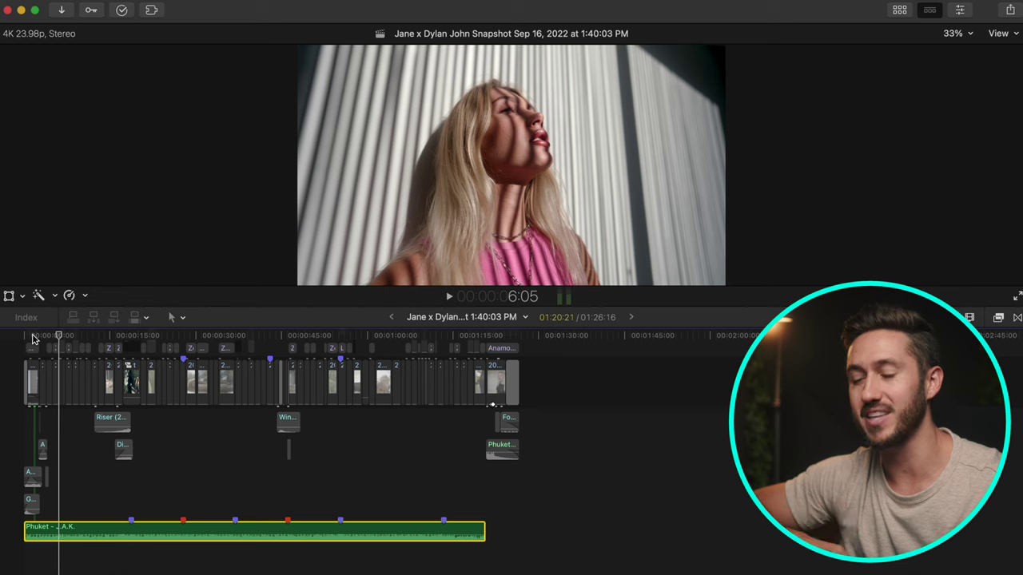
# Play the edit from about 6 seconds into the transition clip and enlarge the timeline around it.
pyautogui.press('space')
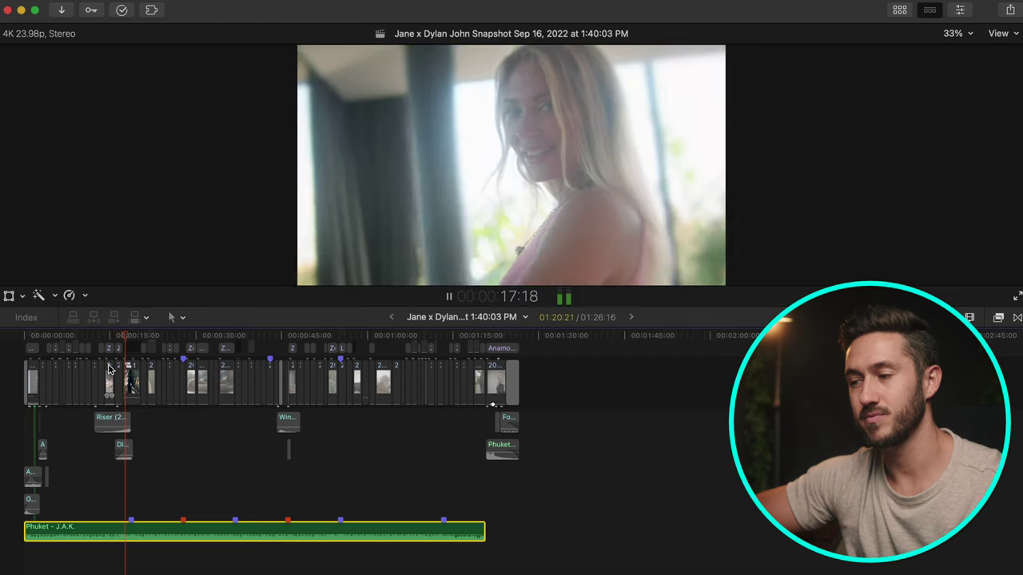
pyautogui.press('space')
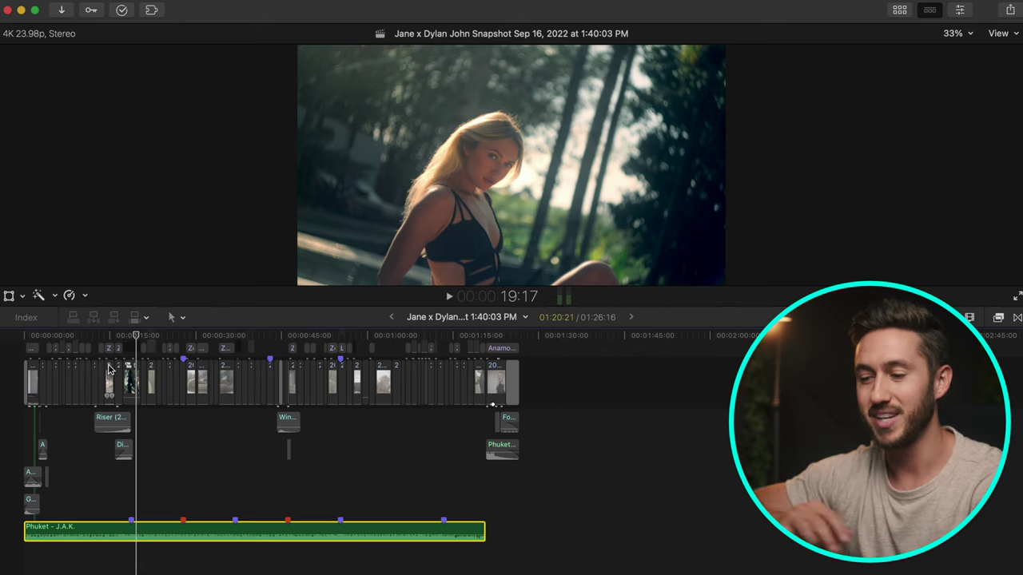
pyautogui.press('super+equal')
pyautogui.press('super+equal')
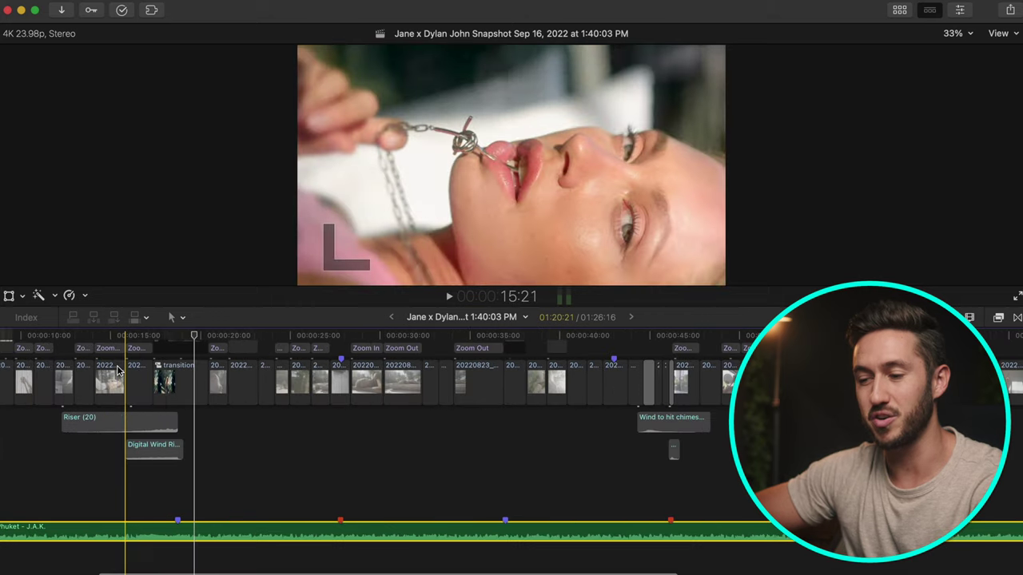
pyautogui.press('super+equal')
pyautogui.press('super+equal')
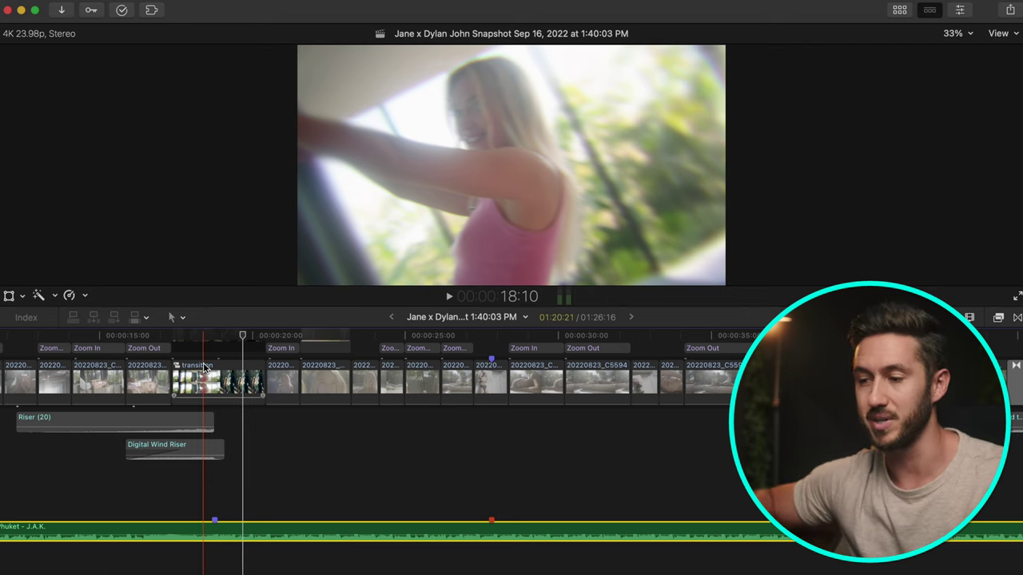
# Play the transition clip in short bursts and go frame by frame across its cut at about 18:14.
pyautogui.press('space')
pyautogui.press('space')
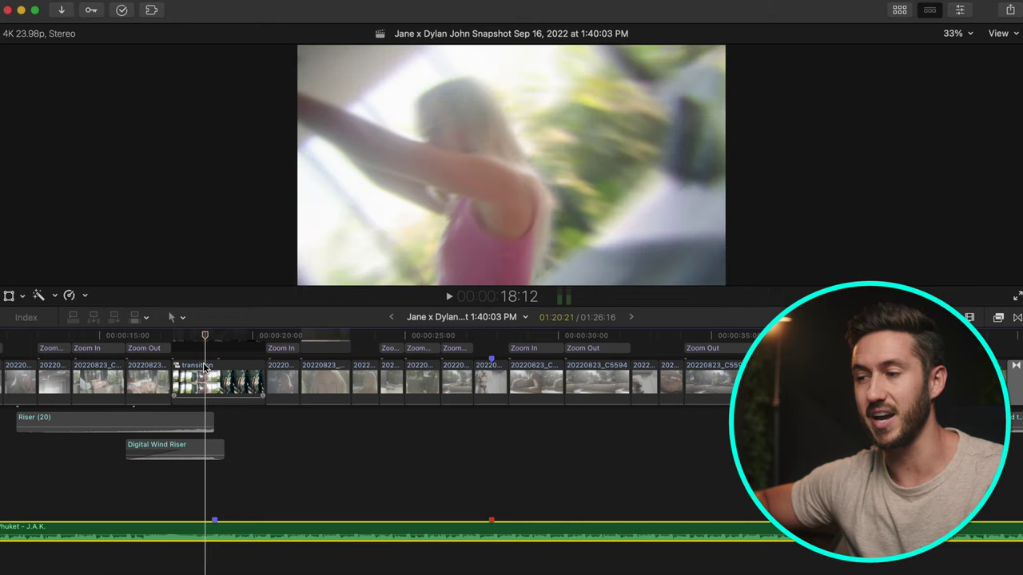
pyautogui.press('space')
pyautogui.press('space')
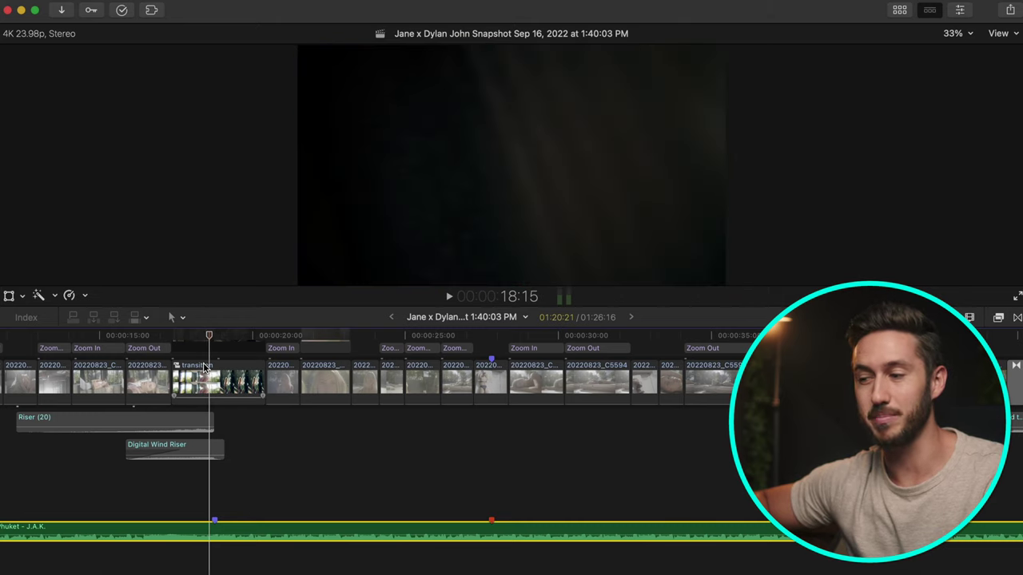
pyautogui.press('space')
pyautogui.press('Left')
pyautogui.press('Left')
pyautogui.press('Right')
pyautogui.press('Right')
pyautogui.press('Right')
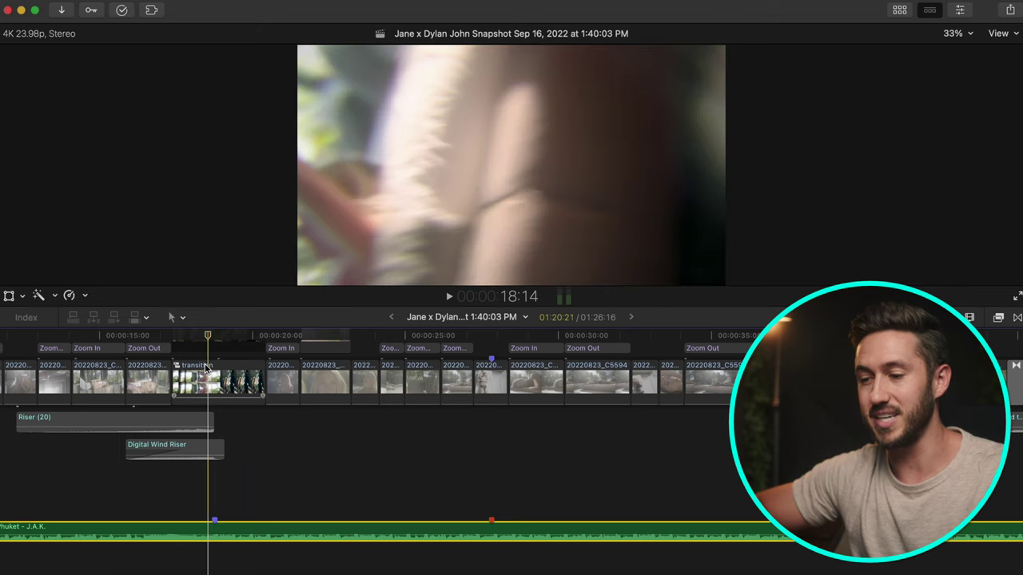
# Open the transition compound clip and inspect the mPrism 14 effect settings of clip 20220823_C5644.
pyautogui.scroll(3, 205, 363)
pyautogui.hscroll(-2, 204, 363)
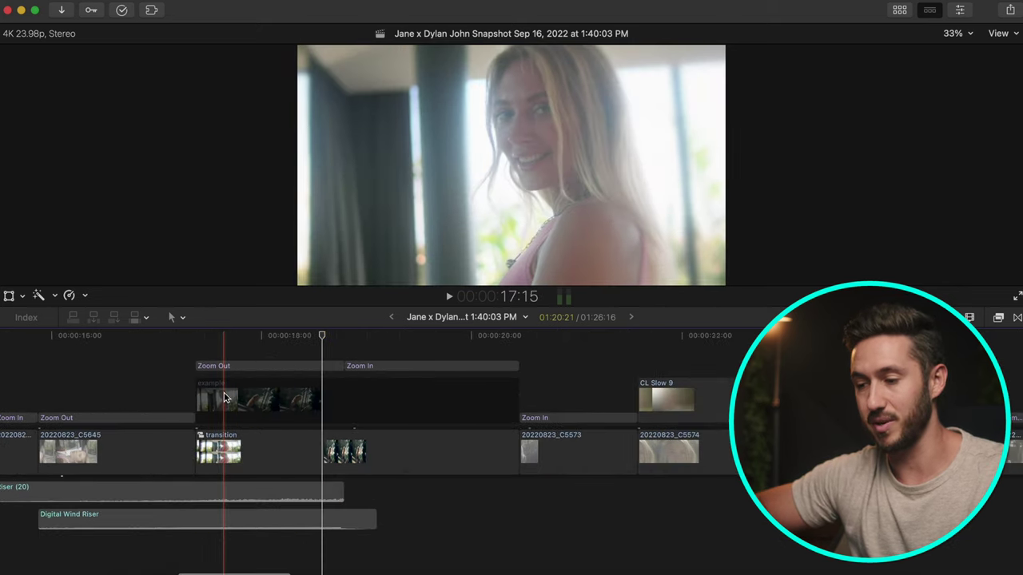
pyautogui.doubleClick(240, 449)
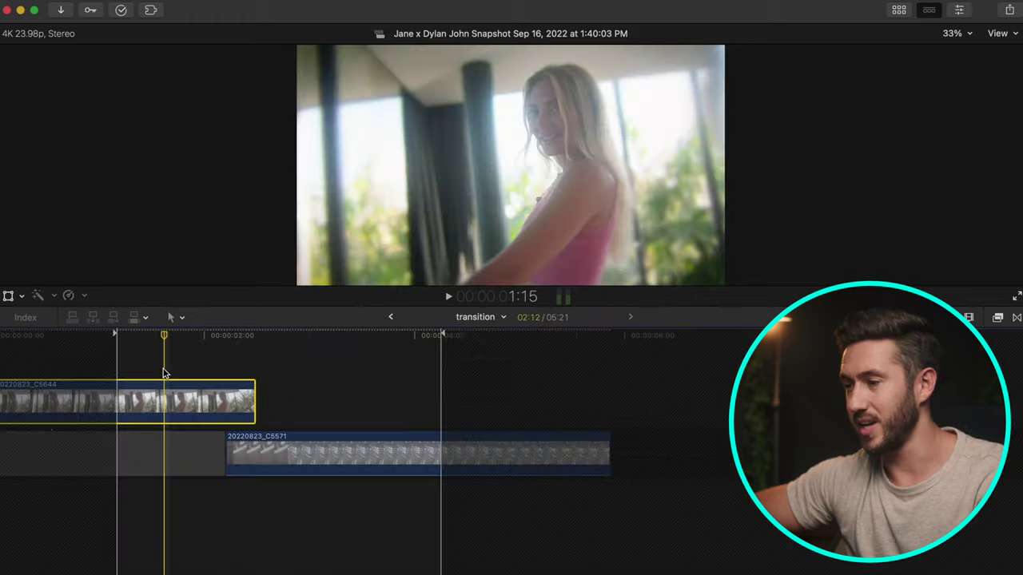
pyautogui.click(959, 10)
pyautogui.scroll(-4, 859, 153)
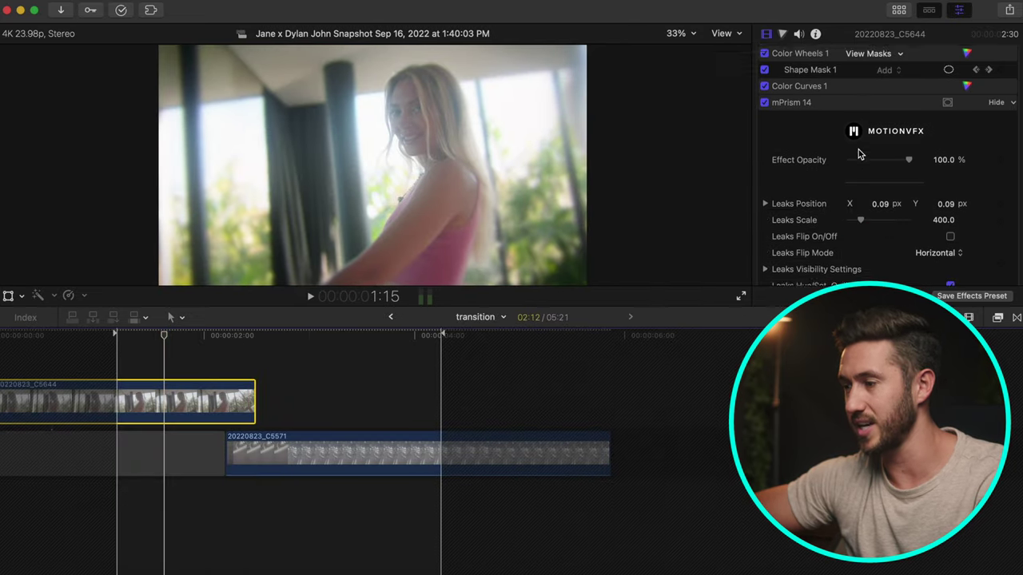
pyautogui.scroll(-3, 831, 153)
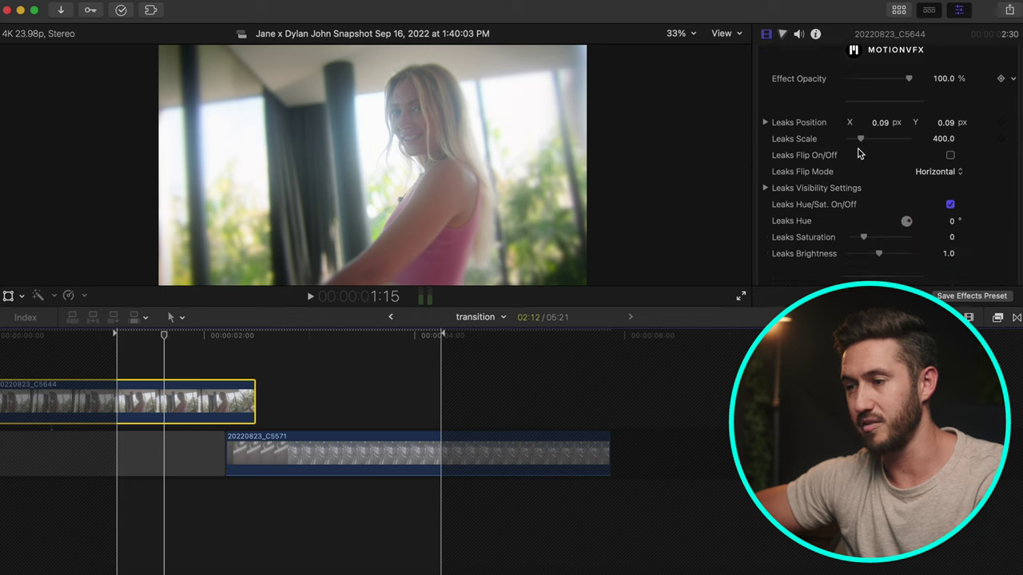
# Turn mPrism 14 off and back on to compare its look, and collapse the mPrism 14 and mAberratic parameters.
pyautogui.scroll(4, 791, 152)
pyautogui.click(764, 104)
pyautogui.click(764, 105)
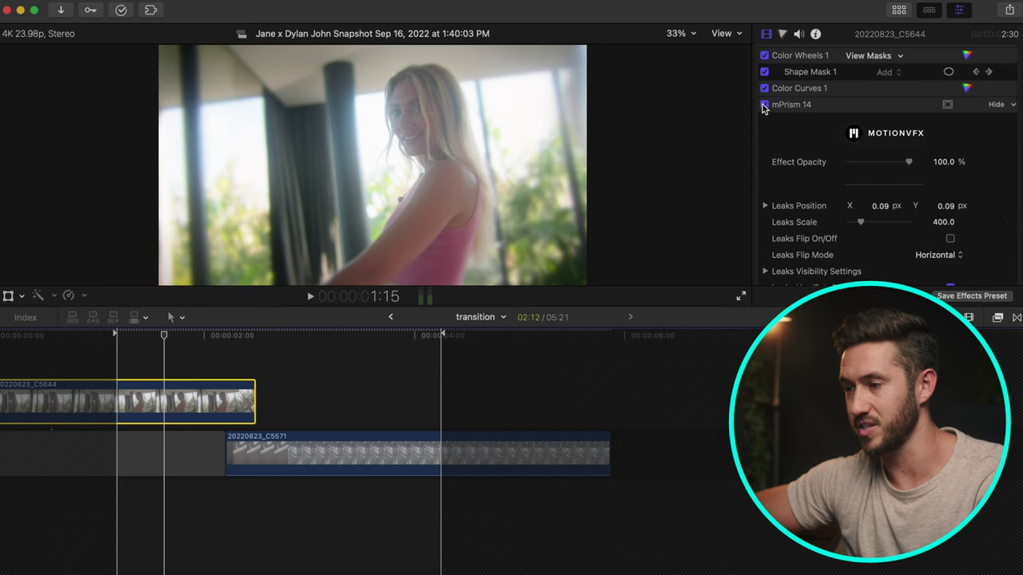
pyautogui.click(996, 104)
pyautogui.click(995, 121)
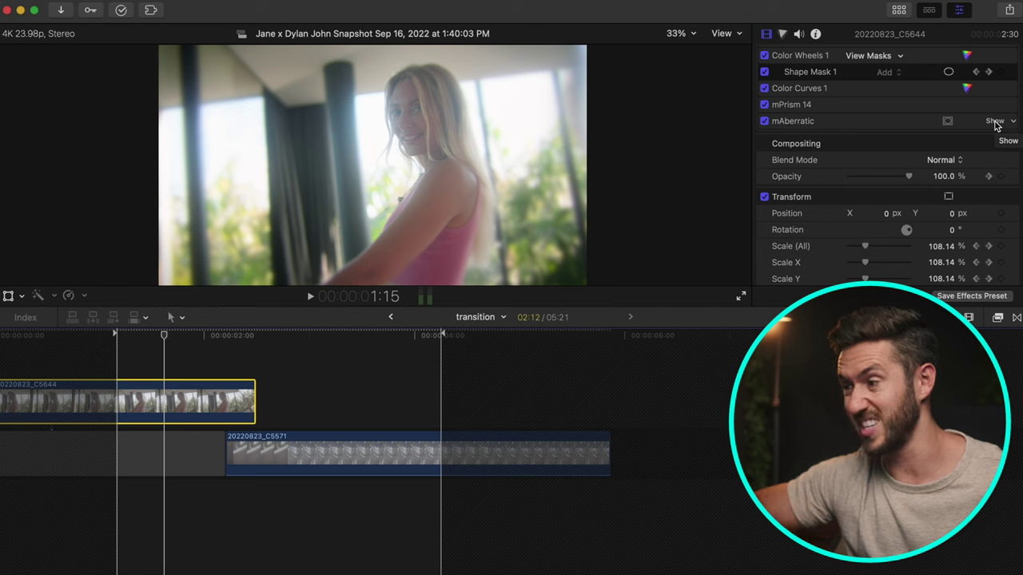
# Compare the first shot with and without mPrism 14 two more times, leaving the effect enabled.
pyautogui.scroll(2, 921, 140)
pyautogui.click(765, 131)
pyautogui.click(766, 131)
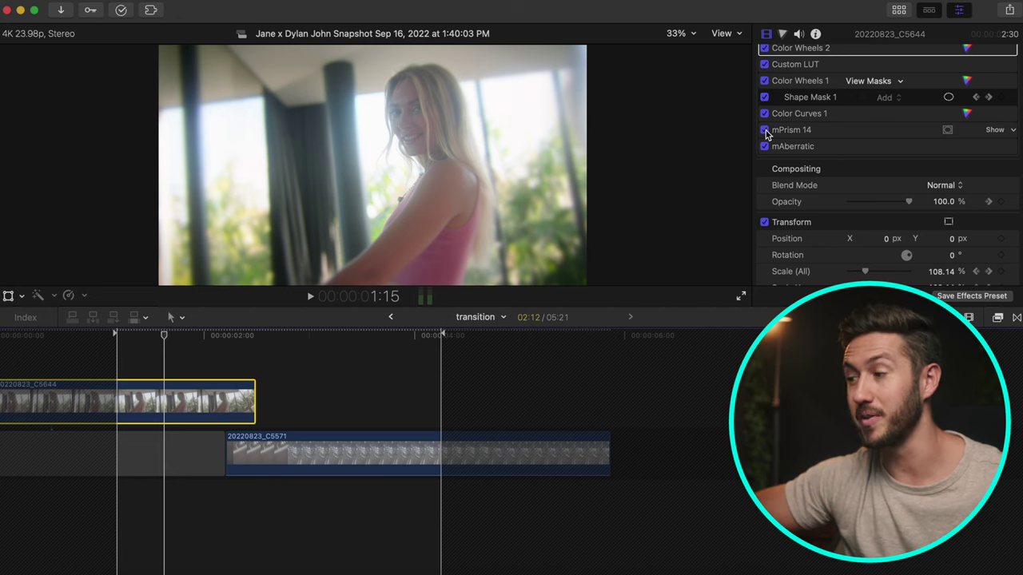
pyautogui.click(764, 130)
pyautogui.click(764, 130)
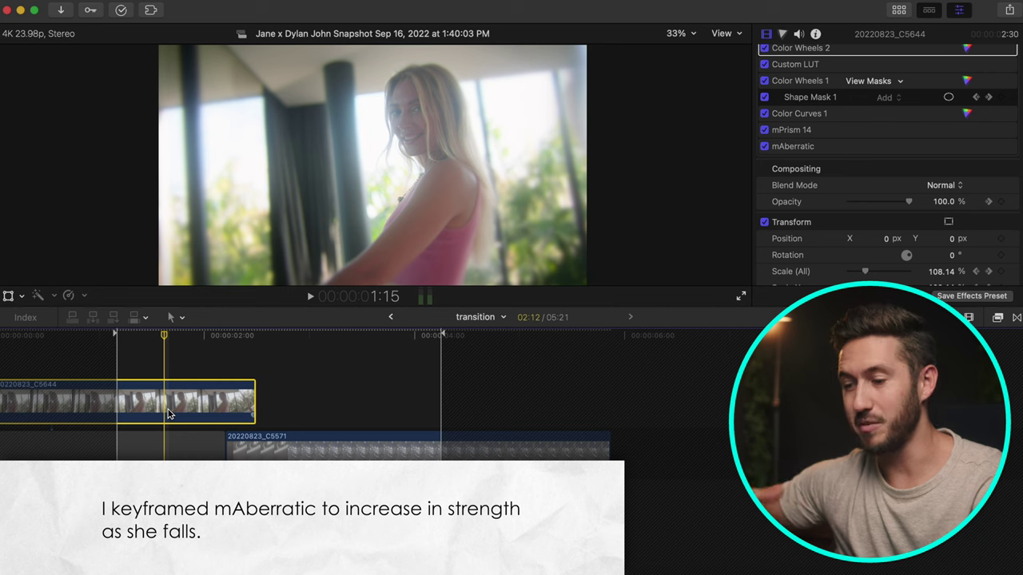
# Advance frame by frame through clip 20220823_C5644 from 1:15 to 2:10 to review the effect build-up and darkening.
pyautogui.press('Right')
pyautogui.press('Right')
pyautogui.press('Right')
pyautogui.press('Right')
pyautogui.press('Right')
pyautogui.press('Right')
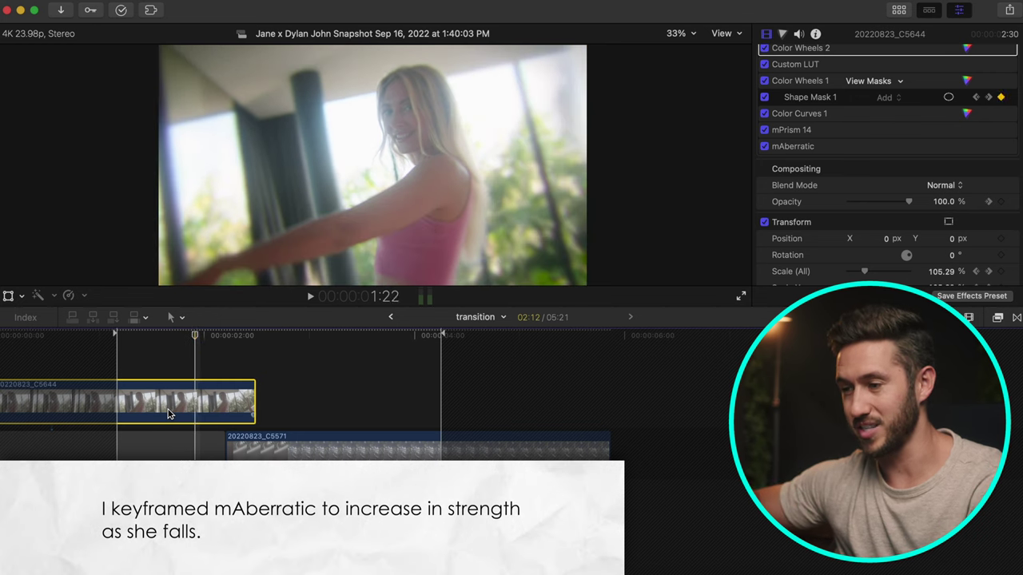
pyautogui.press('Right')
pyautogui.press('Right')
pyautogui.press('Right')
pyautogui.press('Right')
pyautogui.press('Right')
pyautogui.press('Right')
pyautogui.press('Right')
pyautogui.press('Right')
pyautogui.press('Right')
pyautogui.press('Right')
pyautogui.press('Right')
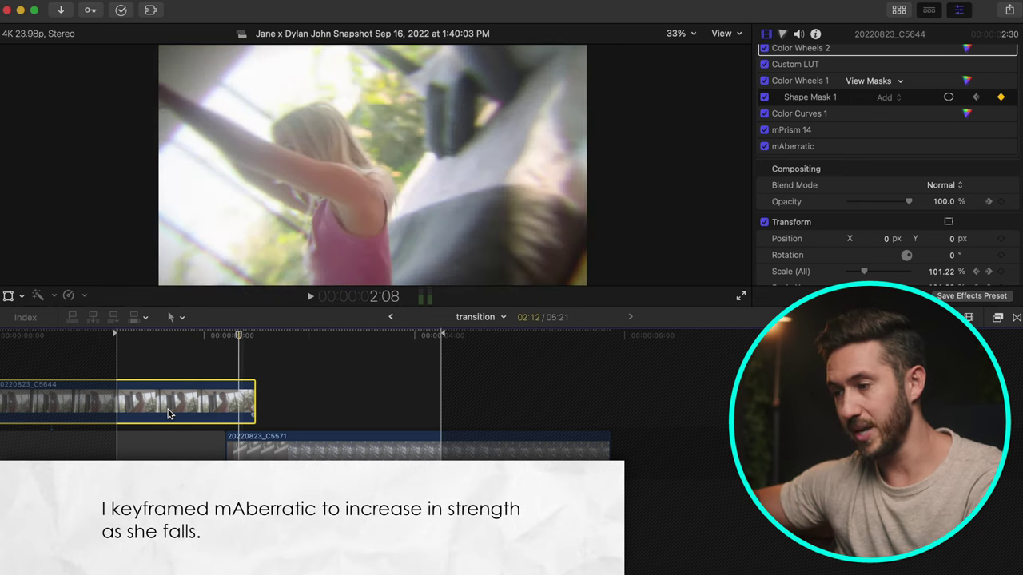
pyautogui.press('Right')
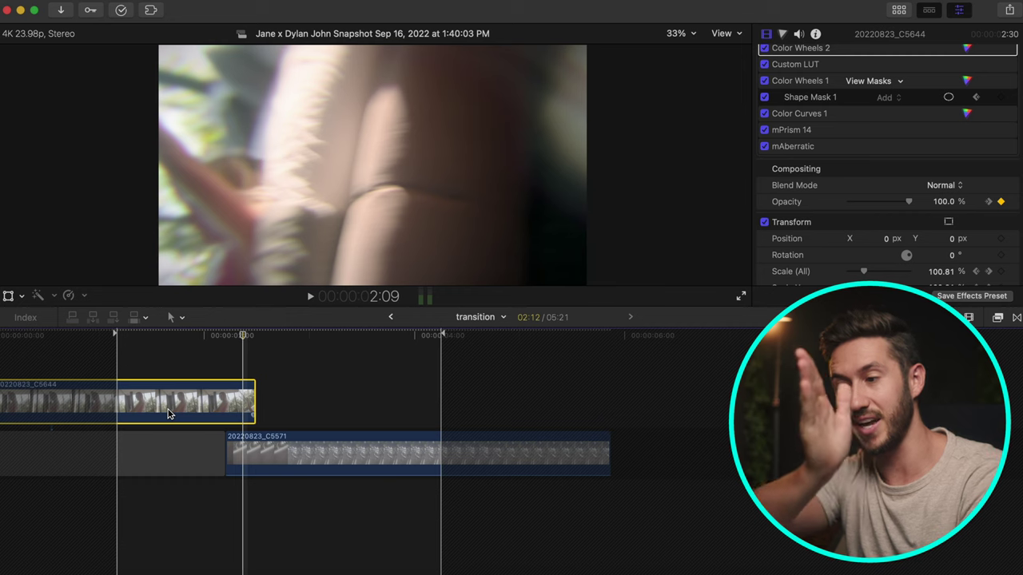
pyautogui.press('Right')
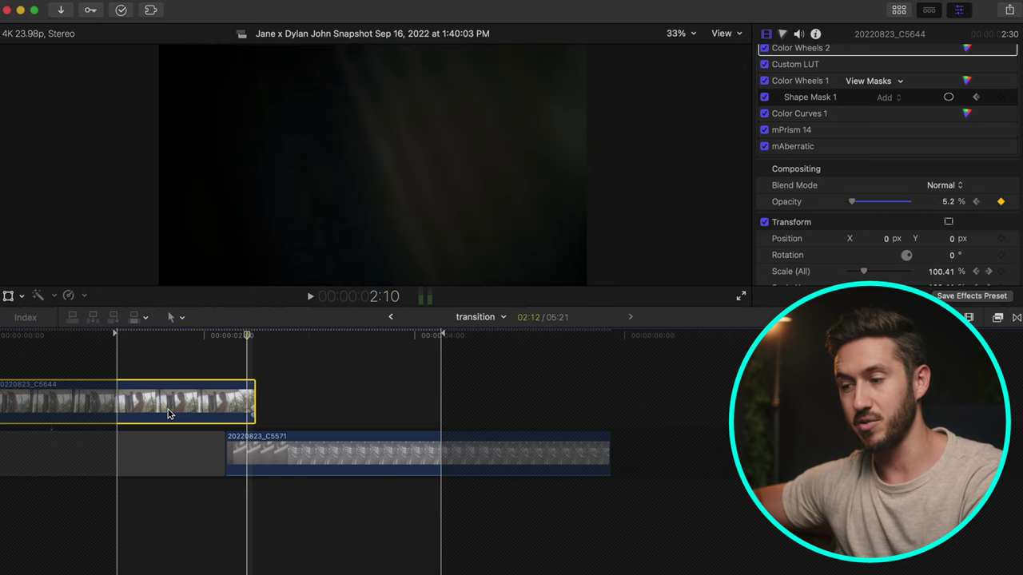
# Move back and forth between the frames around 2:10 to compare how the first shot blends into the second.
pyautogui.press('Left')
pyautogui.press('Right')
pyautogui.press('Left')
pyautogui.press('Right')
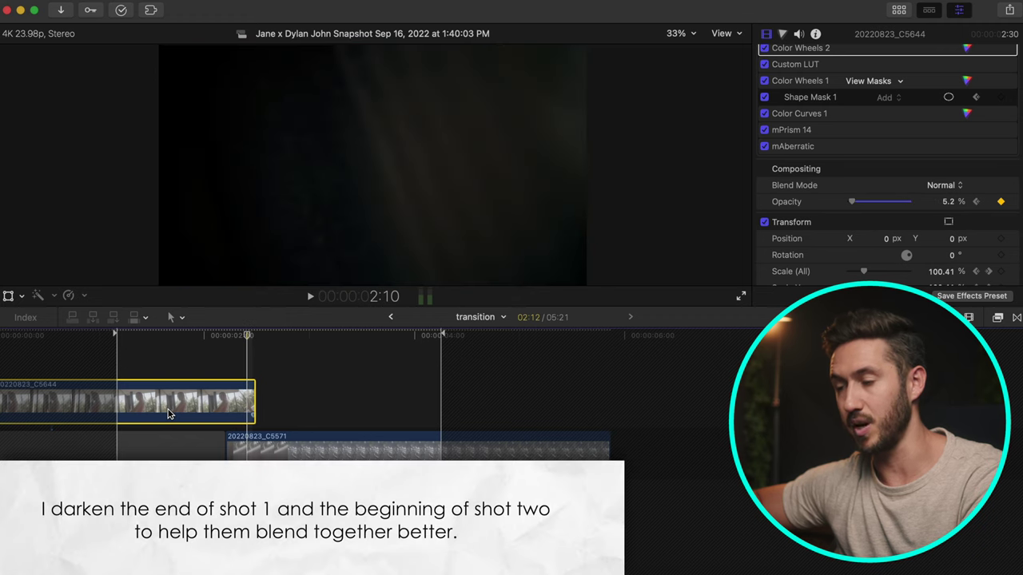
pyautogui.press('Left')
pyautogui.press('Right')
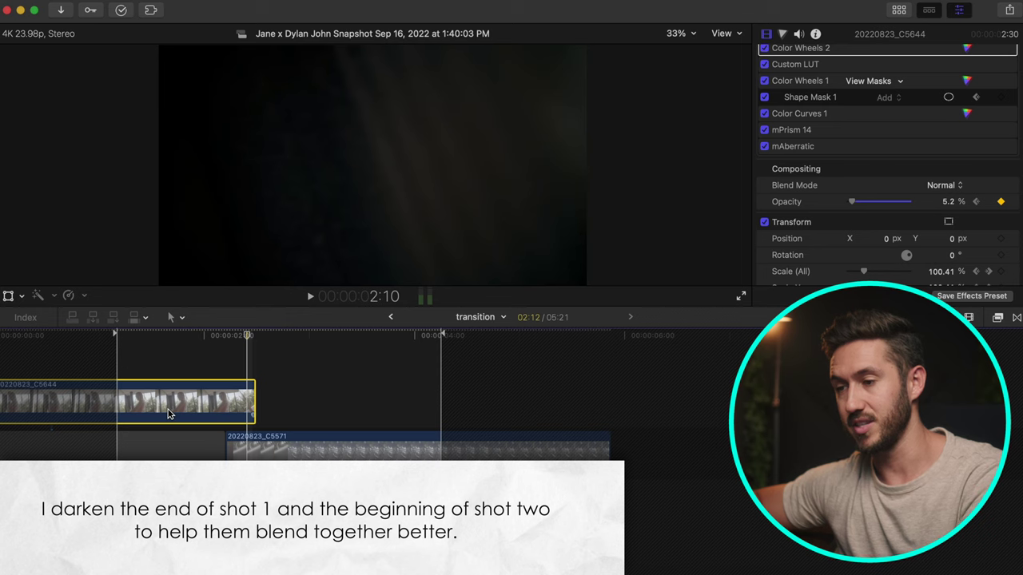
pyautogui.press('Right')
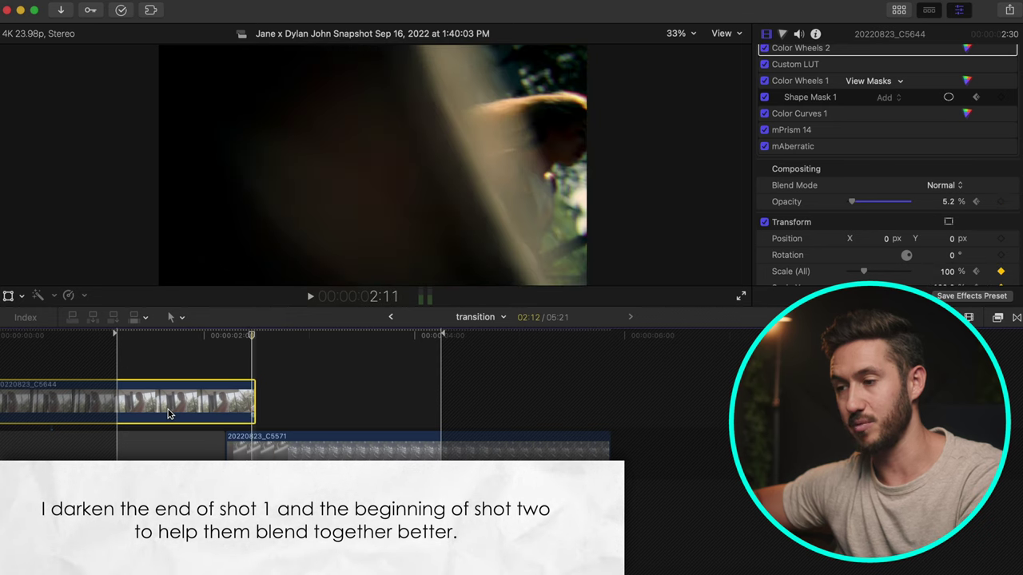
pyautogui.press('Right')
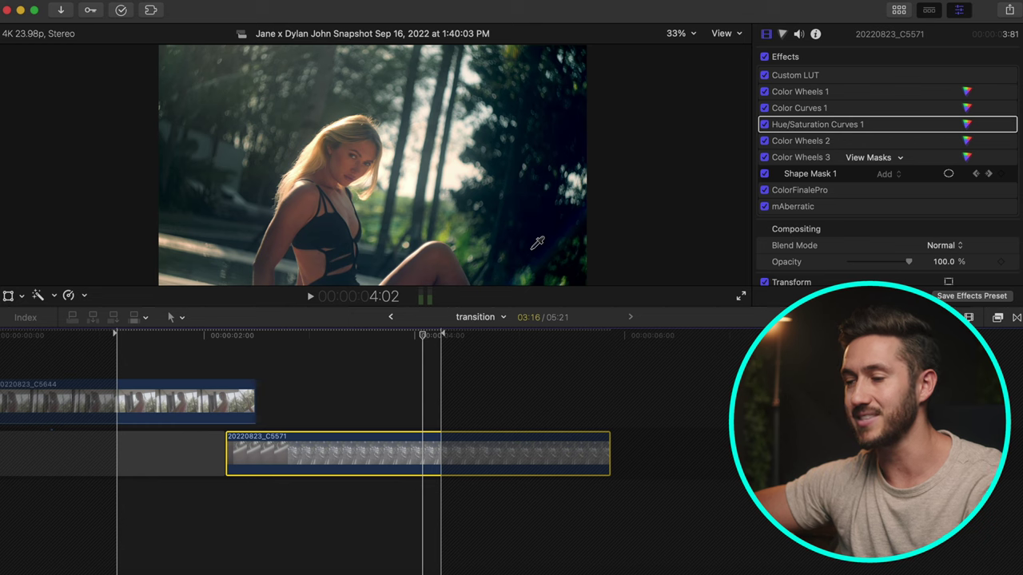
# Advance three frames in clip 20220823_C5571 to 4:05 to review the end of the transition's second shot.
pyautogui.press('Right')
pyautogui.press('Right')
pyautogui.press('Right')
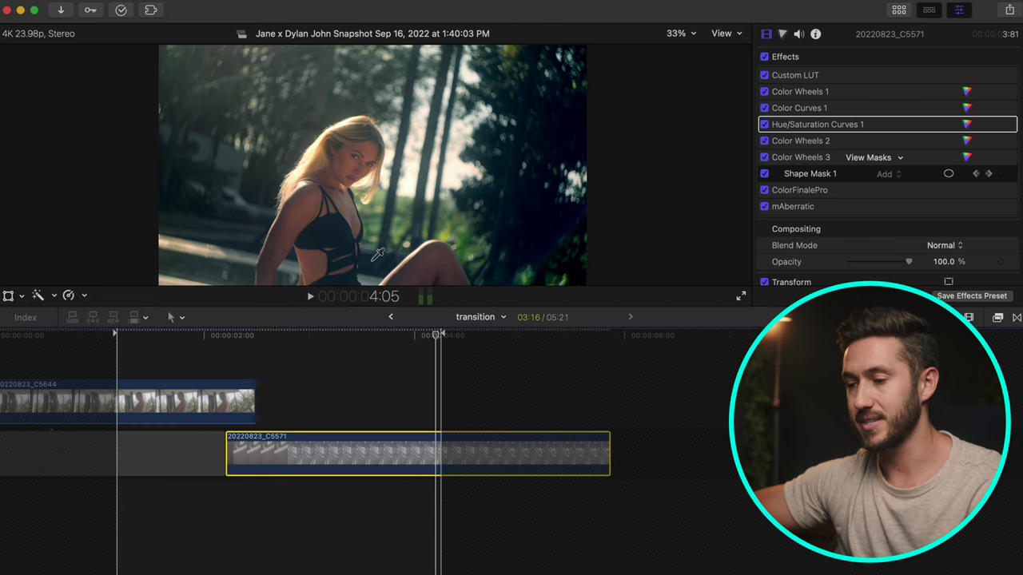
# Return from the transition compound clip to the parent project and bring the opening of its timeline into view.
pyautogui.click(390, 318)
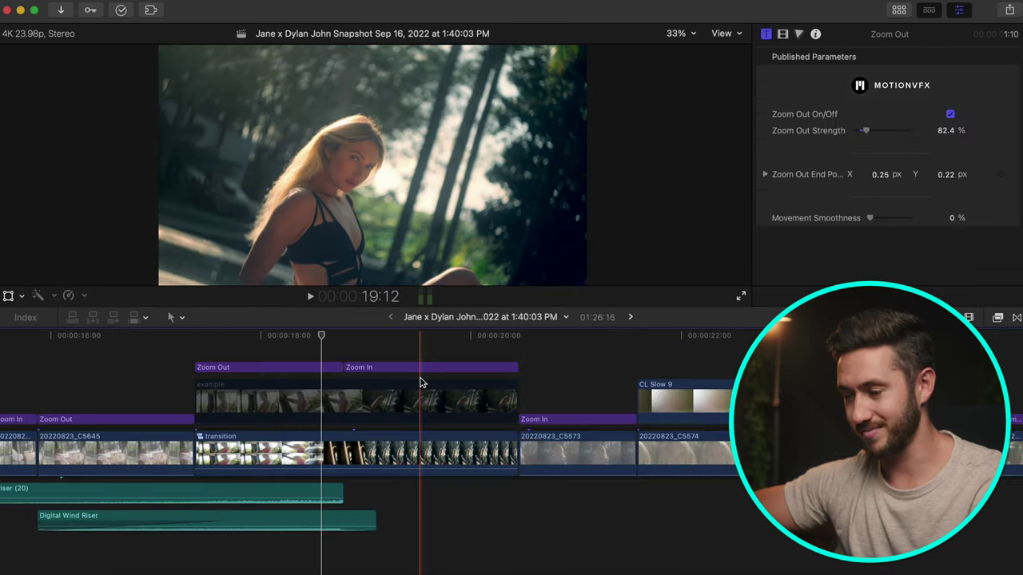
pyautogui.press('super+minus')
pyautogui.hscroll(10, 466, 408)
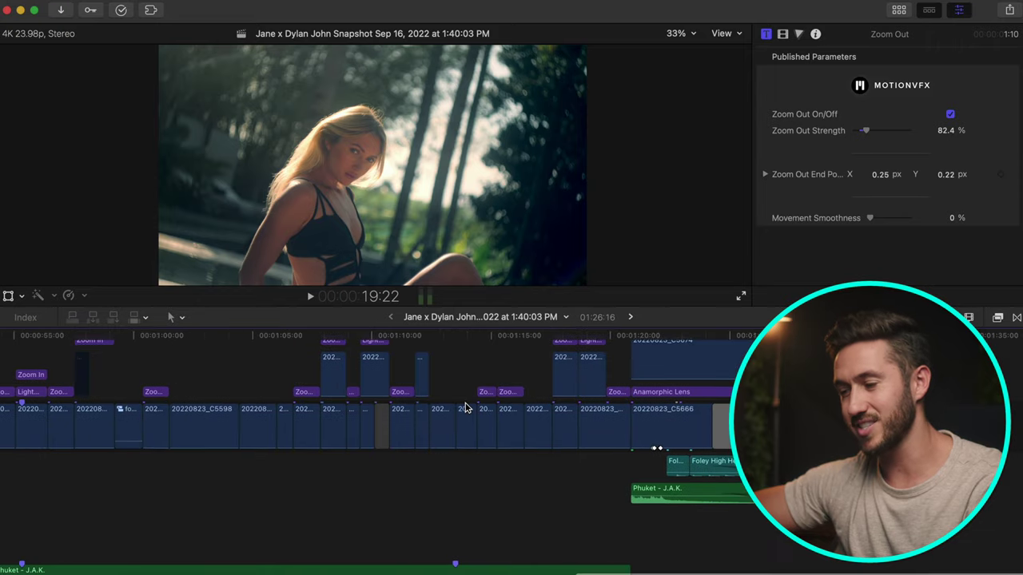
pyautogui.hscroll(-15, 465, 408)
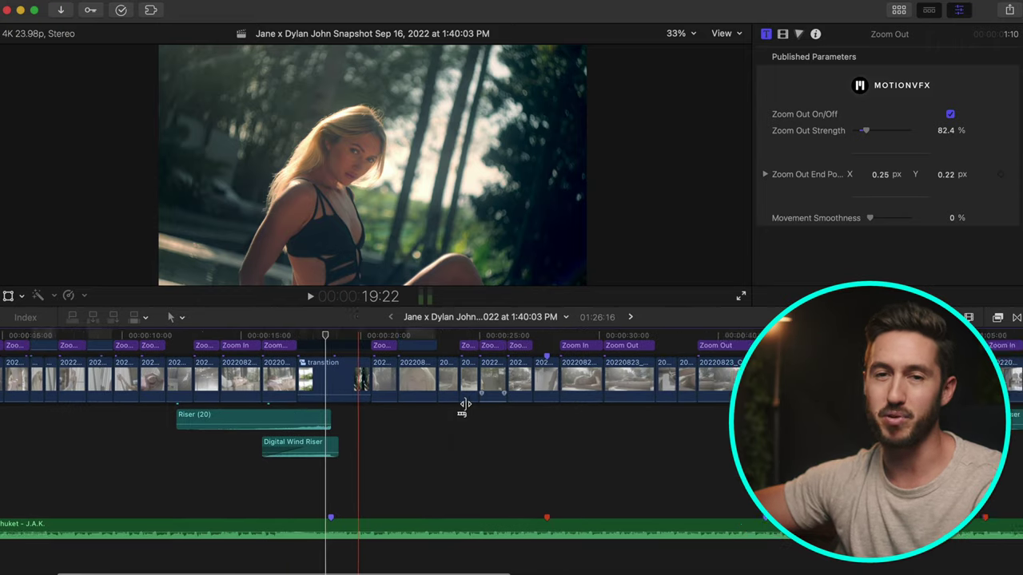
pyautogui.hscroll(-2, 466, 408)
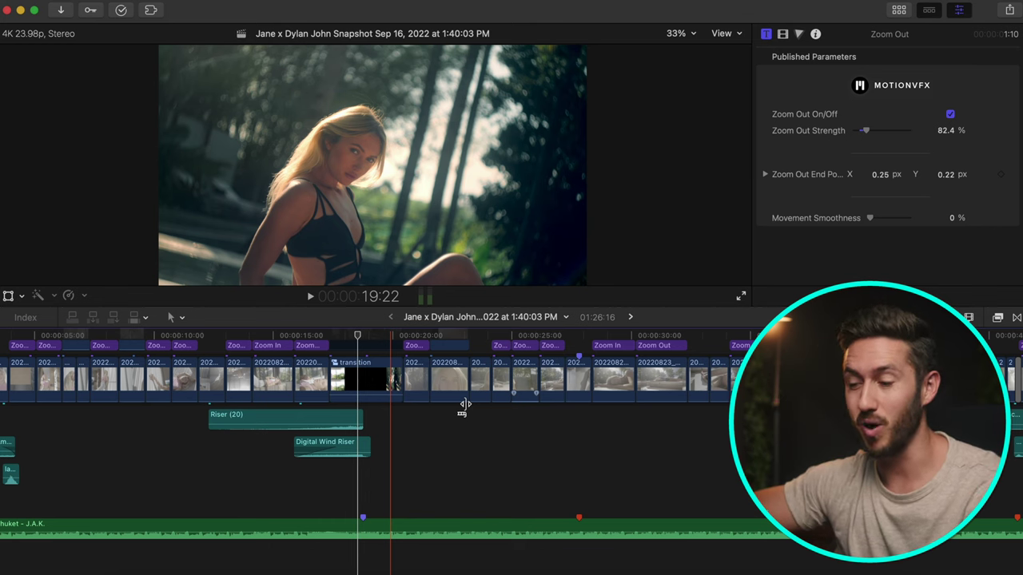
pyautogui.hscroll(-4, 464, 406)
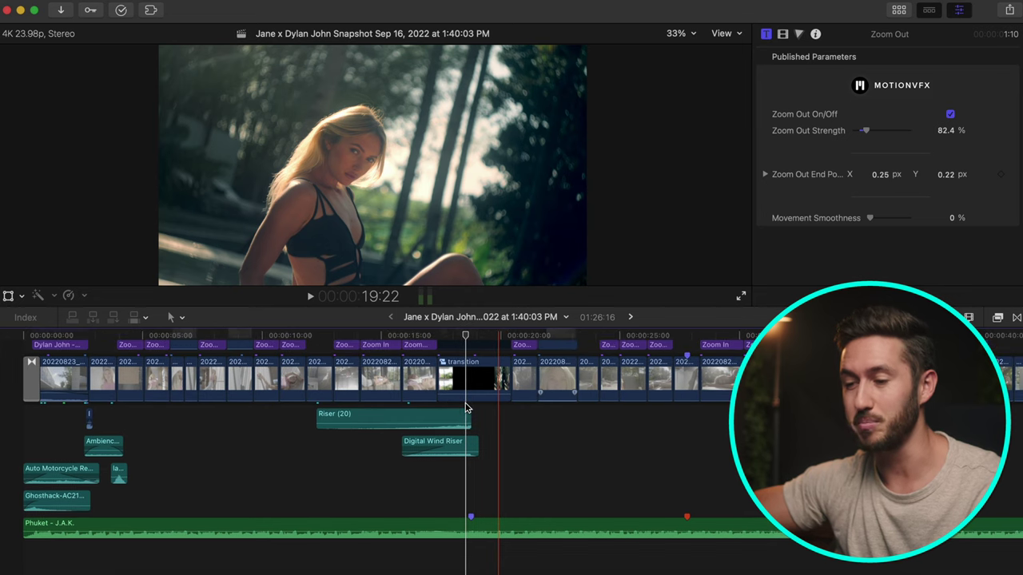
# Select the four sound-effect clips under the opening shots and play the project from its beginning to hear them.
pyautogui.moveTo(508, 410); pyautogui.dragTo(152, 502)
pyautogui.moveTo(173, 440); pyautogui.dragTo(24, 502)
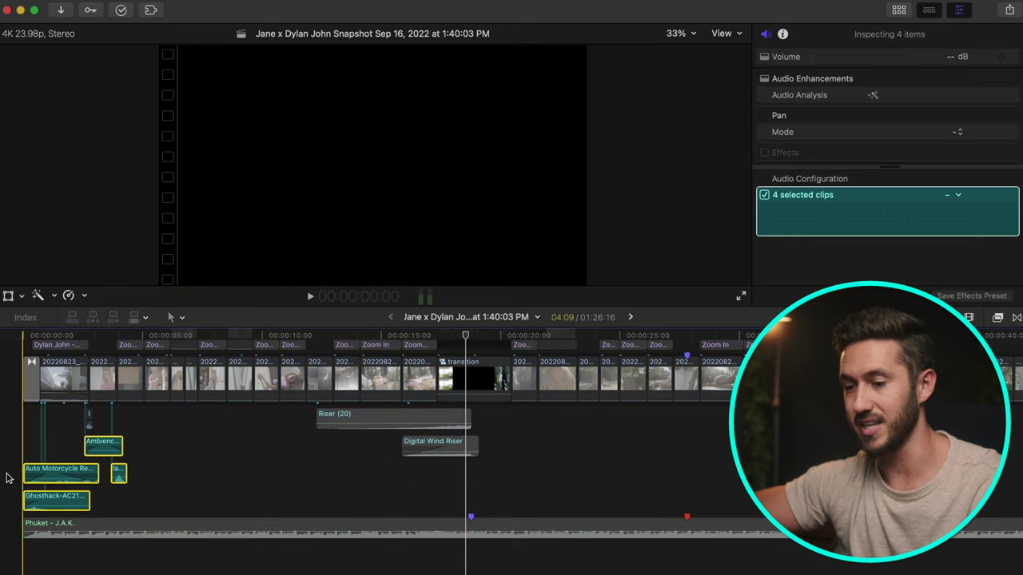
pyautogui.press('Home')
pyautogui.press('space')
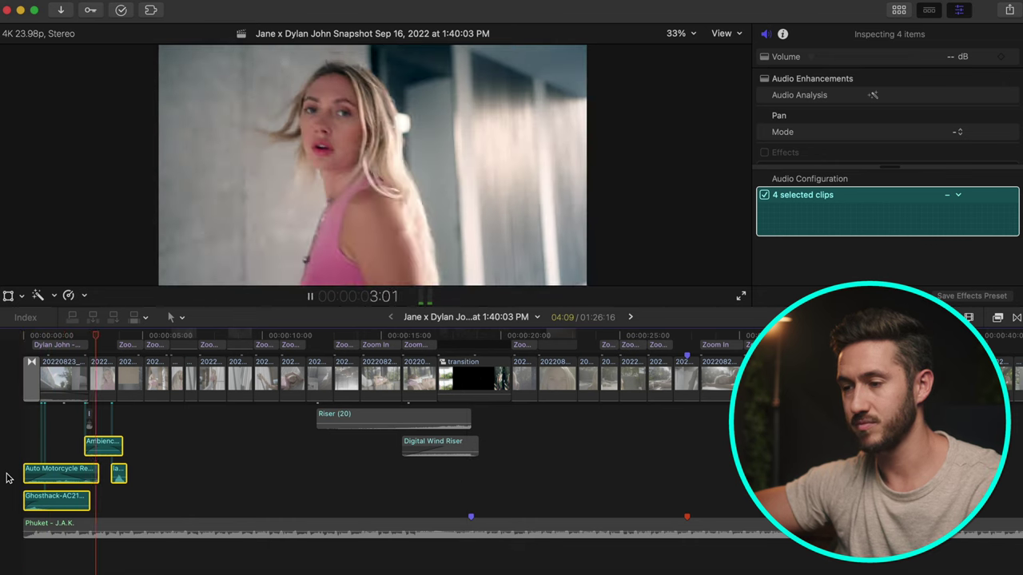
pyautogui.press('space')
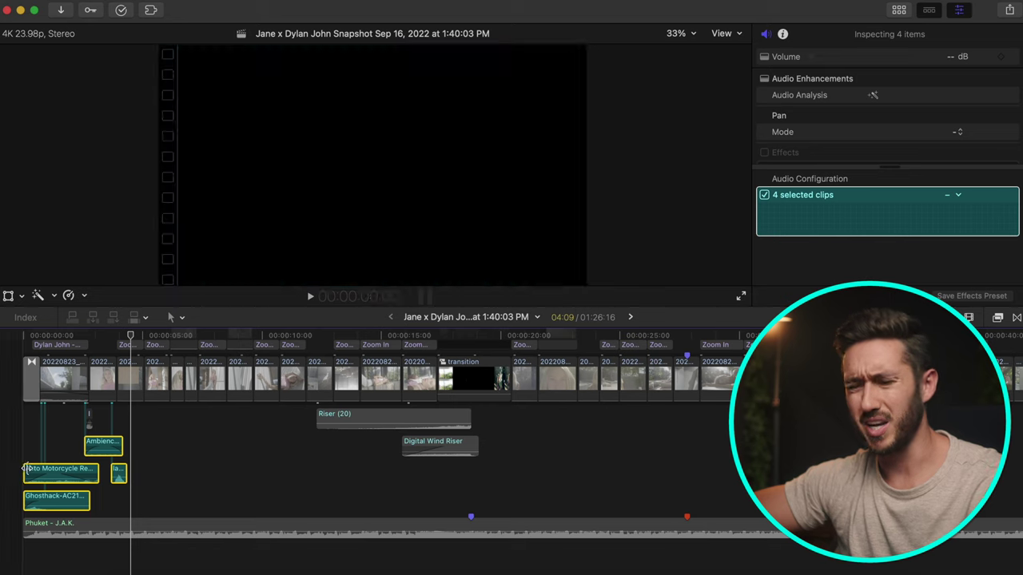
# Replay the opening title shot from the start of the project to listen to its sound effects again.
pyautogui.press('Home')
pyautogui.press('space')
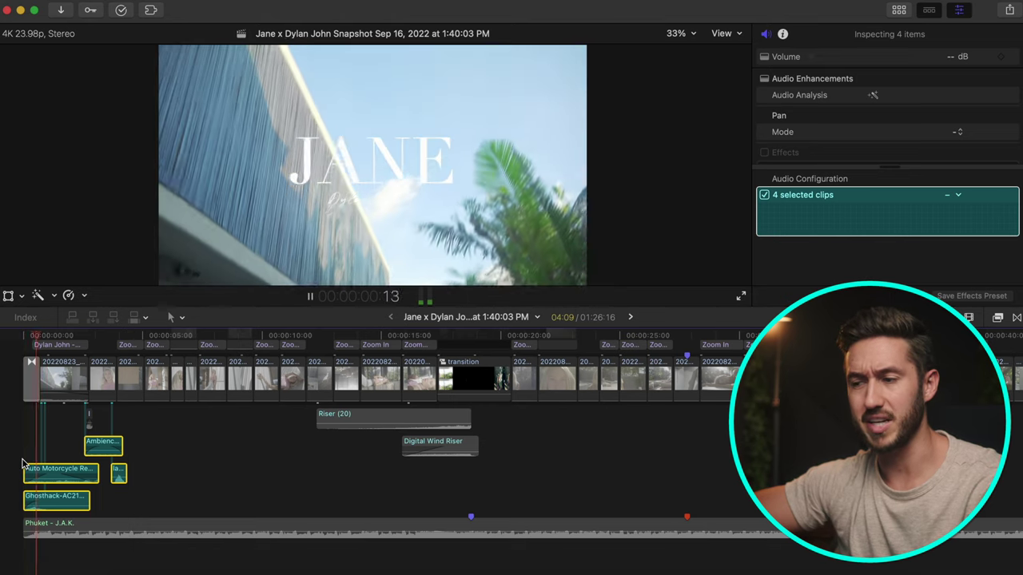
pyautogui.press('Home')
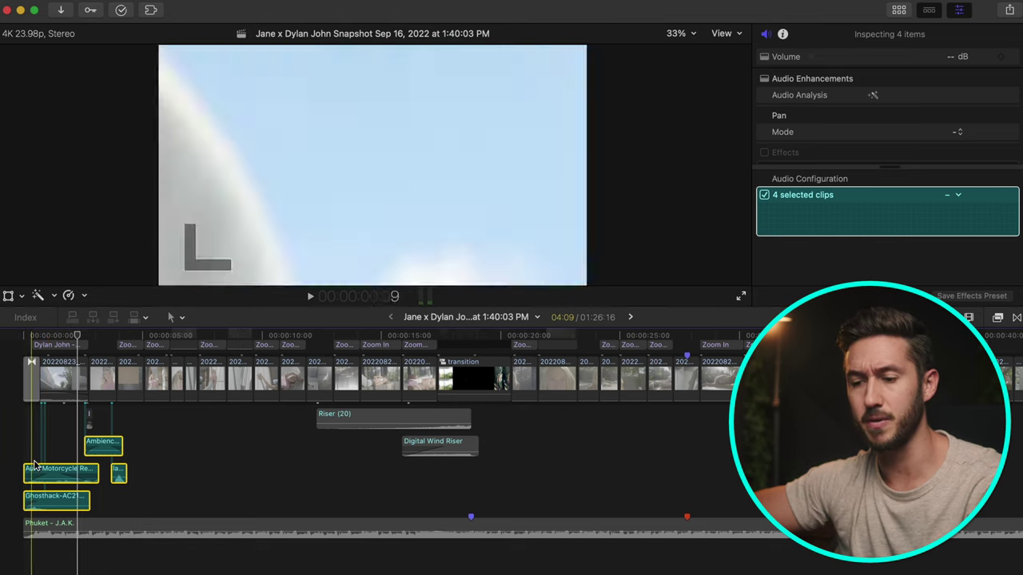
pyautogui.press('space')
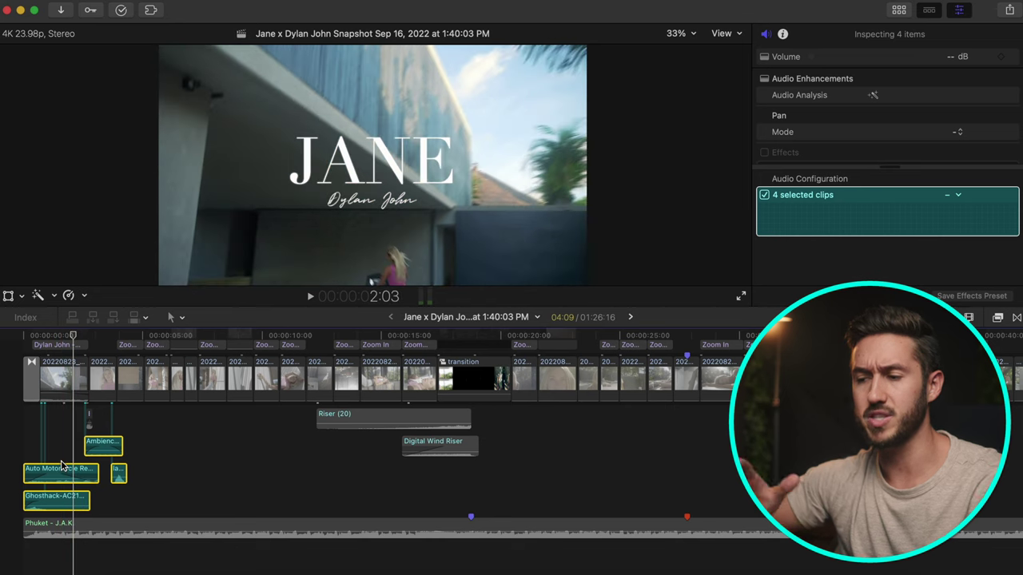
# Play the soloed opening sound effects through the first shots to hear them without the music.
pyautogui.press('space')
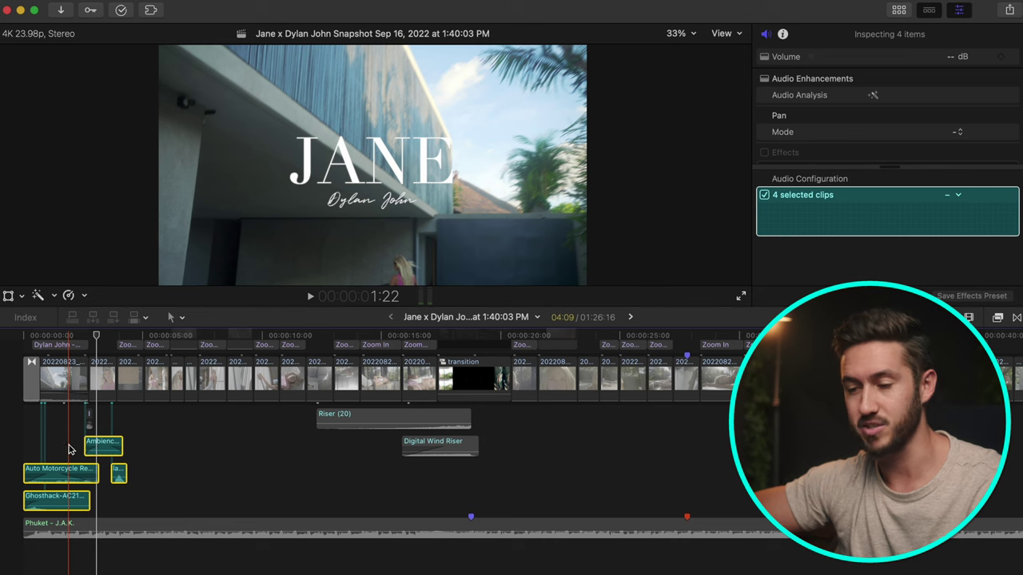
pyautogui.press('space')
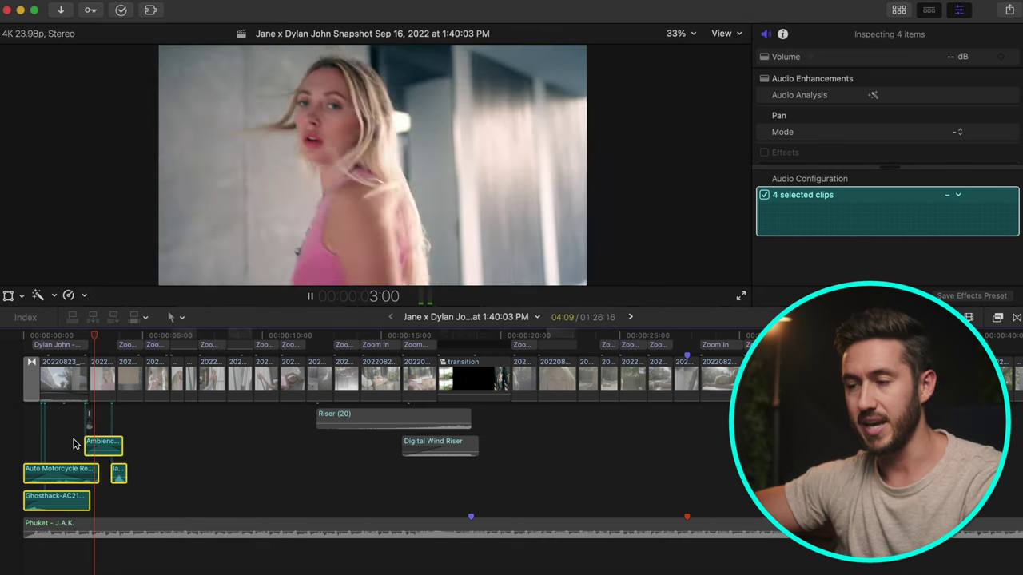
pyautogui.press('space')
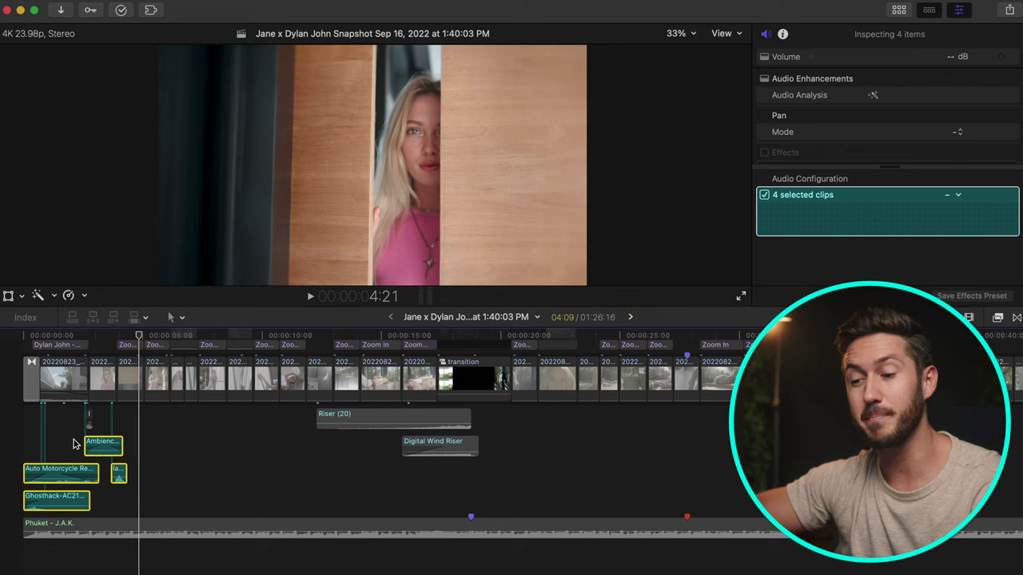
# Turn off solo and replay the project from its beginning to hear the sound effects together with the music.
pyautogui.press('Home')
pyautogui.press('space')
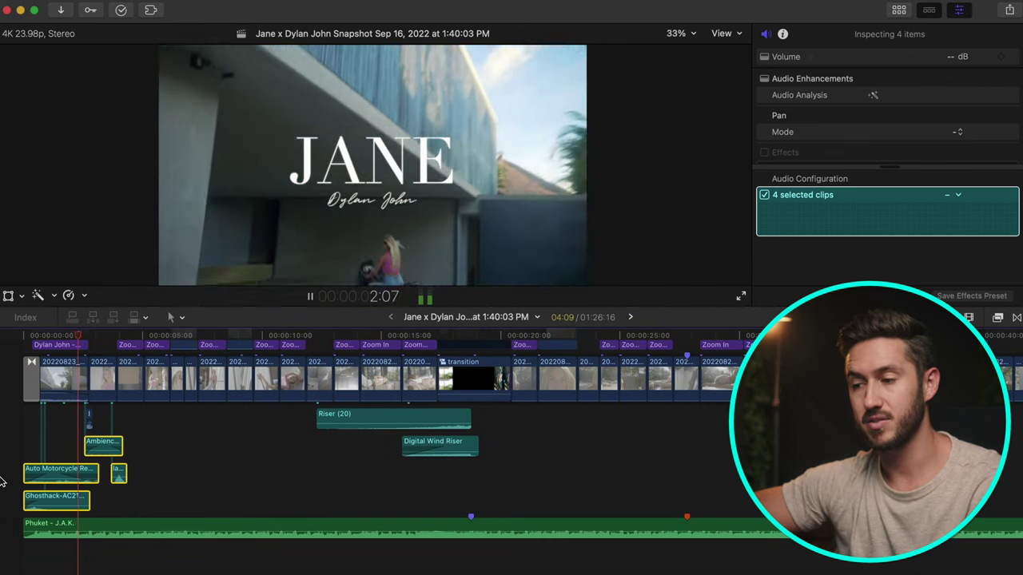
pyautogui.press('space')
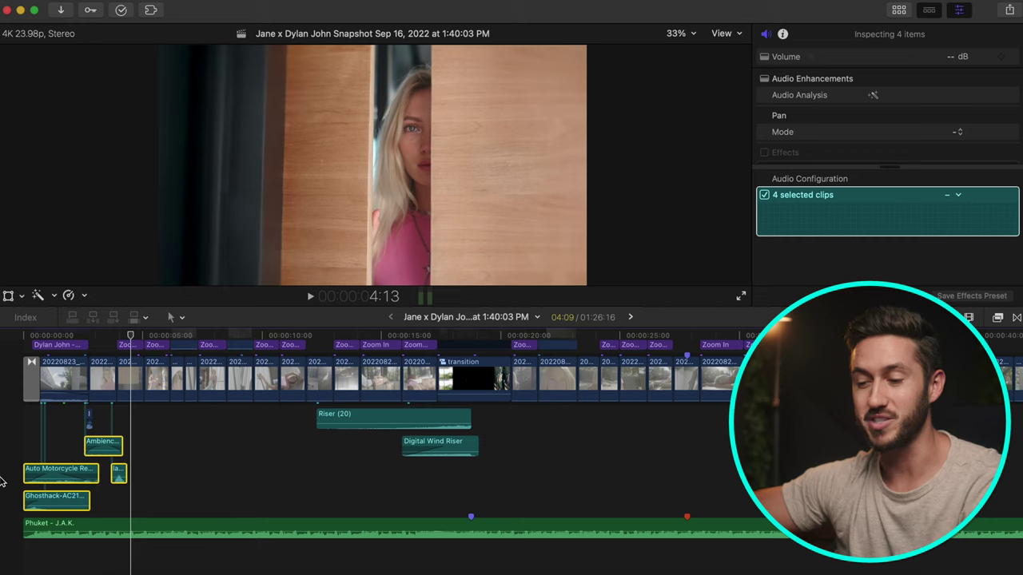
# Select the Riser (20) and Digital Wind Riser clips, solo them and play them leading into the transition.
pyautogui.moveTo(503, 404); pyautogui.dragTo(403, 456)
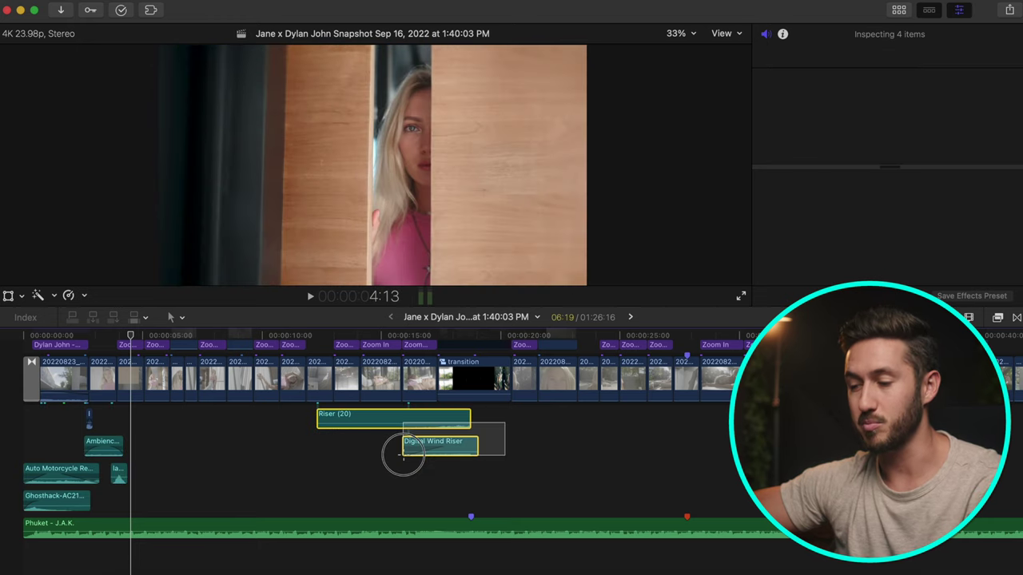
pyautogui.hotkey('alt', 's')
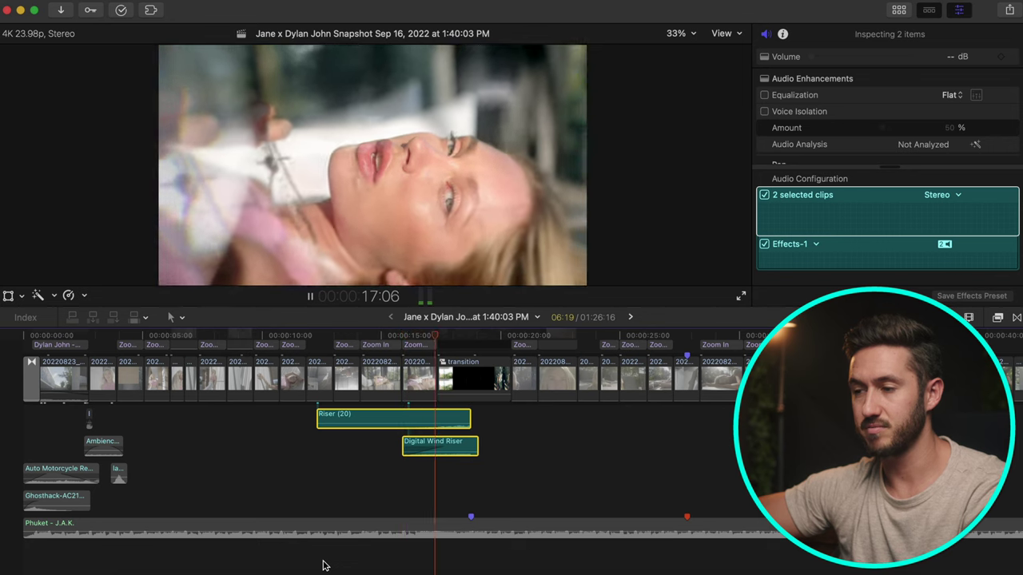
pyautogui.press('space')
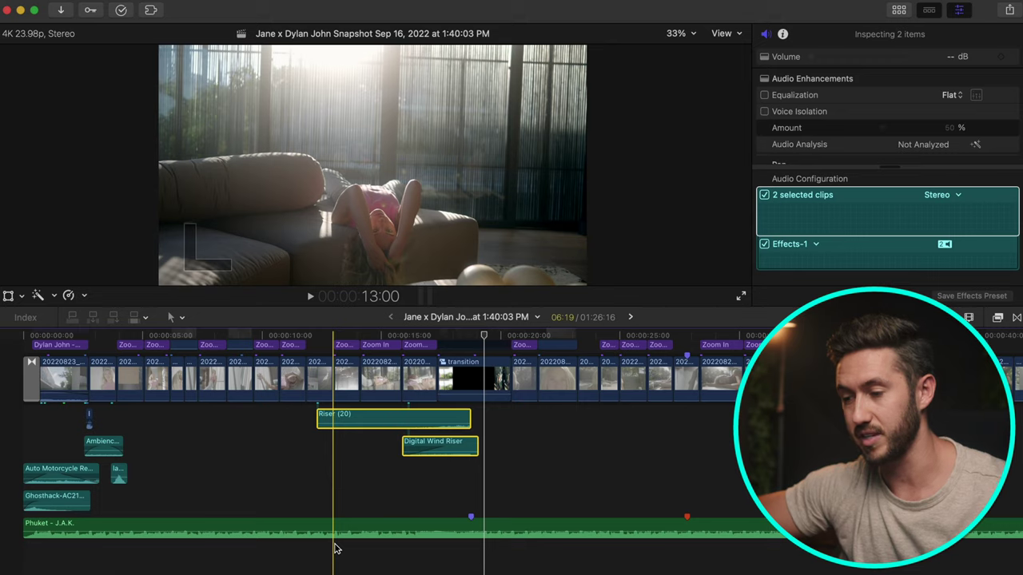
# Play from shortly before the Riser (20) clip through the transition to hear both risers with the music.
pyautogui.scroll(3, 334, 548)
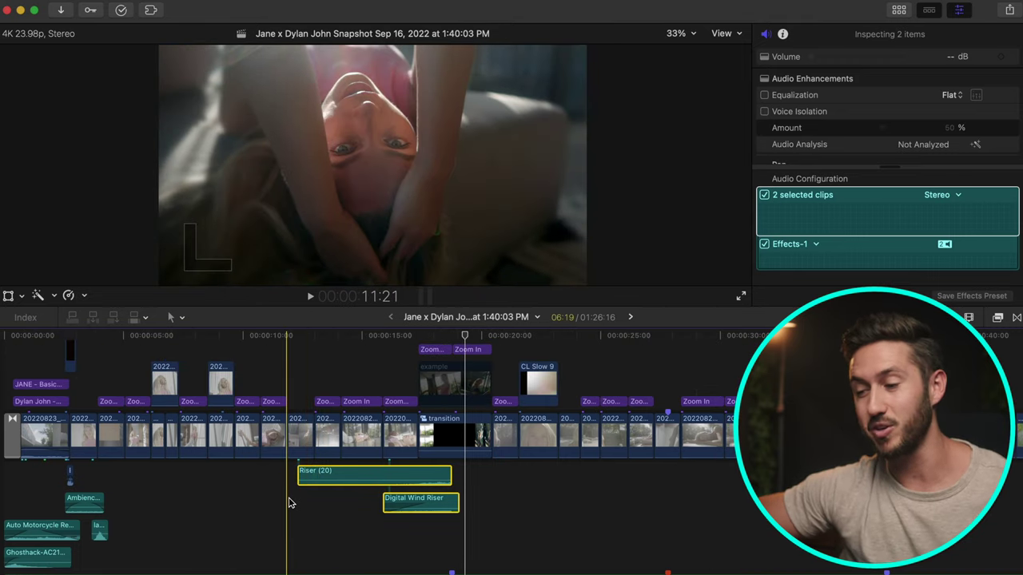
pyautogui.click(262, 507)
pyautogui.press('space')
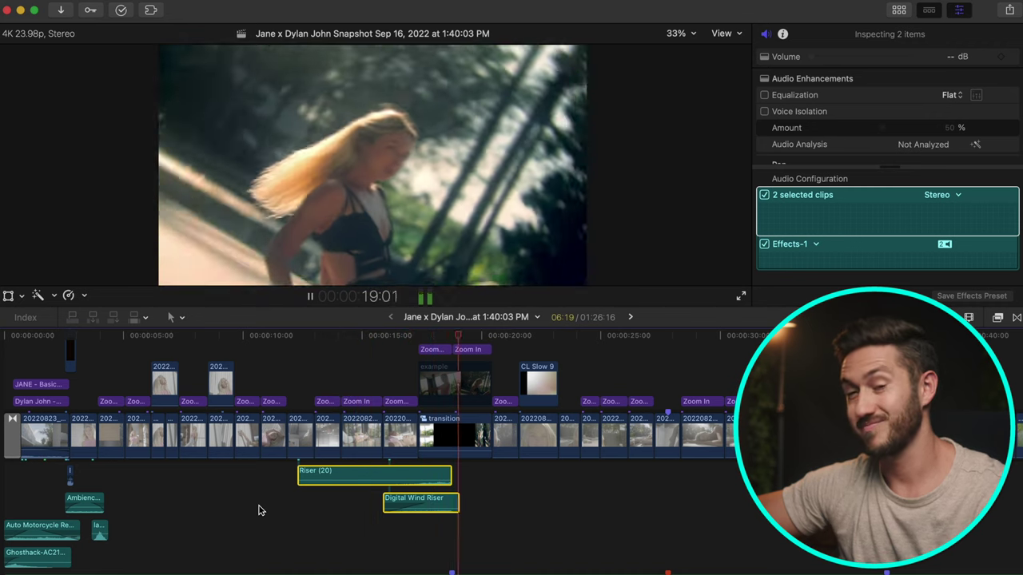
pyautogui.press('space')
# Disable both riser clips temporarily and play the lead-in and transition without them for comparison.
pyautogui.press('v')
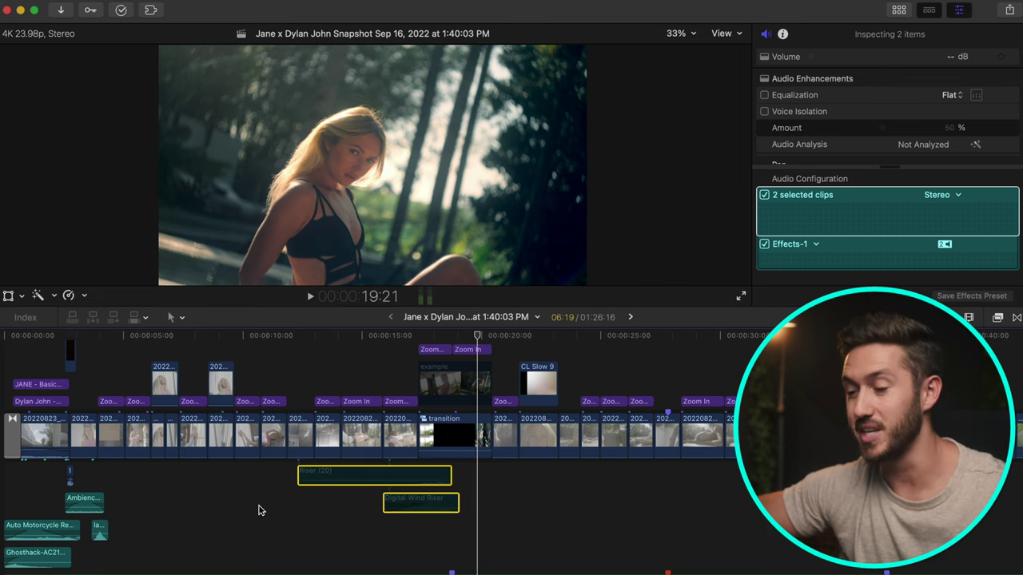
pyautogui.press('space')
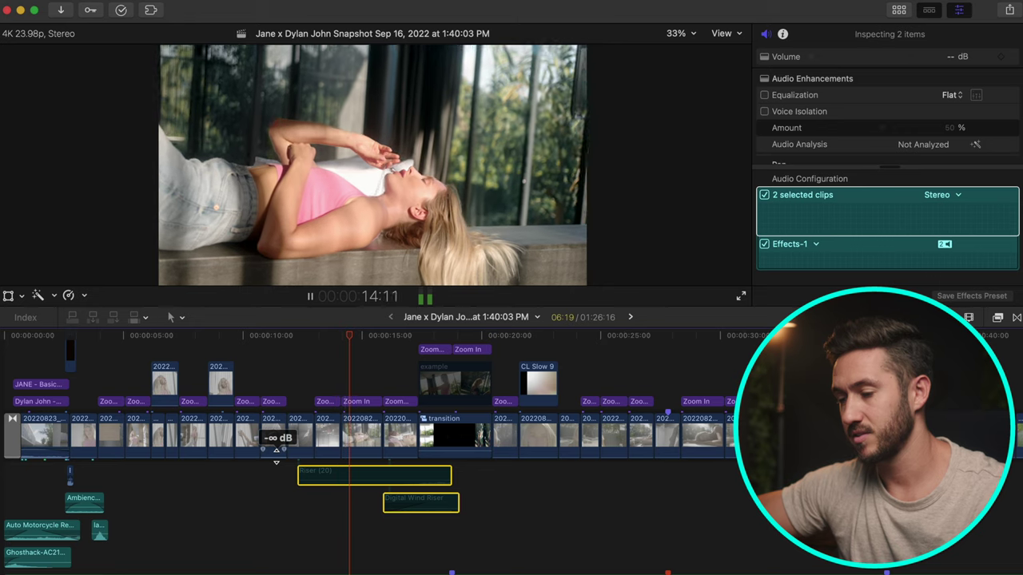
pyautogui.scroll(-3, 276, 456)
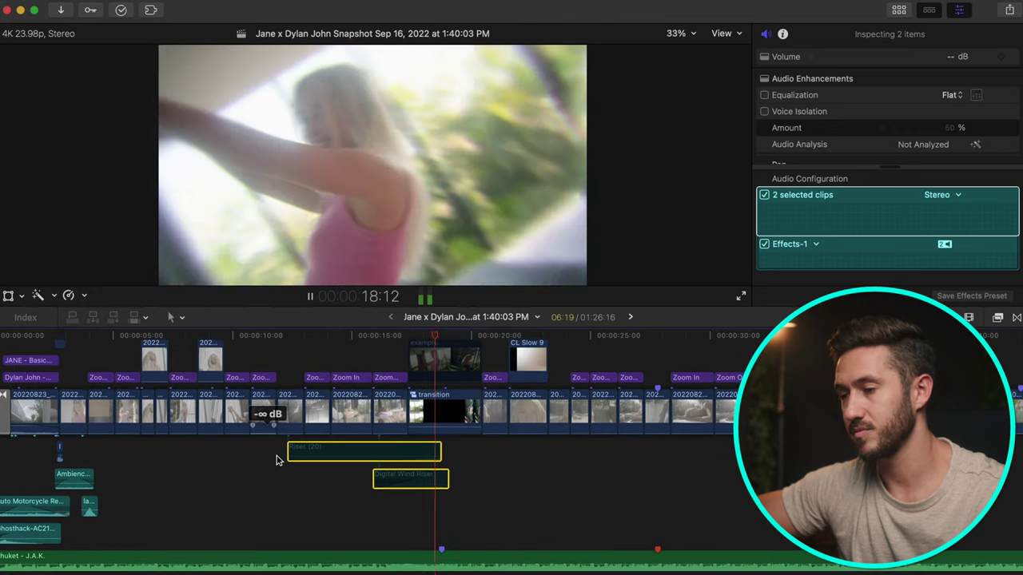
pyautogui.press('space')
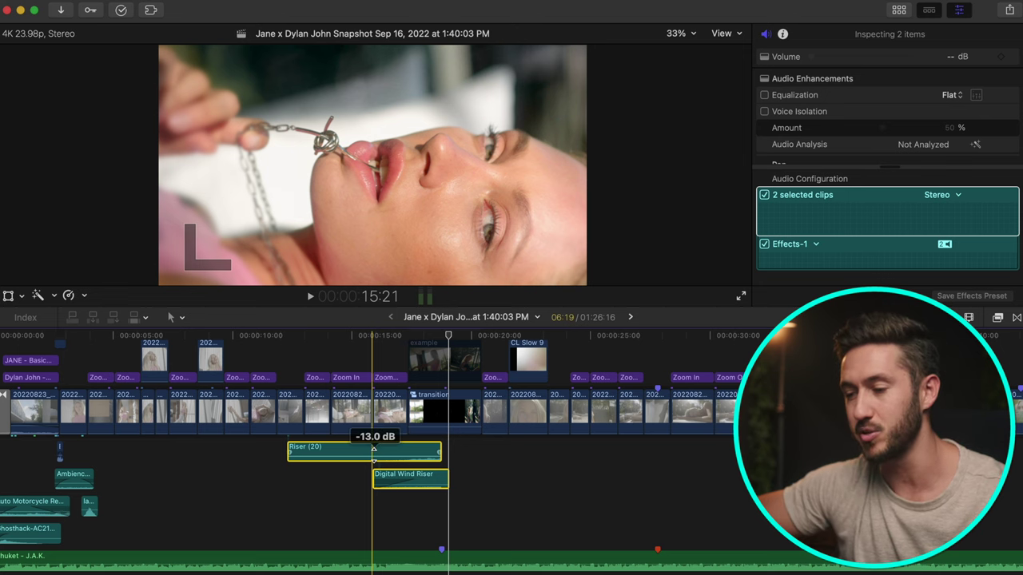
# Turn off the mPrism 15 effect on clip 20220823_C5645 and play its cut into the transition without it.
pyautogui.click(382, 420)
pyautogui.moveTo(384, 343); pyautogui.dragTo(392, 340)
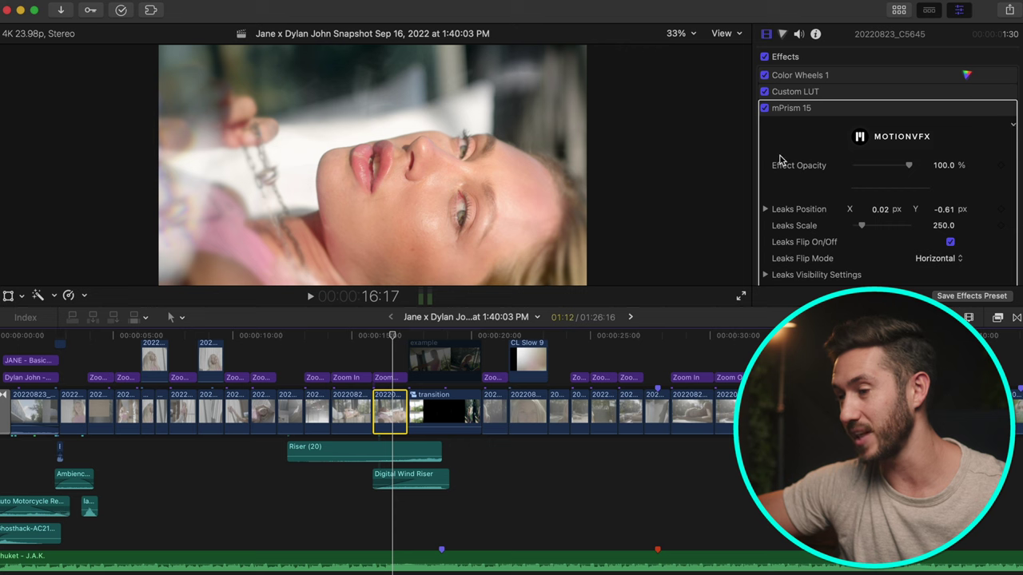
pyautogui.click(764, 108)
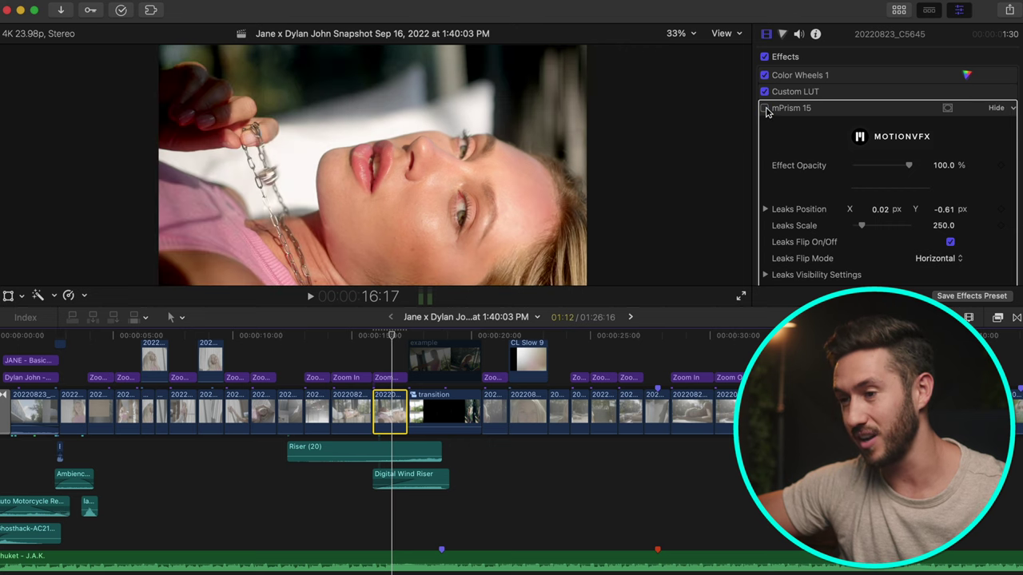
pyautogui.press('space')
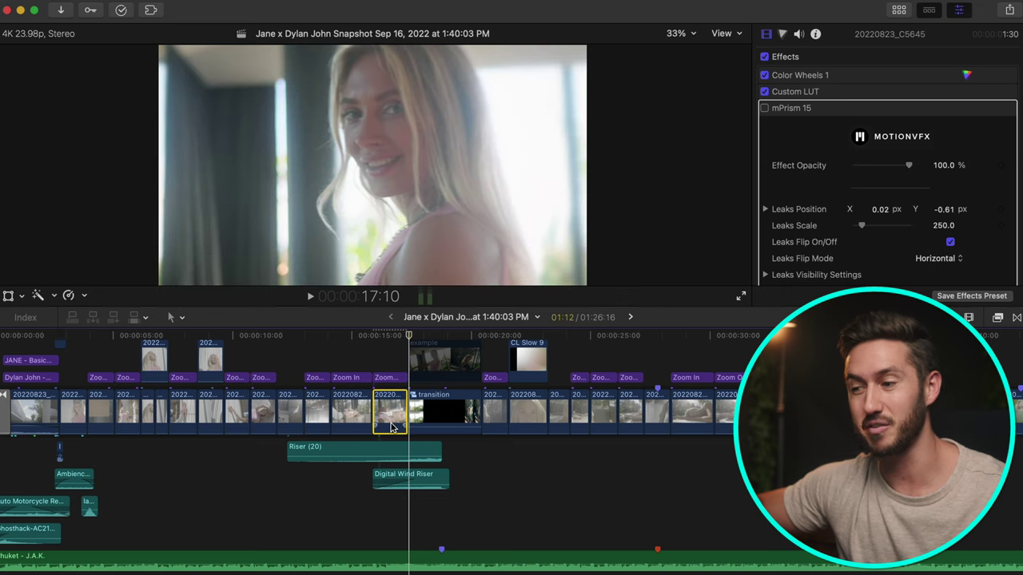
pyautogui.press('j')
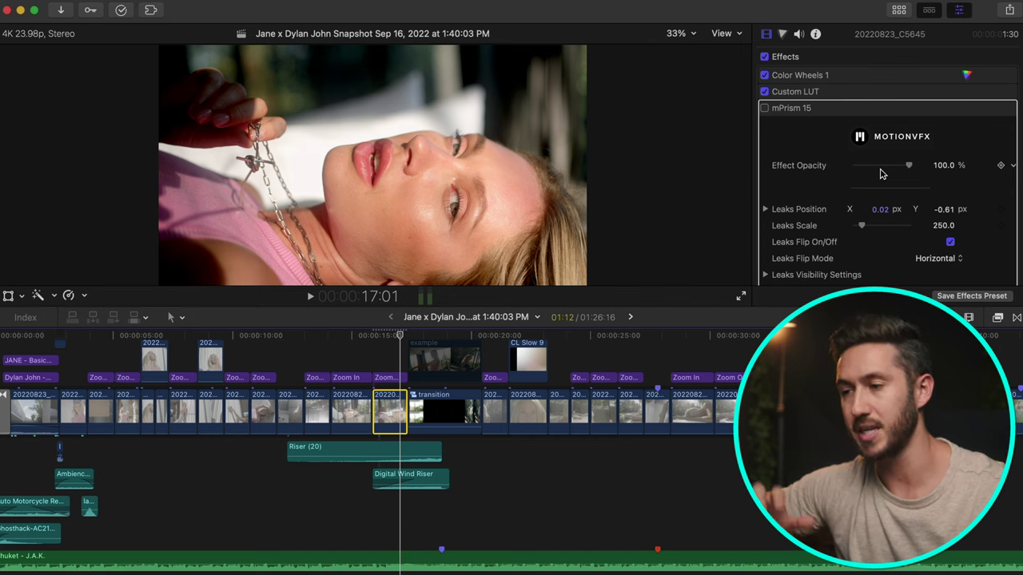
# Turn mPrism 15 back on, toggle it to compare the look, and play on into the transition.
pyautogui.click(765, 109)
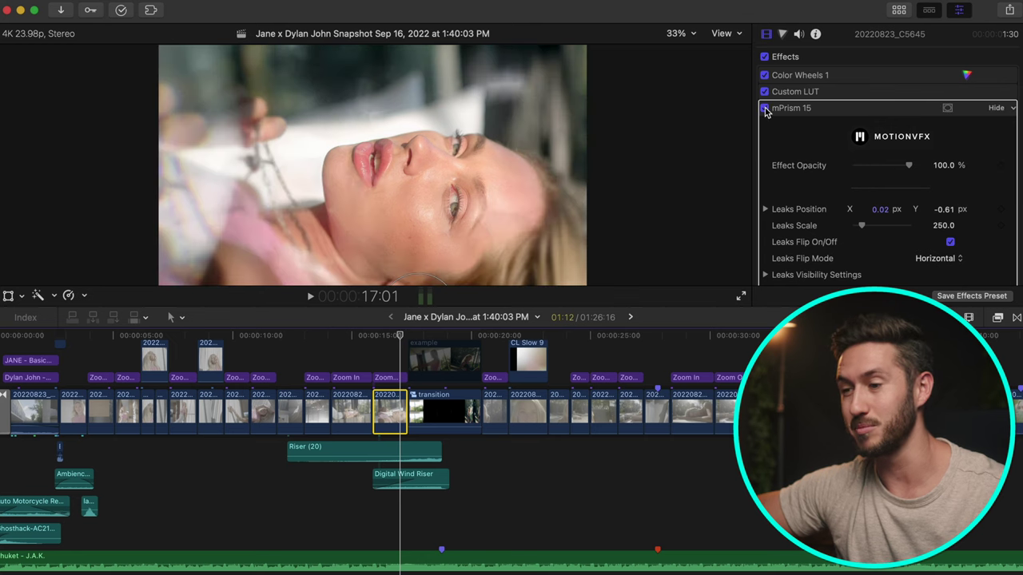
pyautogui.click(765, 110)
pyautogui.click(765, 110)
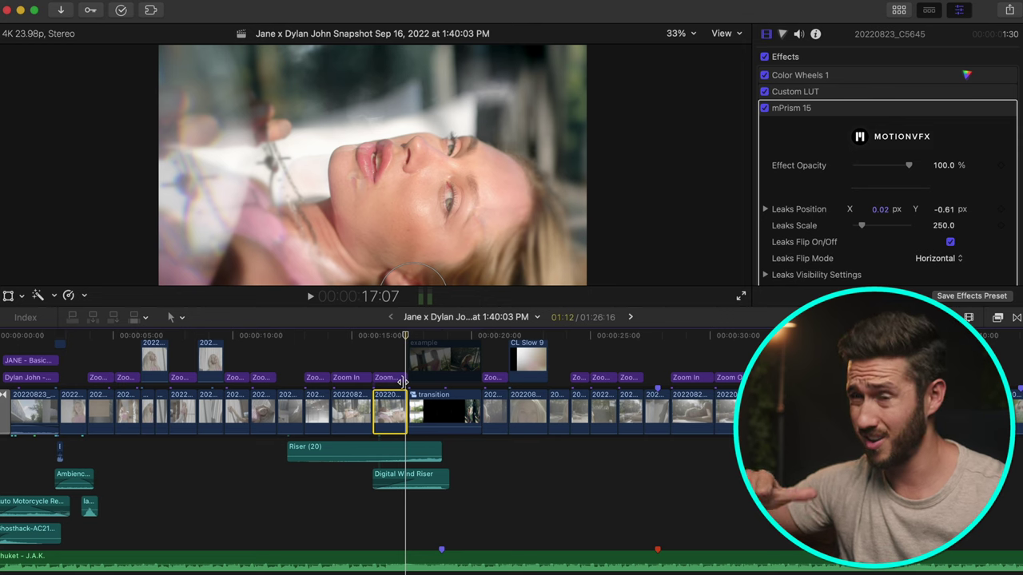
pyautogui.press('l')
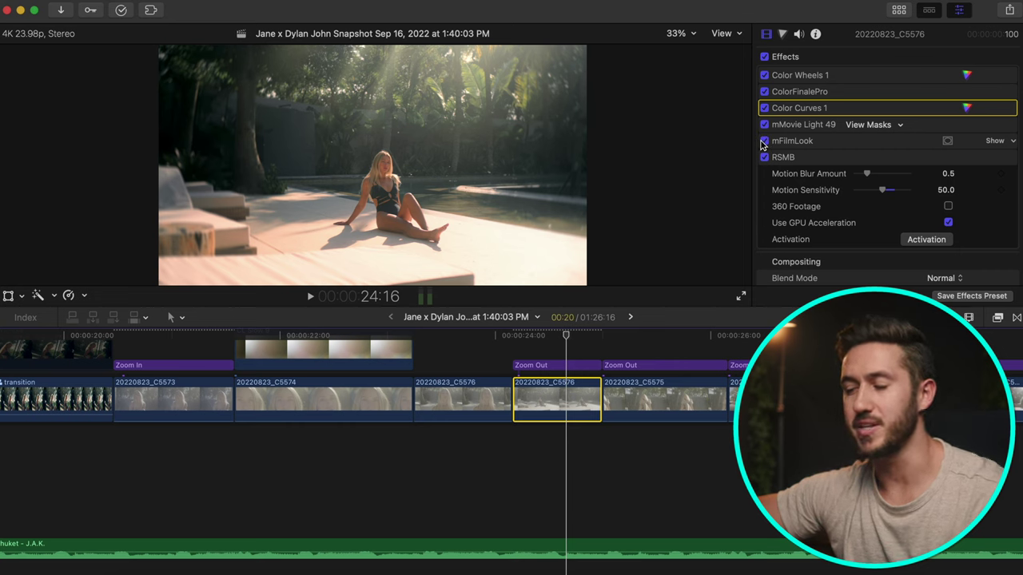
# Turn off RSMB, mFilmLook, mMovie Light 49, Color Curves 1 and ColorFinalePro on clip 20220823_C5576.
pyautogui.click(765, 158)
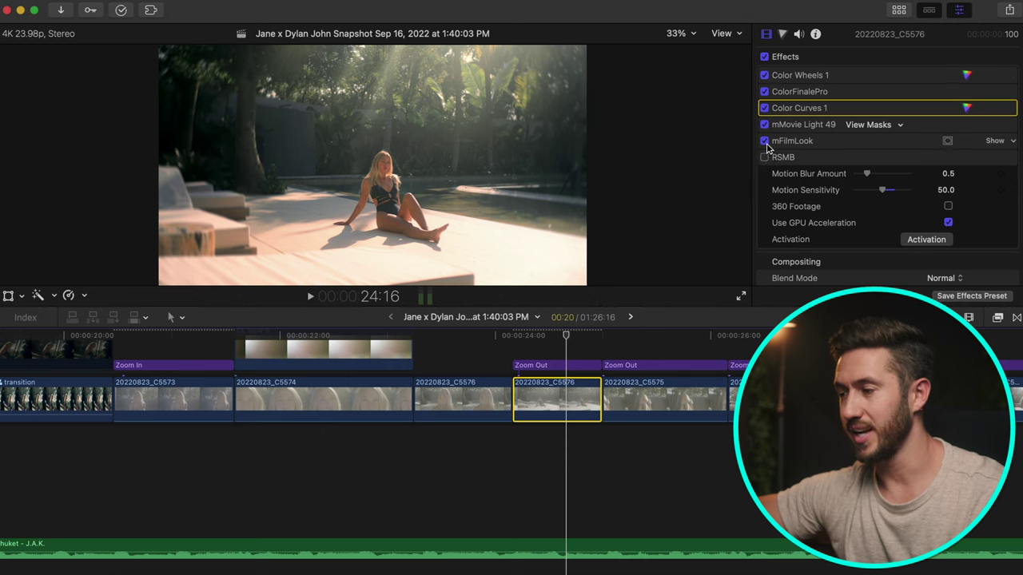
pyautogui.click(765, 124)
pyautogui.click(764, 108)
pyautogui.click(765, 92)
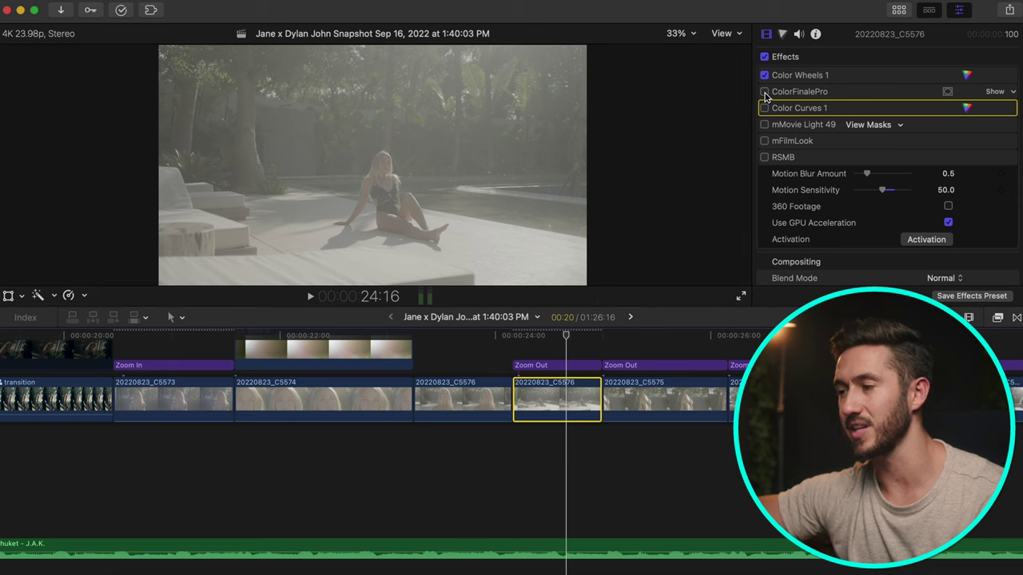
# Turn ColorFinalePro and Color Curves 1 back on, toggling ColorFinalePro and Color Wheels 1 to compare the grade with and without them.
pyautogui.click(764, 92)
pyautogui.click(763, 76)
pyautogui.click(764, 75)
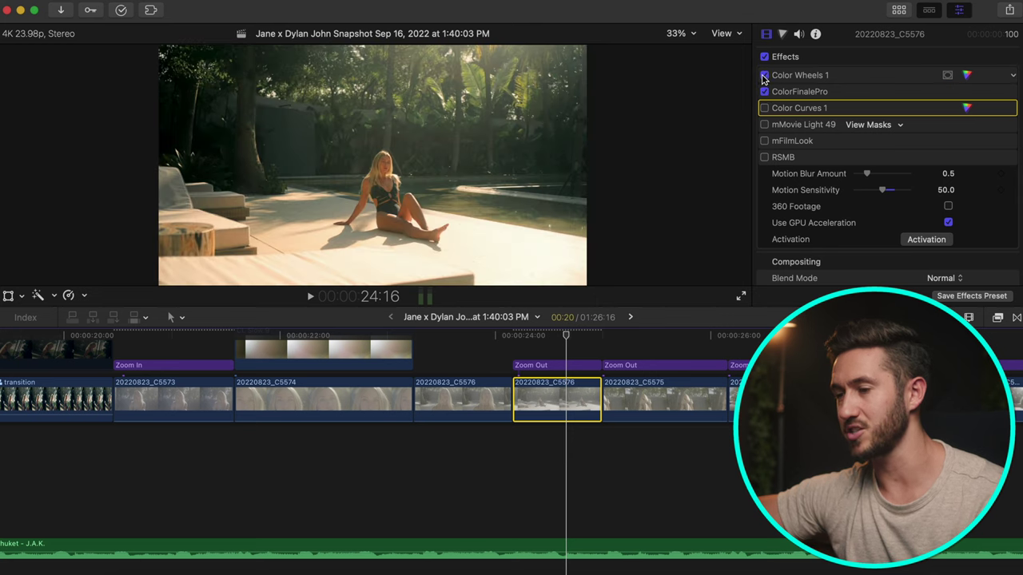
pyautogui.click(764, 108)
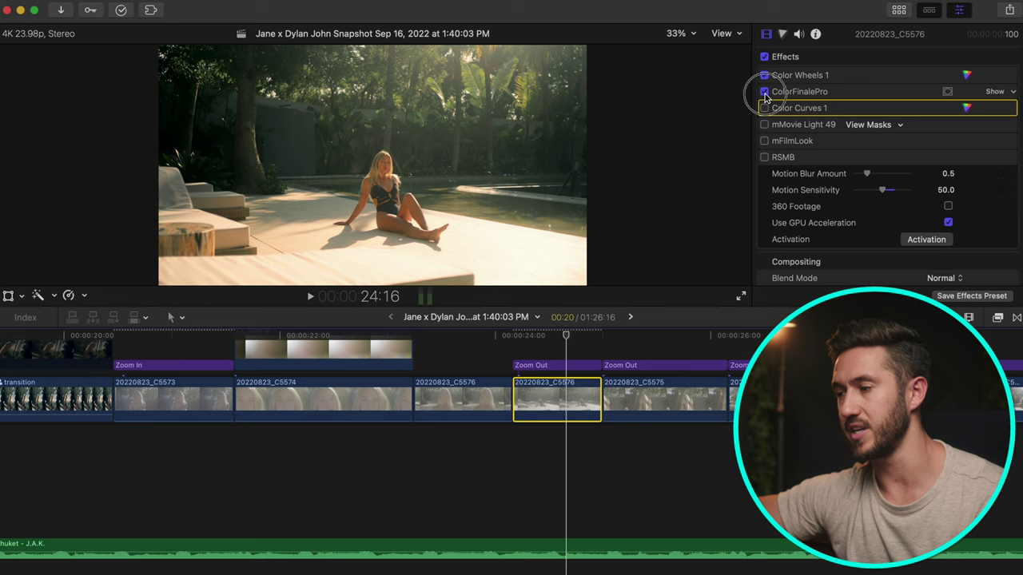
pyautogui.click(764, 92)
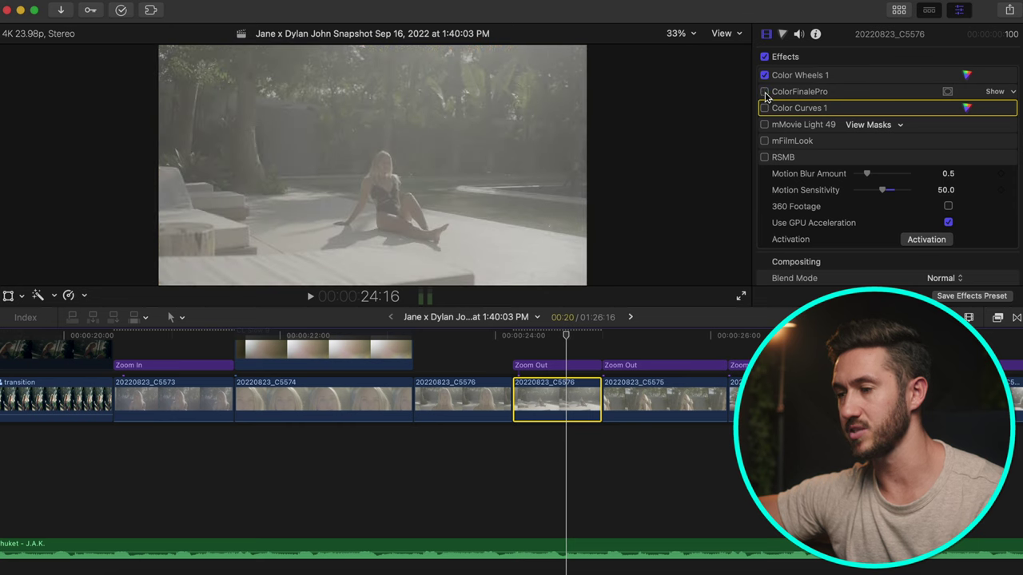
pyautogui.click(764, 92)
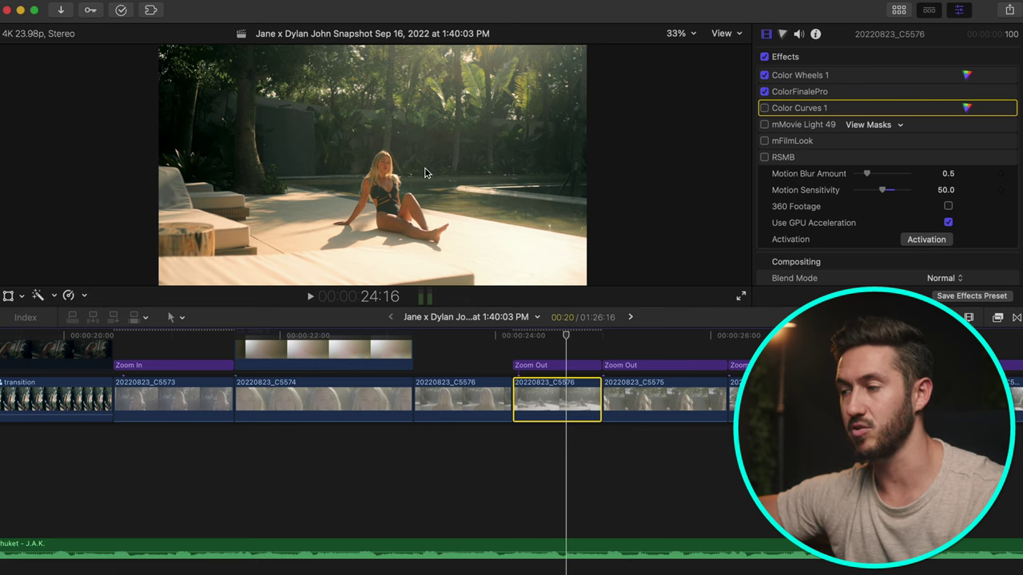
pyautogui.click(764, 92)
pyautogui.click(764, 92)
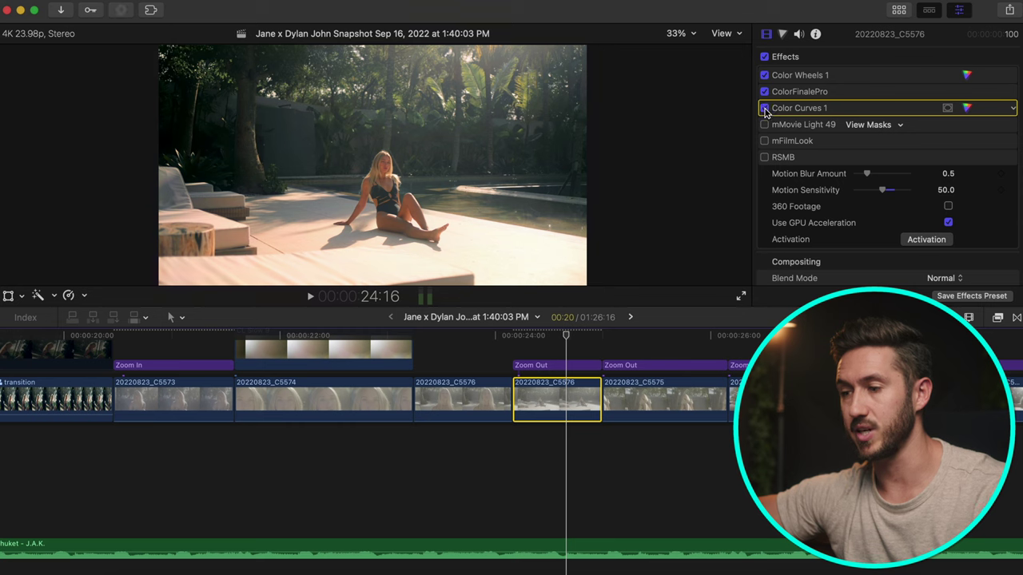
# Open the curves of Color Curves 1 and inspect the yellow curve and its color wheel.
pyautogui.click(965, 107)
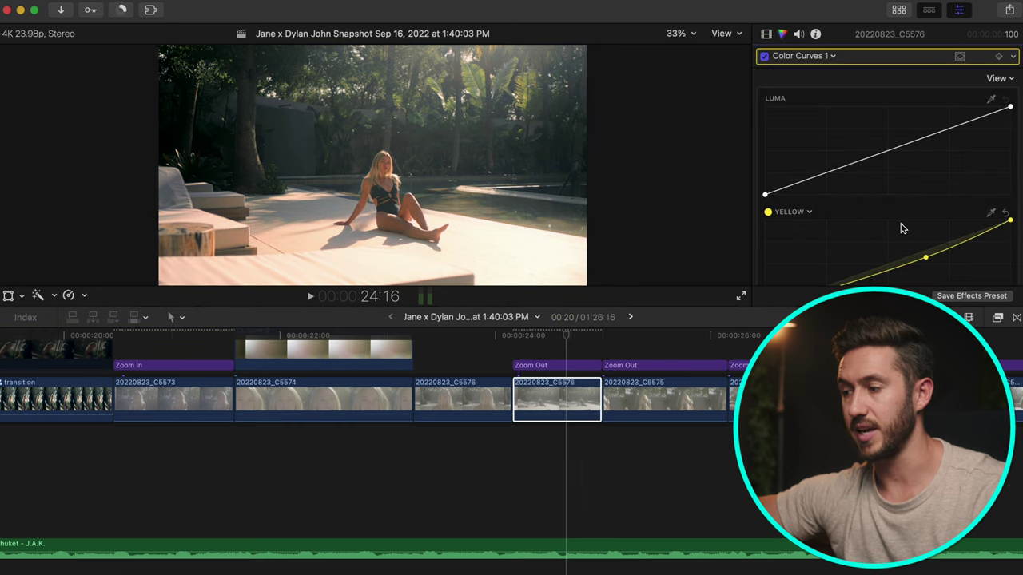
pyautogui.click(809, 102)
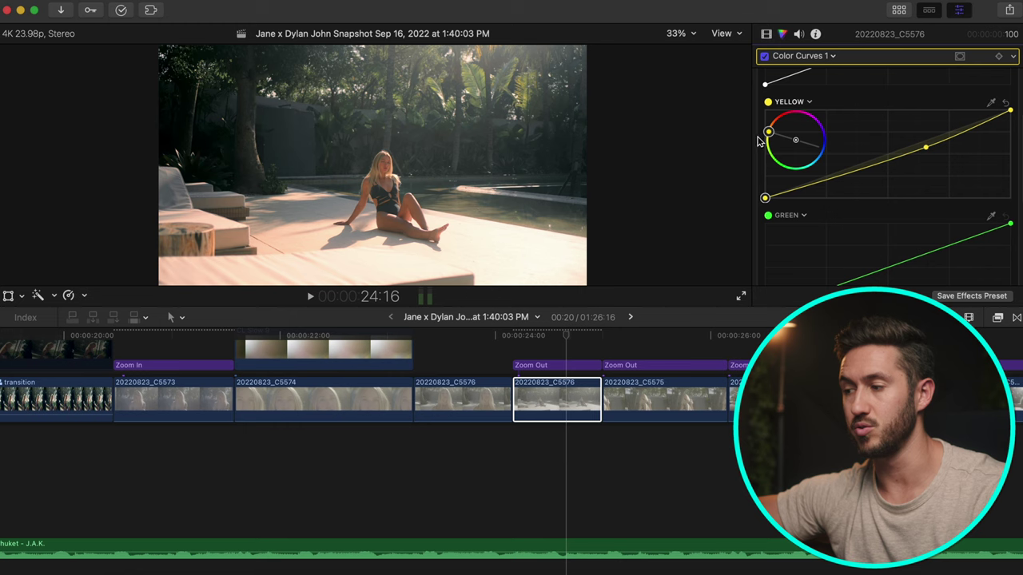
pyautogui.click(809, 104)
pyautogui.click(809, 104)
pyautogui.click(826, 104)
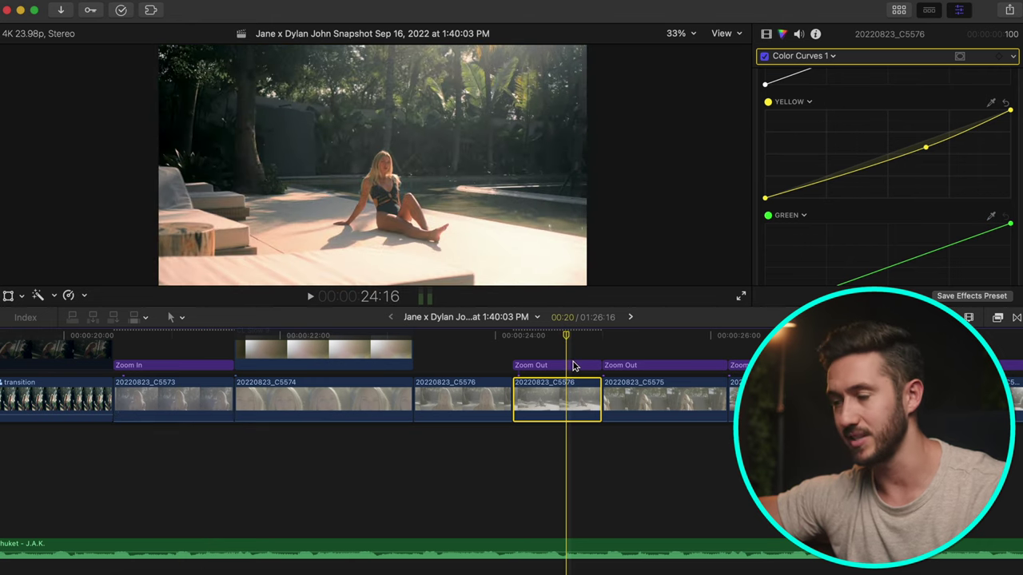
# Return to the clip's effects list and toggle mMovie Light 49 on and off to compare its light effect.
pyautogui.click(766, 34)
pyautogui.click(764, 107)
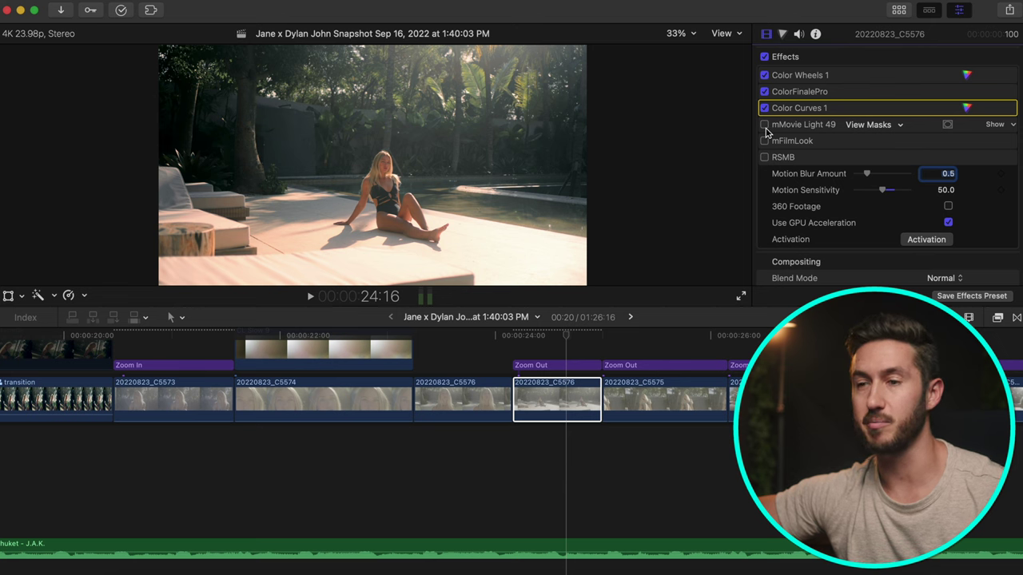
pyautogui.click(764, 127)
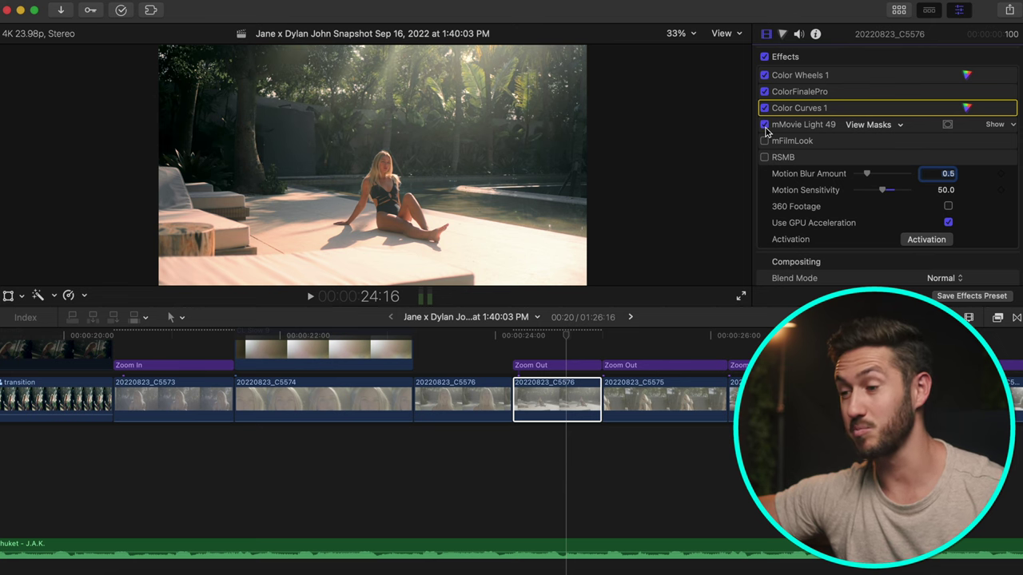
pyautogui.click(765, 126)
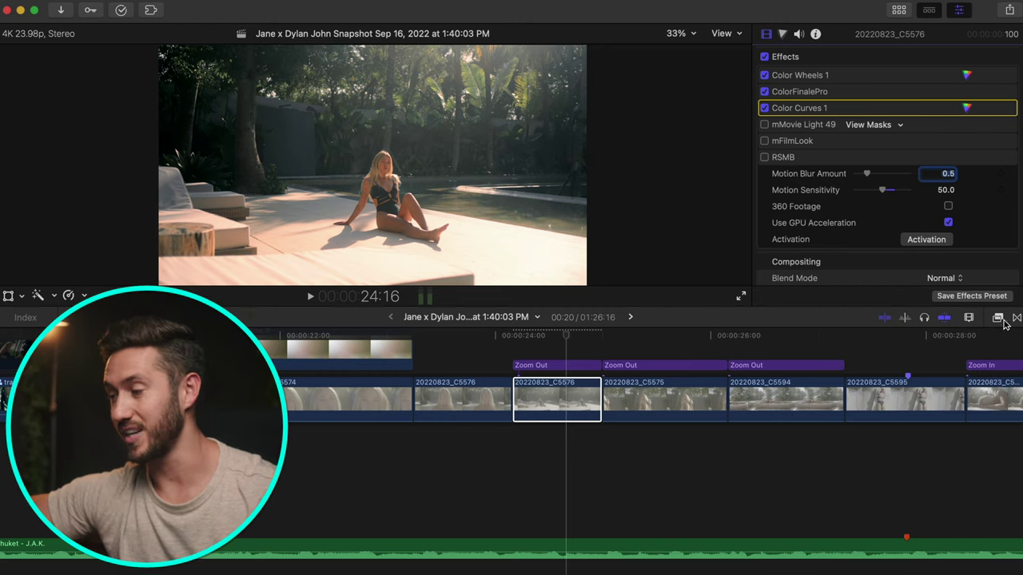
# Browse the mMovie Lights category of the effects library, previewing several light effects on clip 20220823_C5576.
pyautogui.click(997, 317)
pyautogui.scroll(-2, 943, 439)
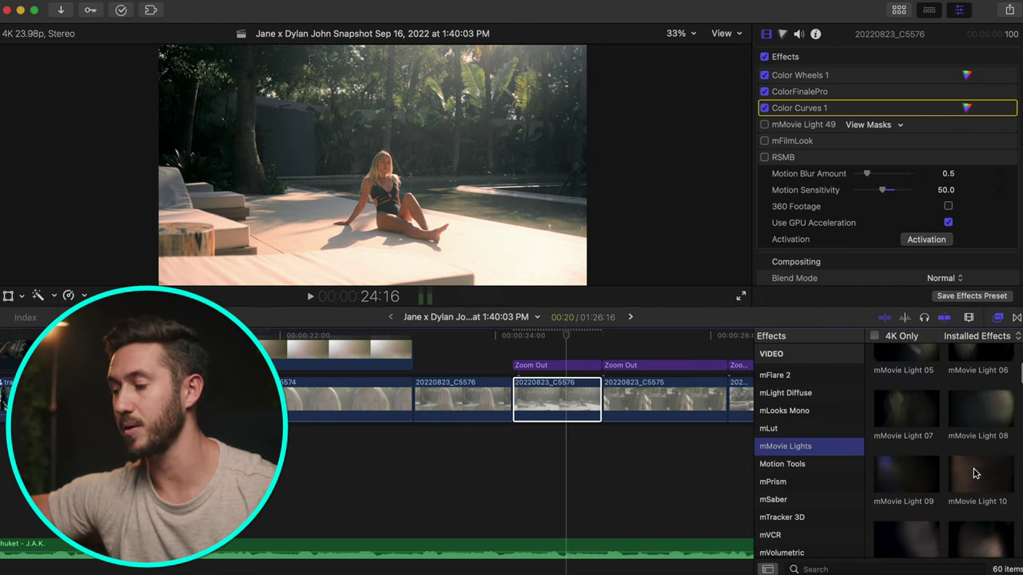
pyautogui.scroll(-4, 968, 476)
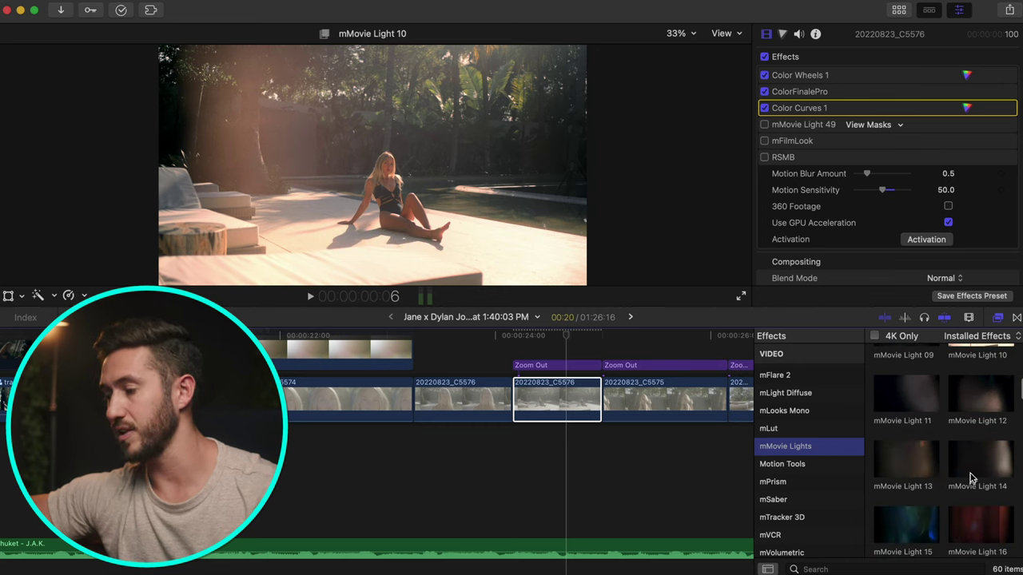
pyautogui.scroll(-5, 975, 469)
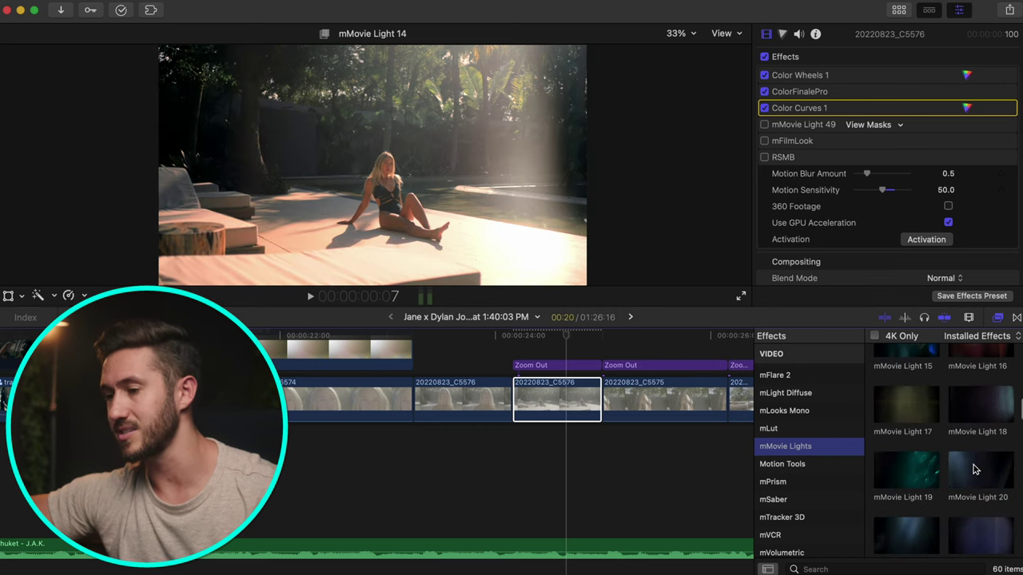
# Turn mMovie Light 49 back on, toggling it off and on to compare the shot with and without the light.
pyautogui.click(764, 125)
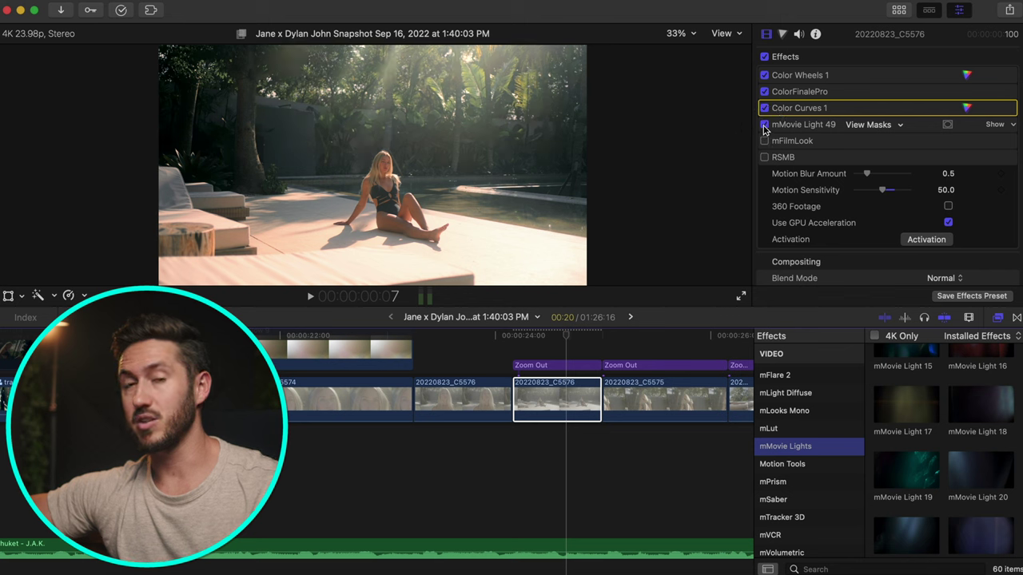
pyautogui.click(764, 125)
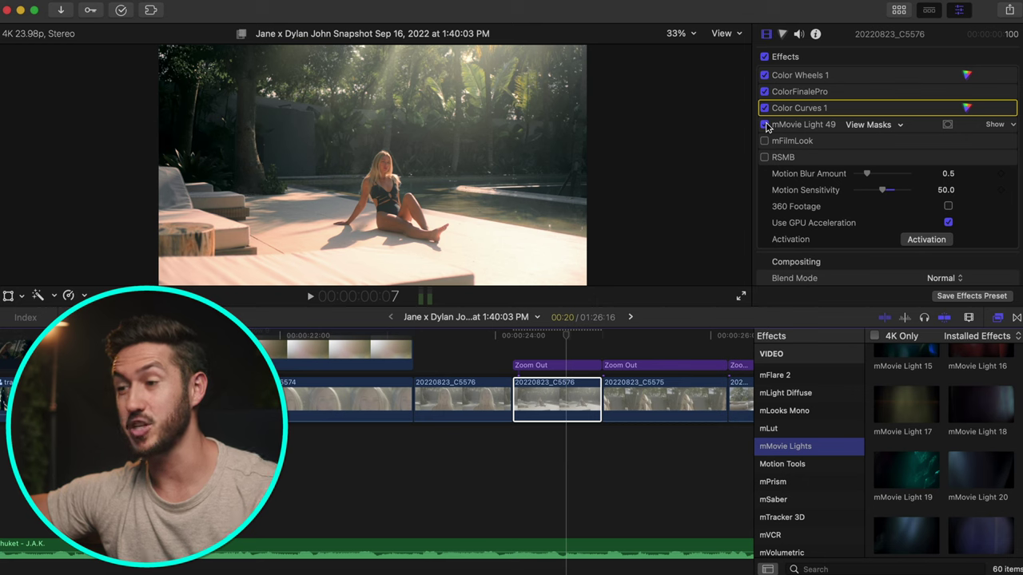
pyautogui.click(764, 125)
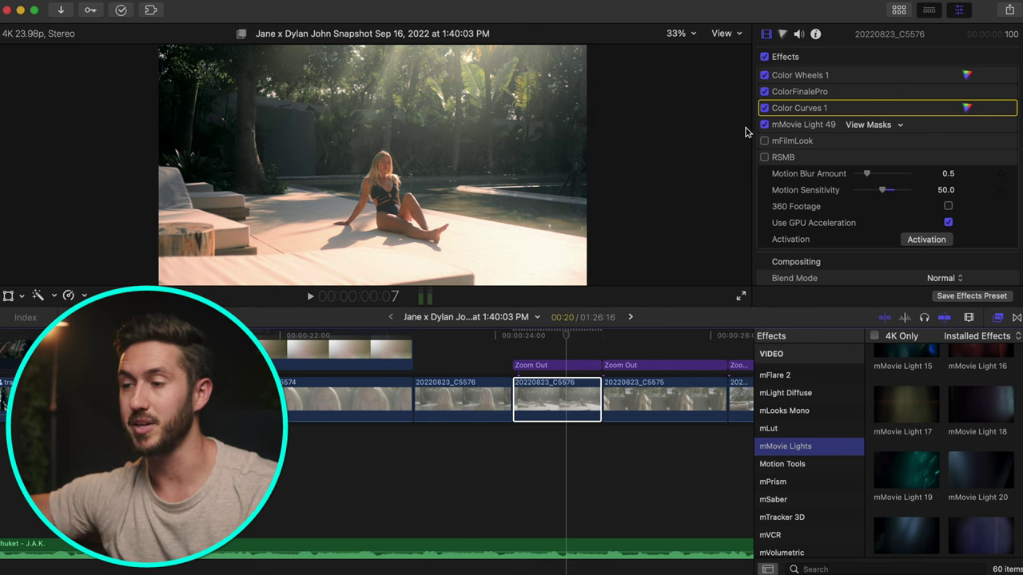
pyautogui.click(765, 126)
pyautogui.click(765, 126)
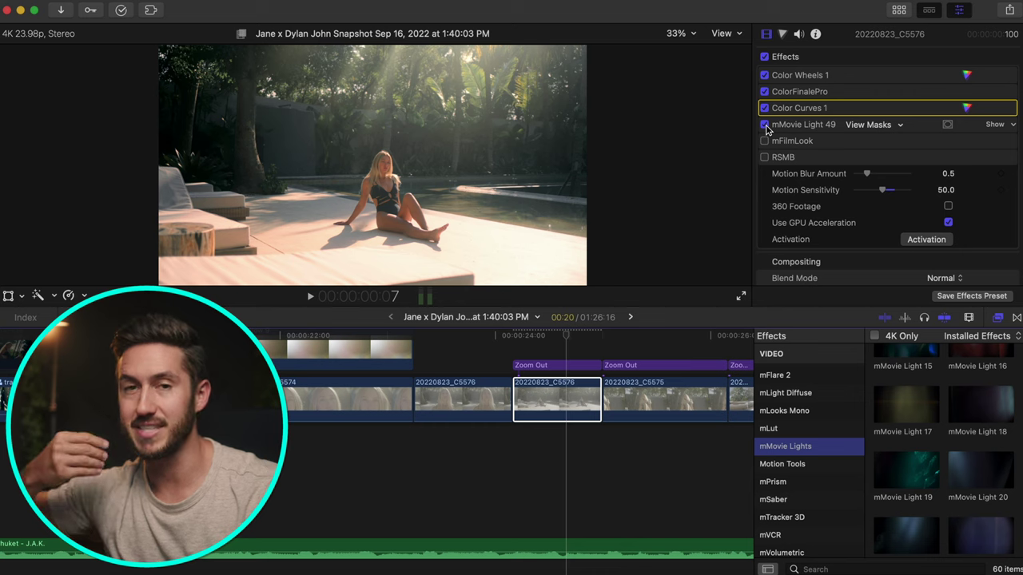
# Inspect the parameters of mMovie Light 49 and preview other Light Colorization colors without keeping a new one.
pyautogui.click(994, 125)
pyautogui.scroll(-5, 975, 231)
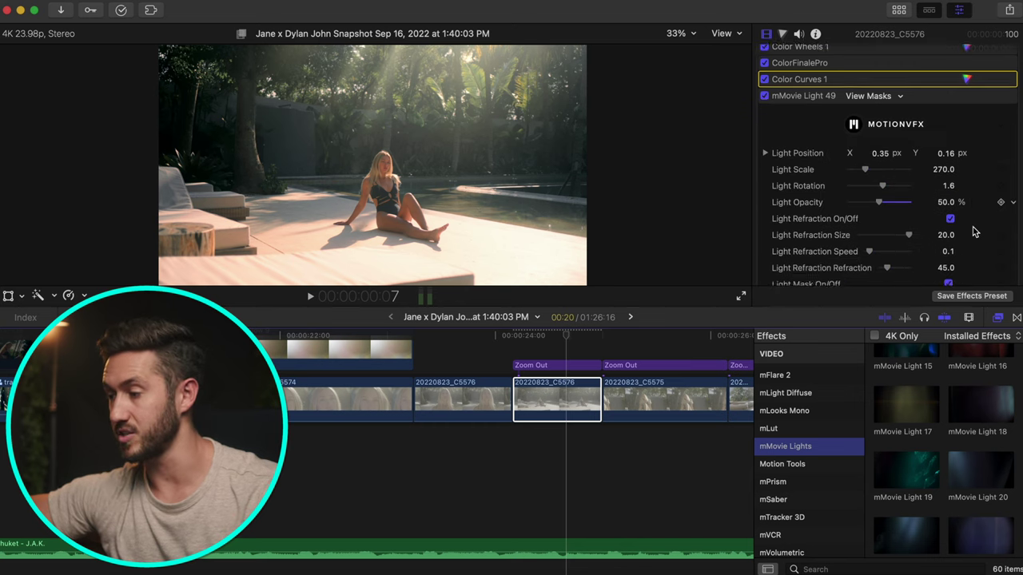
pyautogui.scroll(-4, 975, 230)
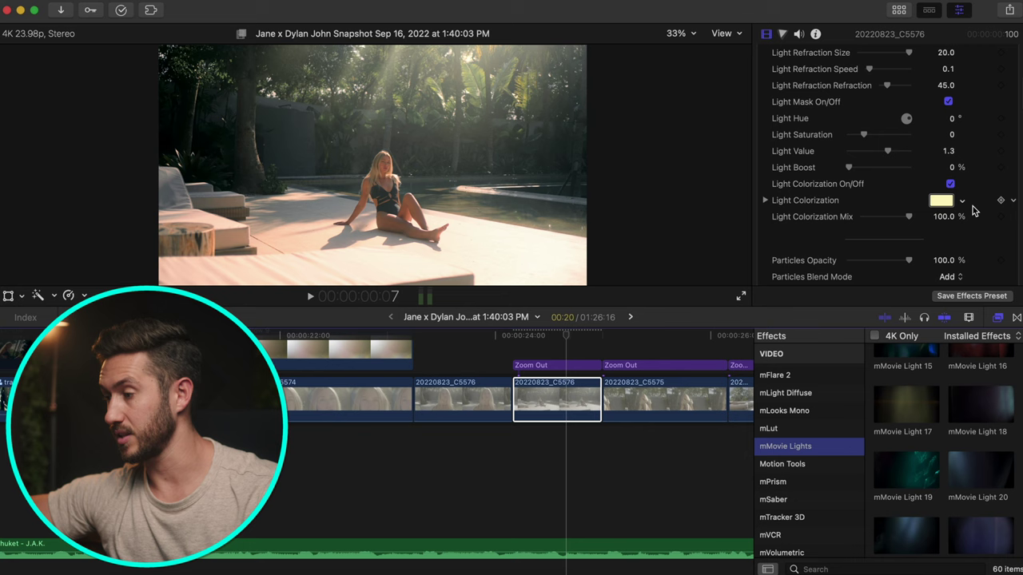
pyautogui.click(962, 201)
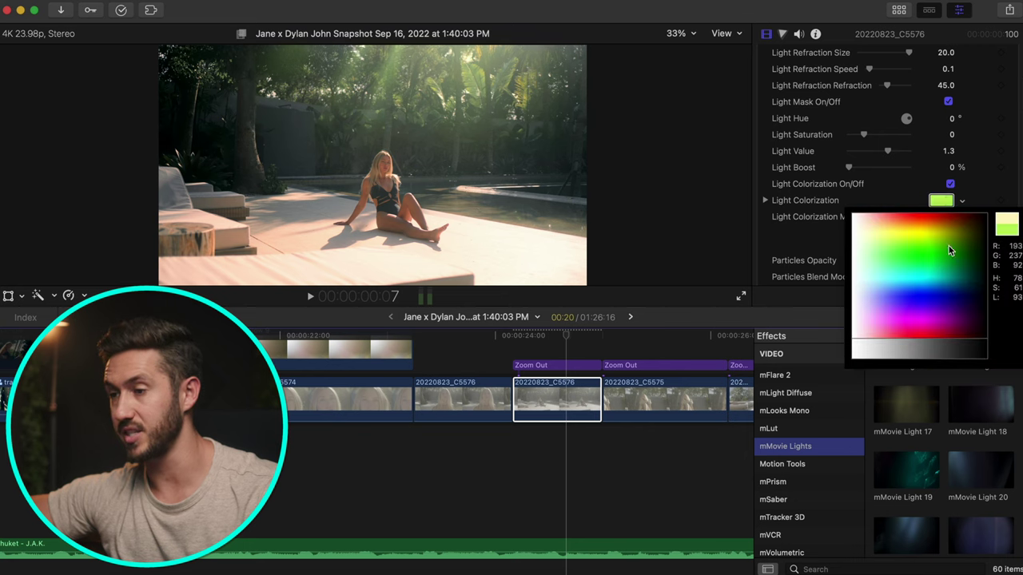
pyautogui.click(895, 209)
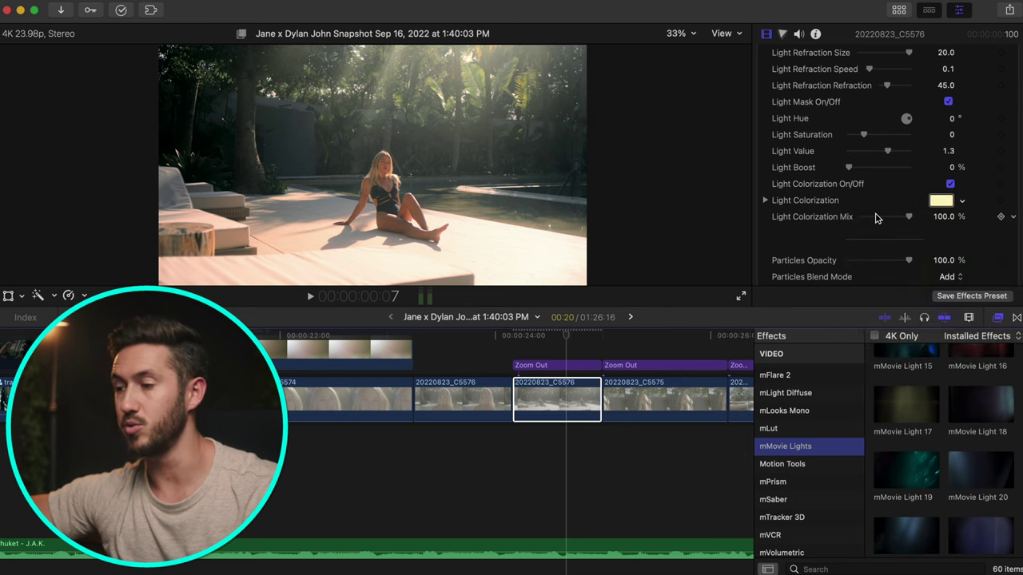
pyautogui.scroll(10, 795, 241)
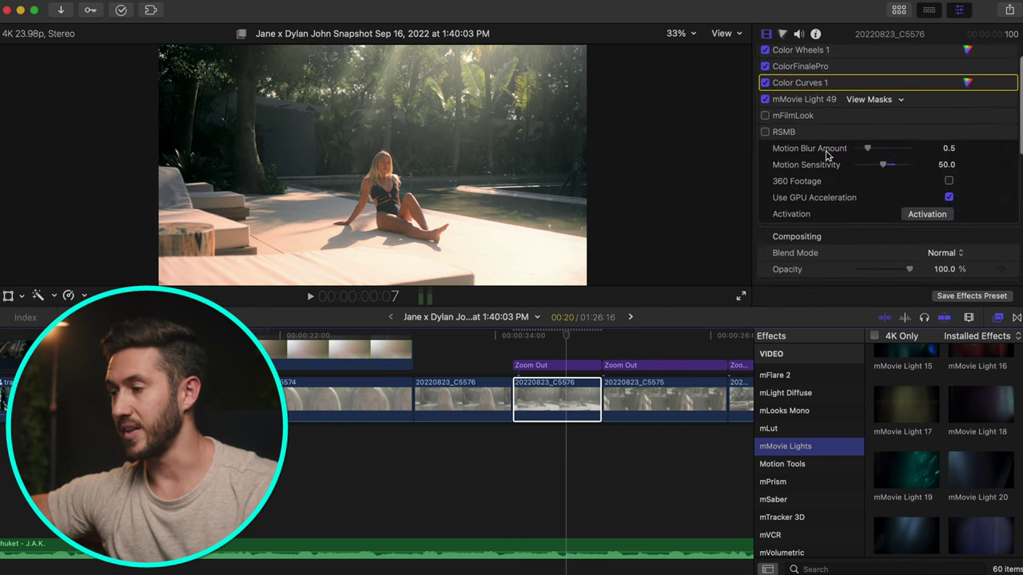
# Turn on mFilmLook, show its parameters and hide the effects browser to give the inspector its full height.
pyautogui.click(765, 116)
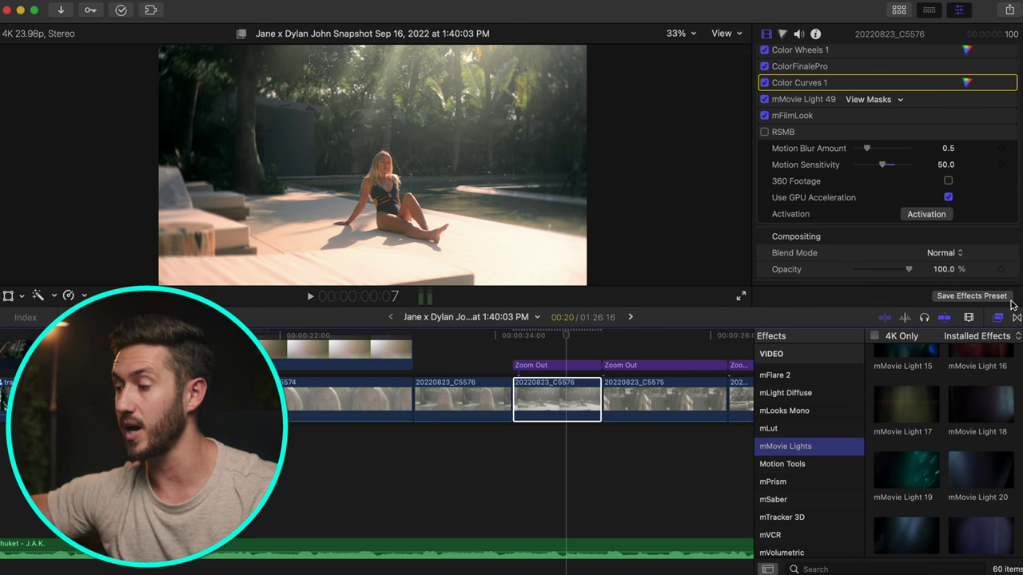
pyautogui.click(991, 115)
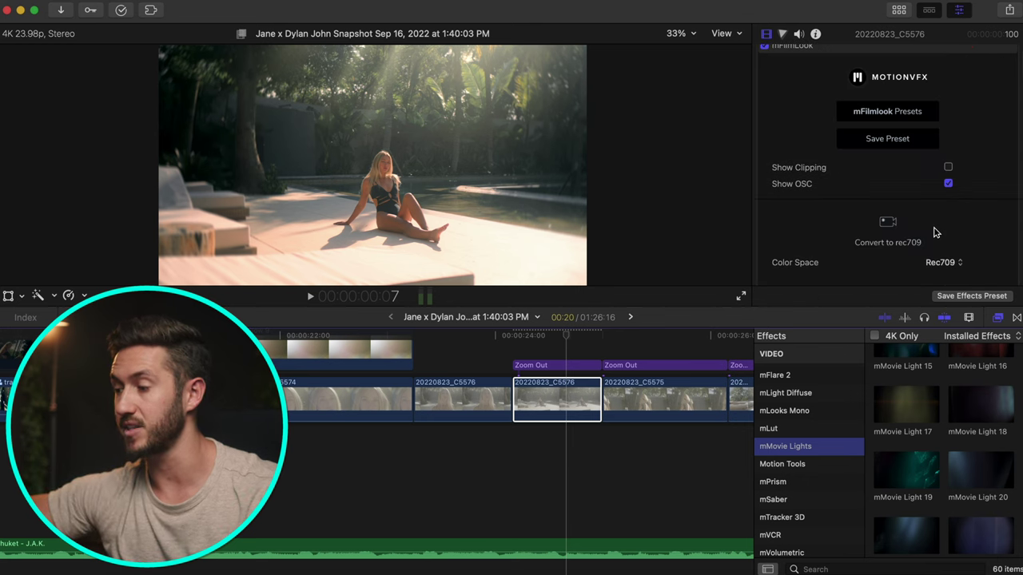
pyautogui.scroll(-2, 910, 160)
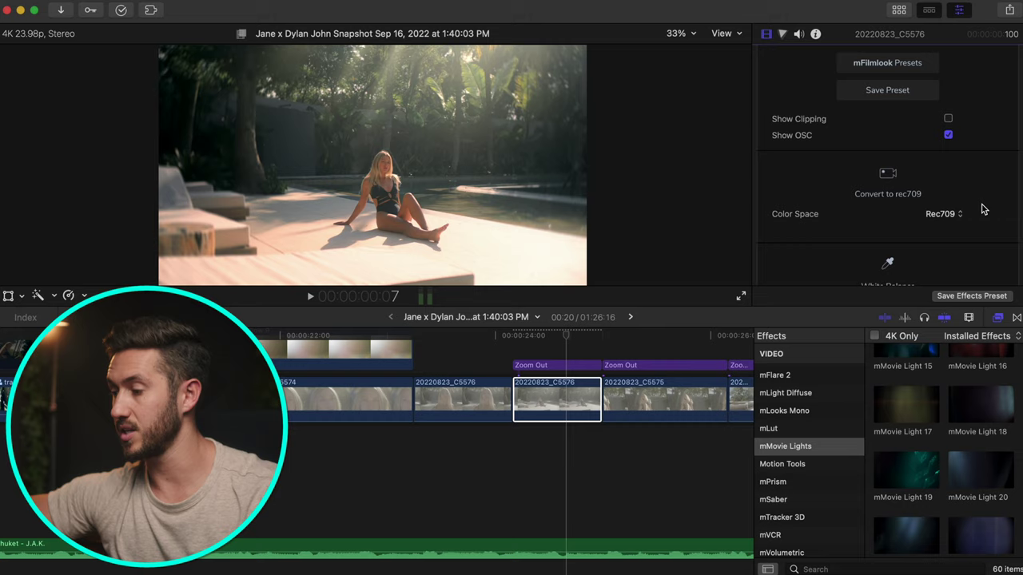
pyautogui.scroll(5, 894, 64)
pyautogui.press('super+5')
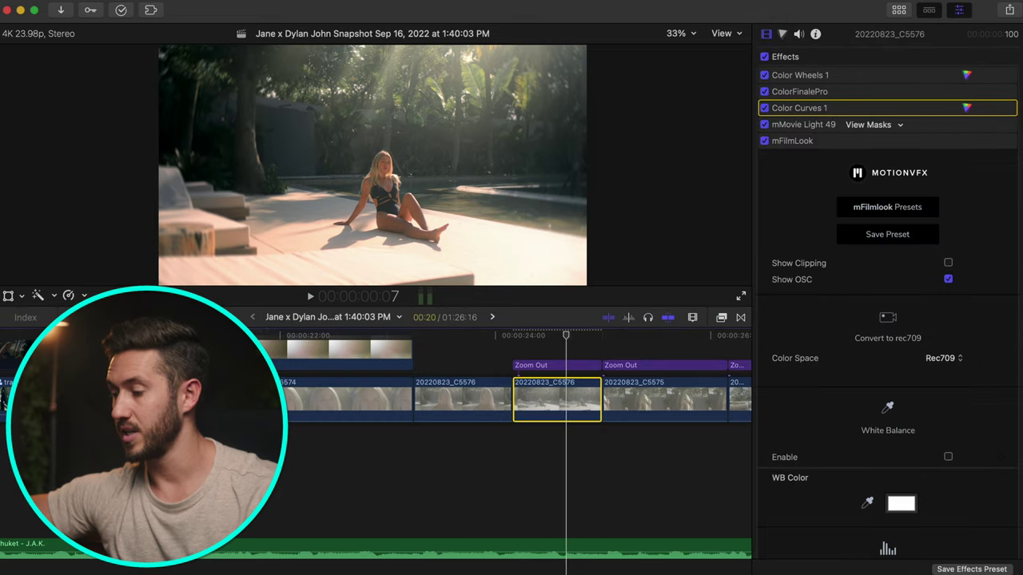
# Set the Softness of mFilmLook's Lens Blur to 1.15 by adjusting its onscreen focus mask around the woman.
pyautogui.scroll(-15, 932, 520)
pyautogui.scroll(-8, 932, 521)
pyautogui.scroll(-4, 932, 522)
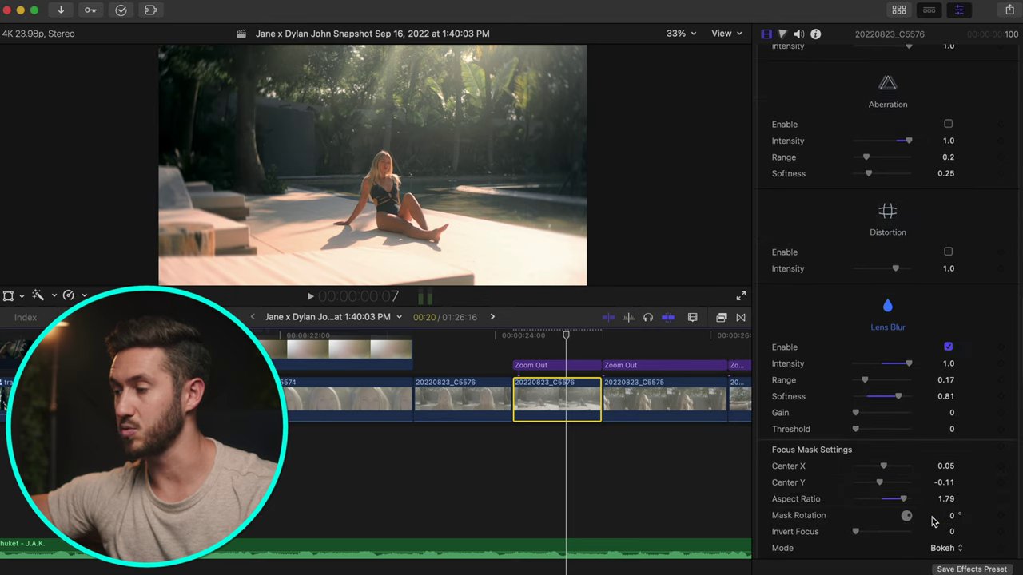
pyautogui.click(890, 90)
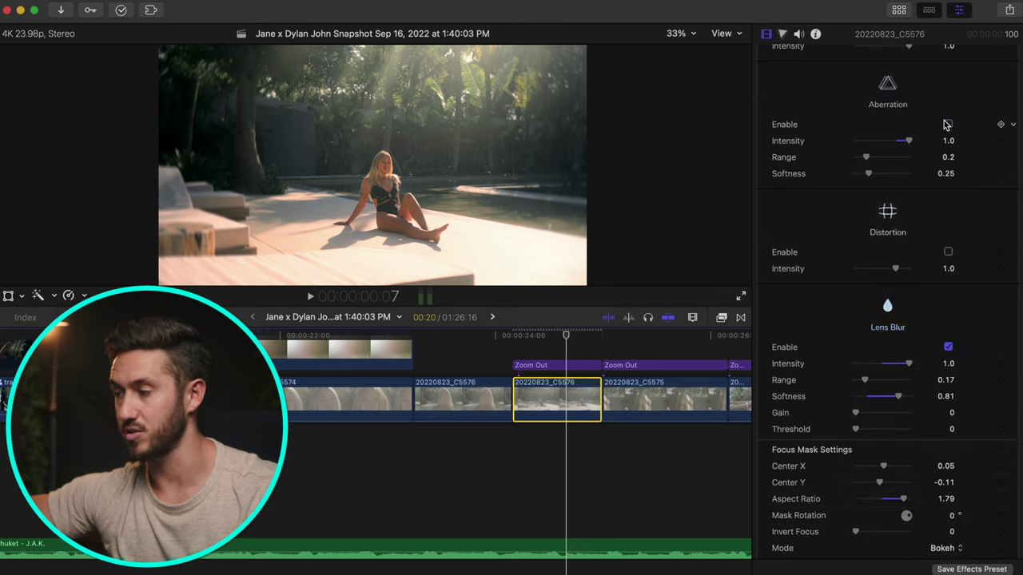
pyautogui.scroll(-3, 946, 128)
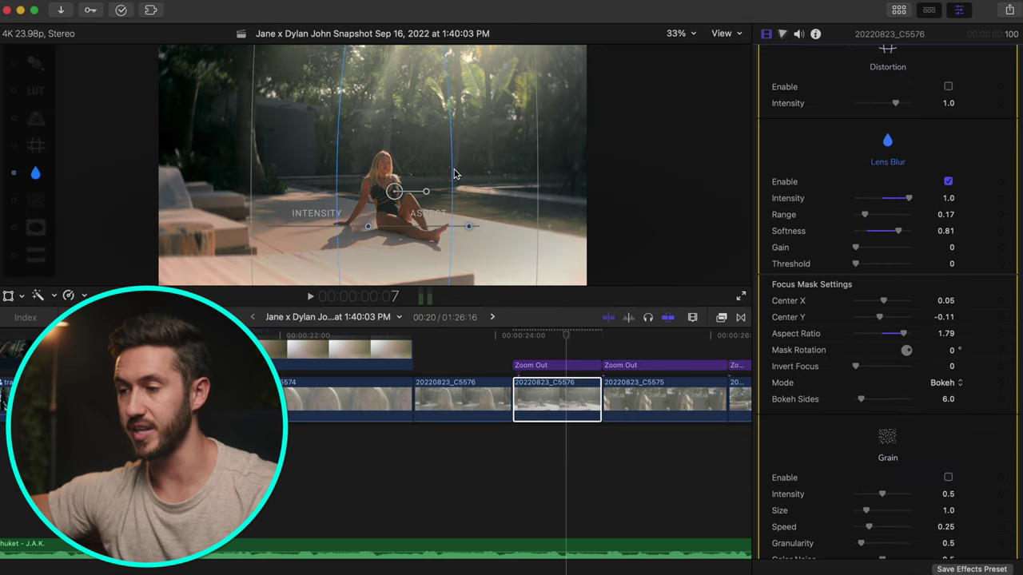
pyautogui.moveTo(451, 174); pyautogui.dragTo(426, 191)
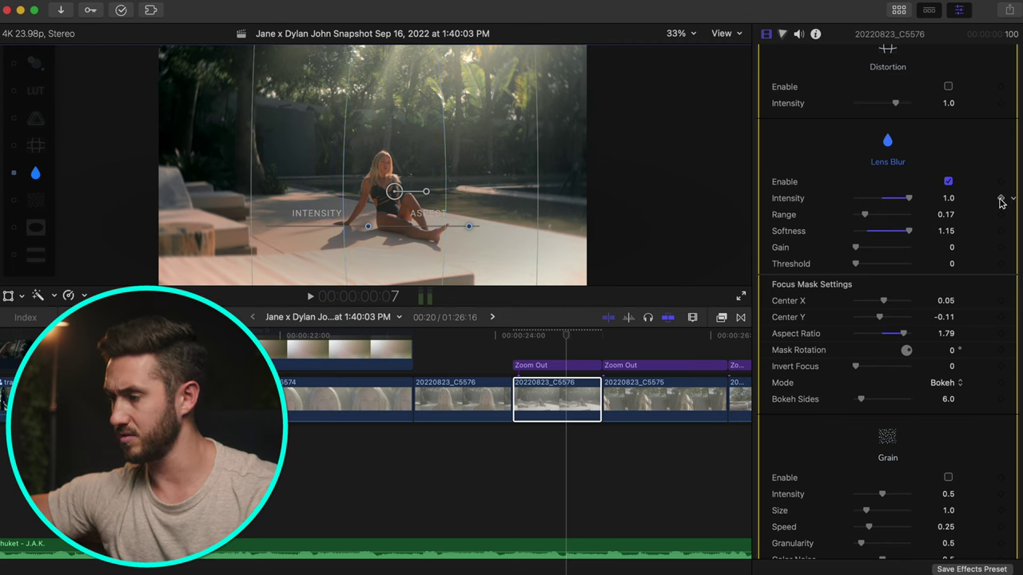
pyautogui.moveTo(909, 198)
pyautogui.mouseDown()
pyautogui.moveTo(844, 199)
pyautogui.moveTo(924, 187)
pyautogui.moveTo(826, 199)
pyautogui.moveTo(912, 190)
pyautogui.mouseUp()
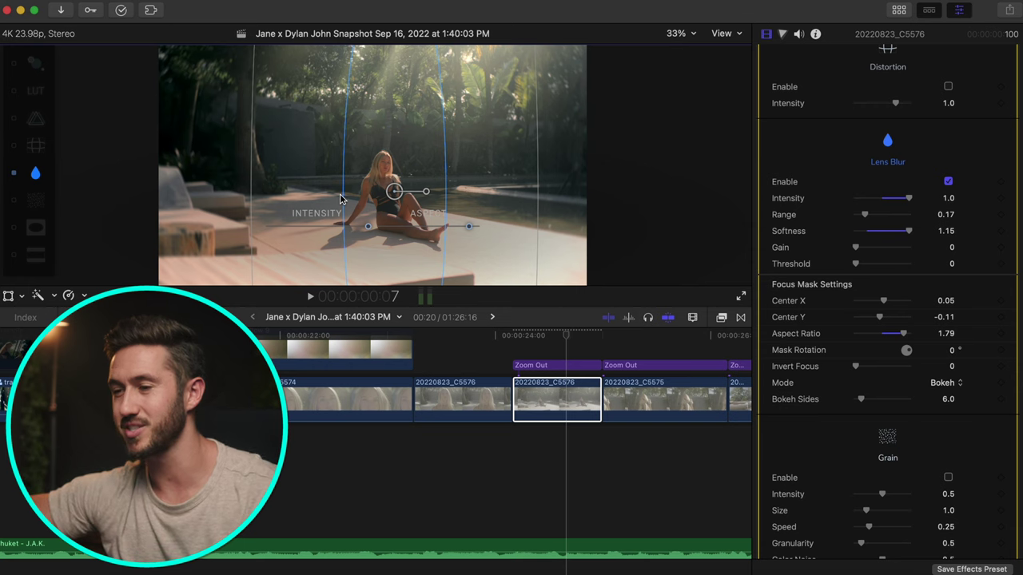
# Examine mFilmLook's Grain, Vignette and Letterbox settings, briefly switching the letterbox on and off.
pyautogui.scroll(-5, 919, 228)
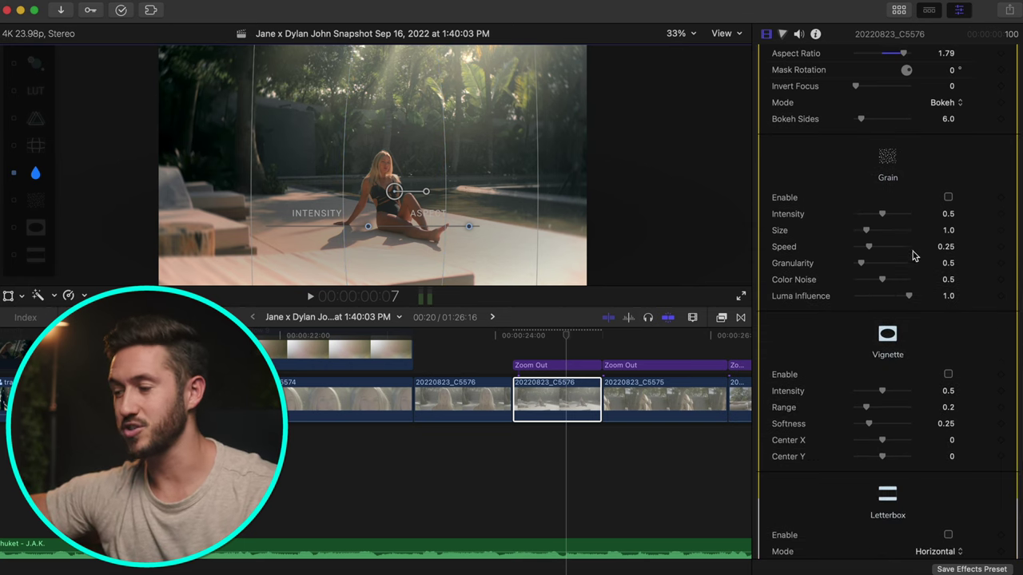
pyautogui.scroll(-1, 974, 366)
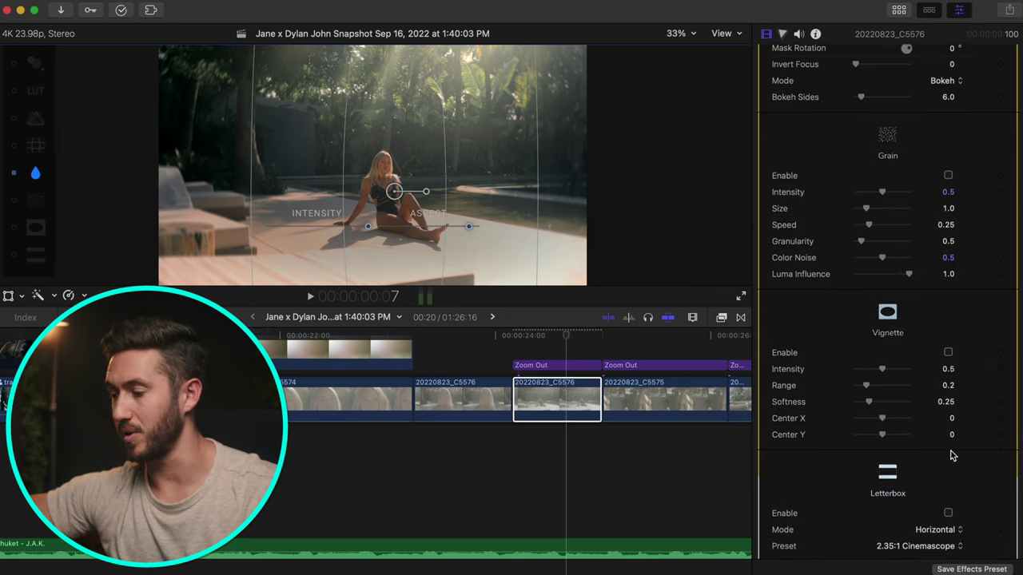
pyautogui.click(948, 514)
pyautogui.click(948, 514)
pyautogui.scroll(15, 947, 315)
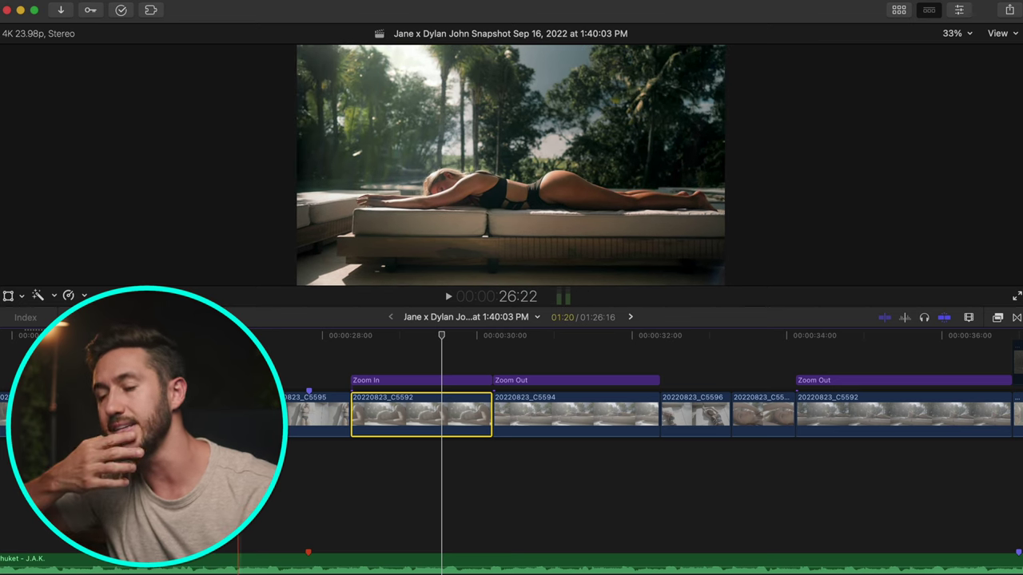
# Select the Zoom Out title above clip 20220823_C5594 and play the clip from its start to watch the movement.
pyautogui.click(530, 380)
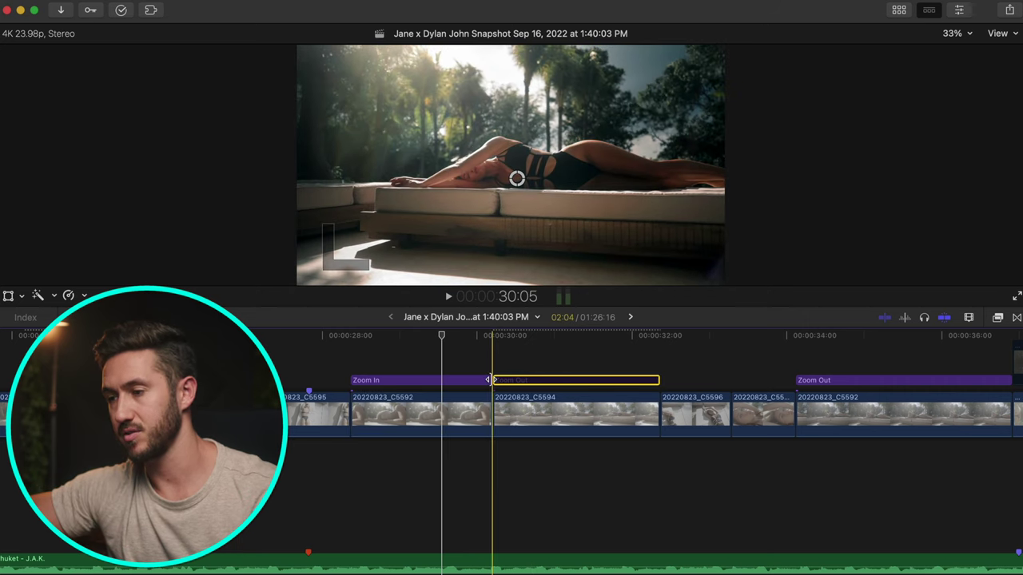
pyautogui.press('l')
pyautogui.press('space')
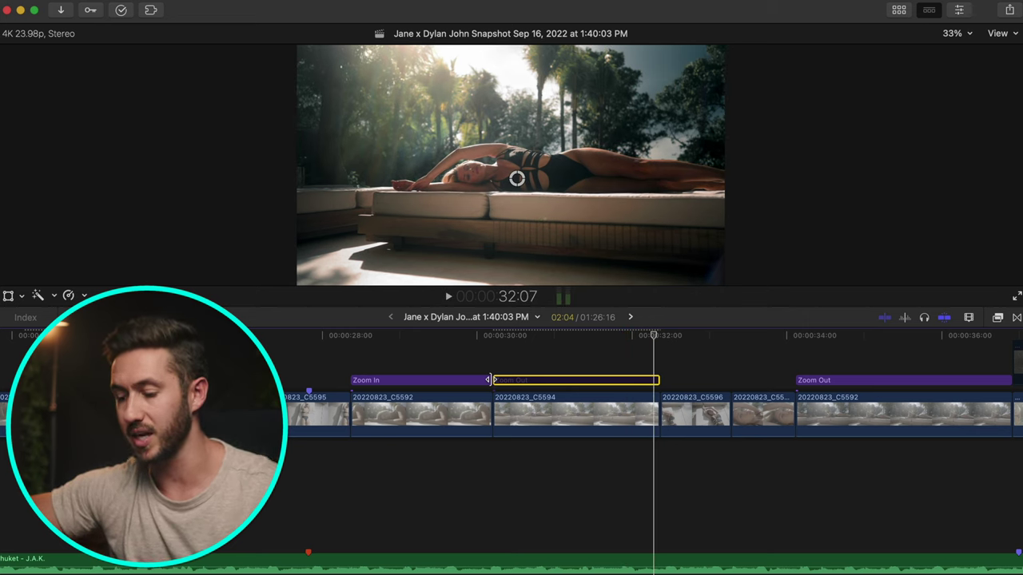
# Place the playhead at 30:13 and look at the viewer's Transform, Crop and Ken Burns controls, closing them without changes.
pyautogui.click(520, 336)
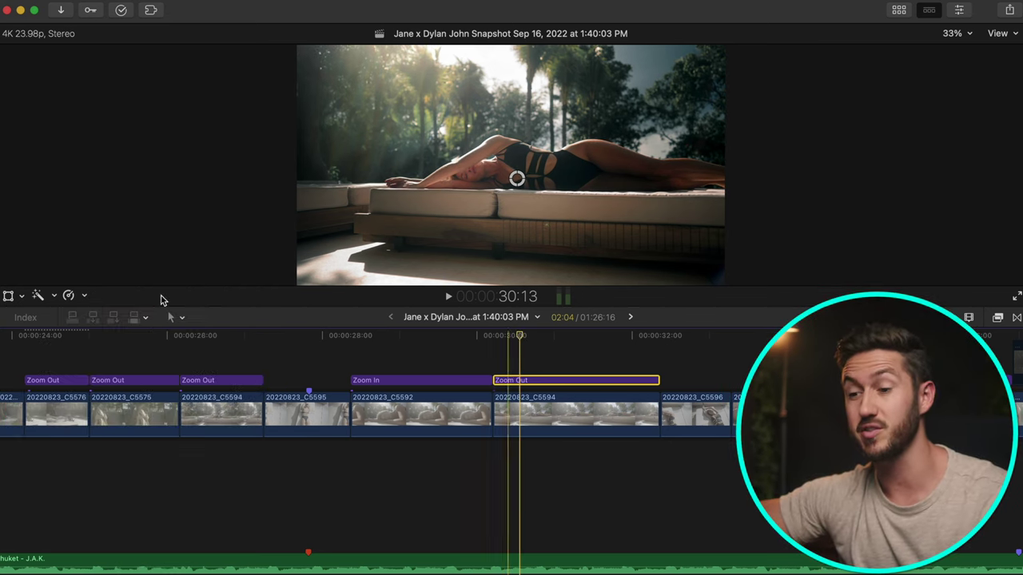
pyautogui.click(9, 296)
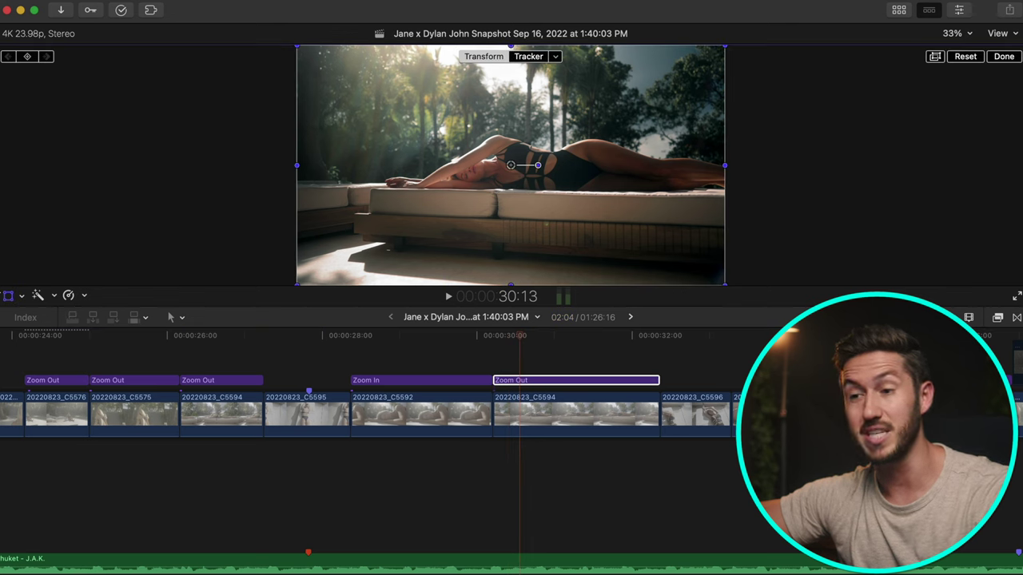
pyautogui.click(21, 297)
pyautogui.click(52, 330)
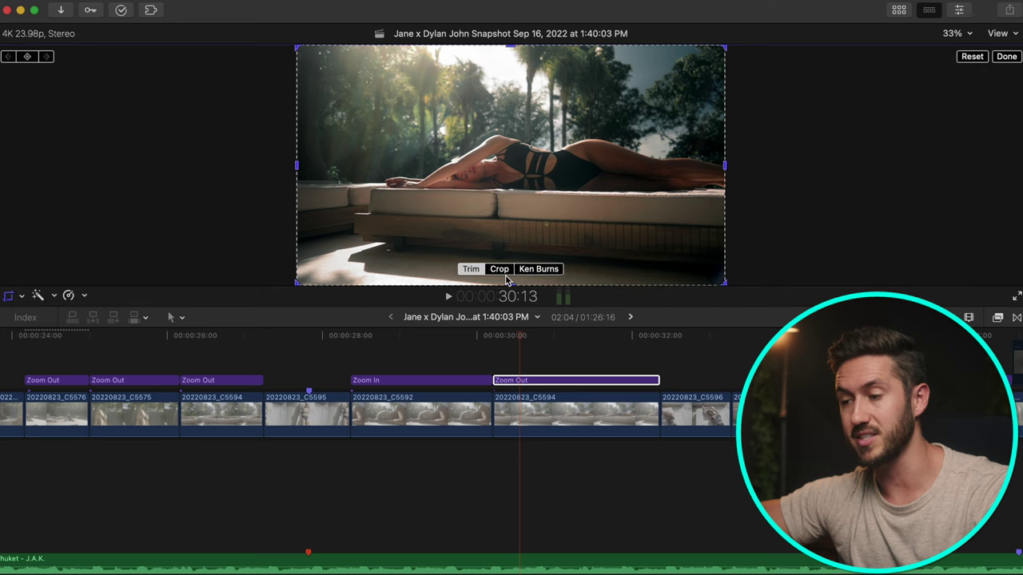
pyautogui.click(538, 269)
pyautogui.click(472, 270)
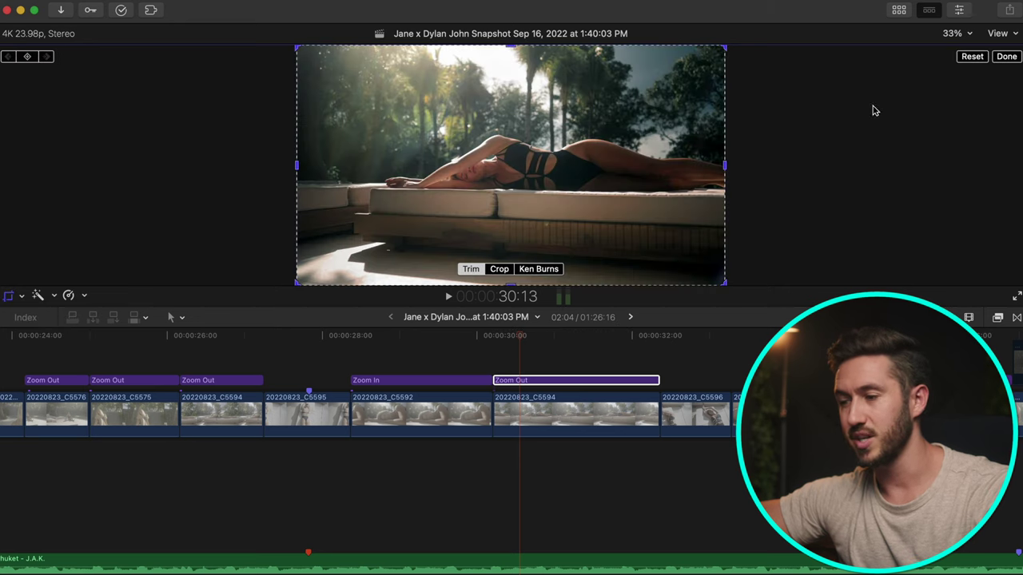
pyautogui.click(542, 372)
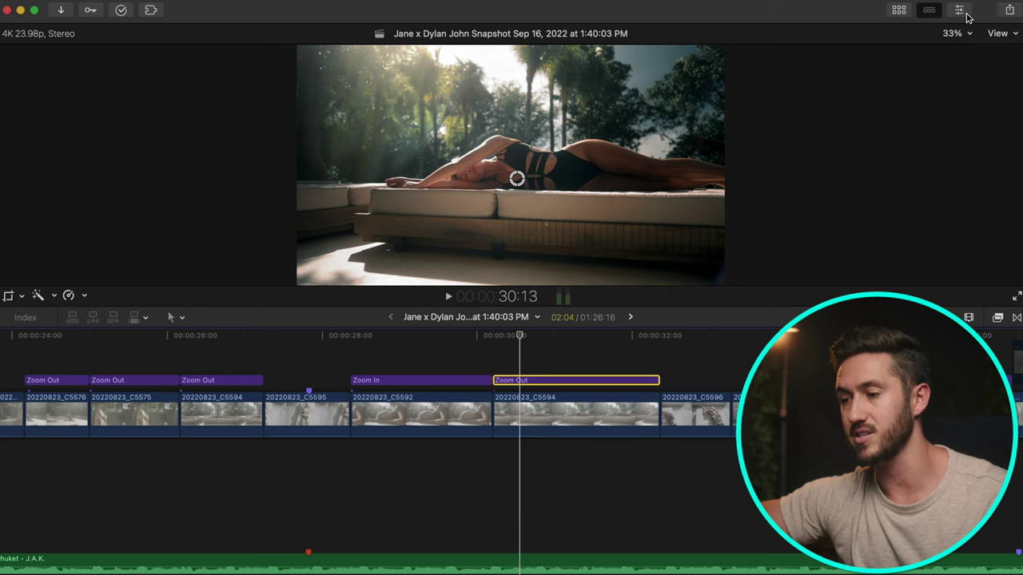
# Check the Zoom Out title's published parameters, including its strength, and play clip 20220823_C5594 again with the inspector hidden.
pyautogui.click(961, 11)
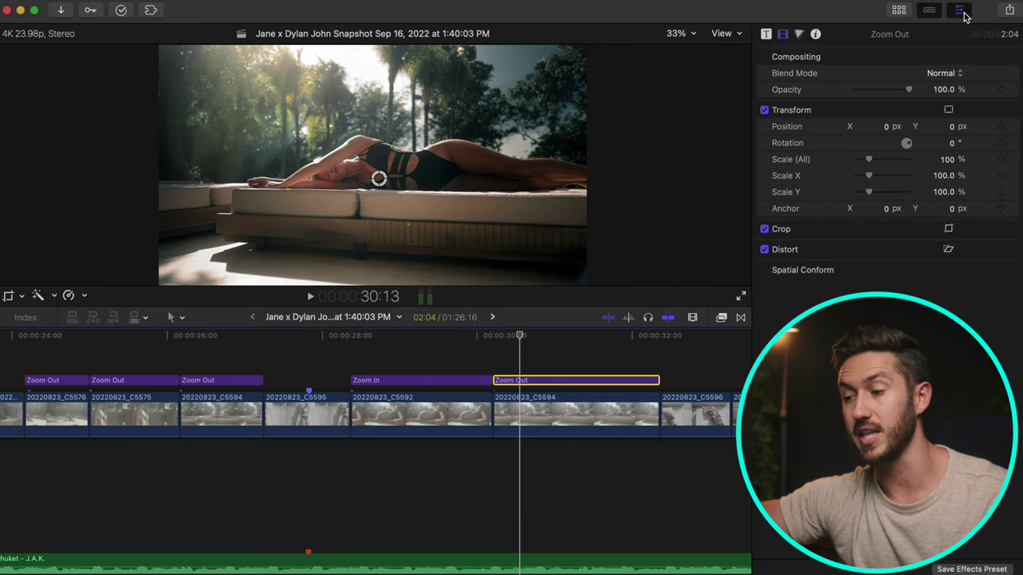
pyautogui.click(764, 34)
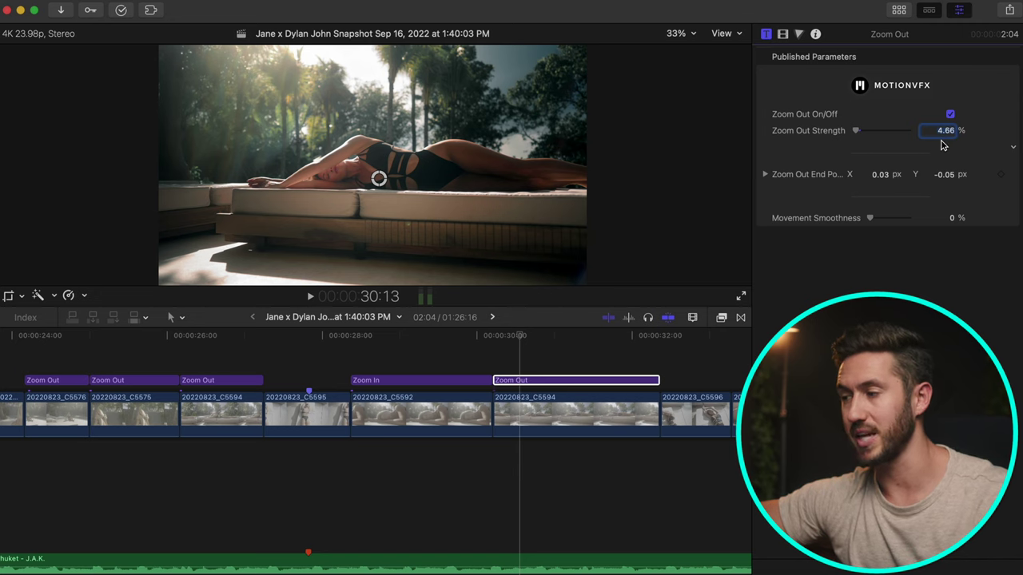
pyautogui.click(959, 9)
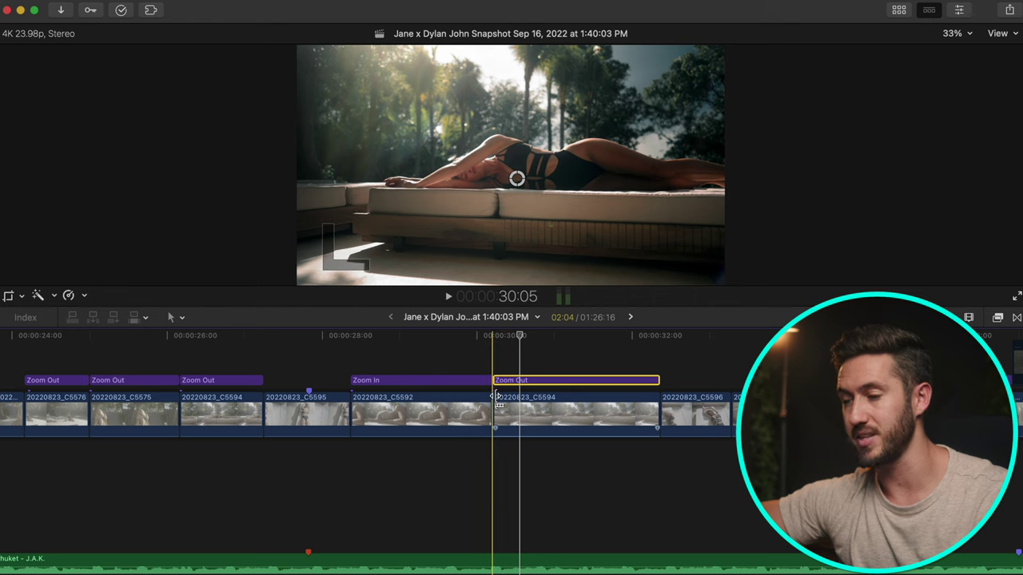
pyautogui.press('space')
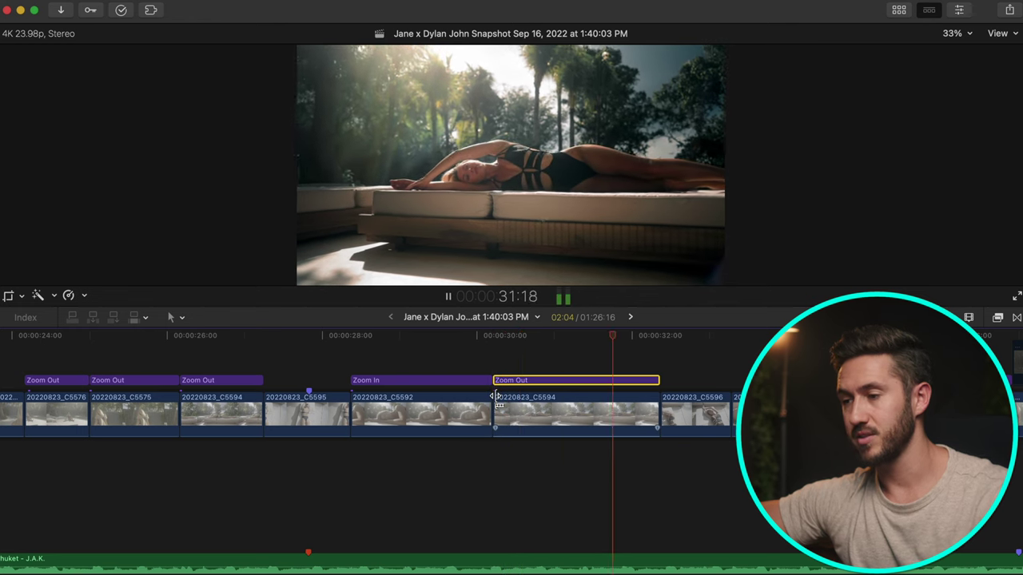
# Return to the start of clip 20220823_C5594 and replay its Zoom Out movement.
pyautogui.press('space')
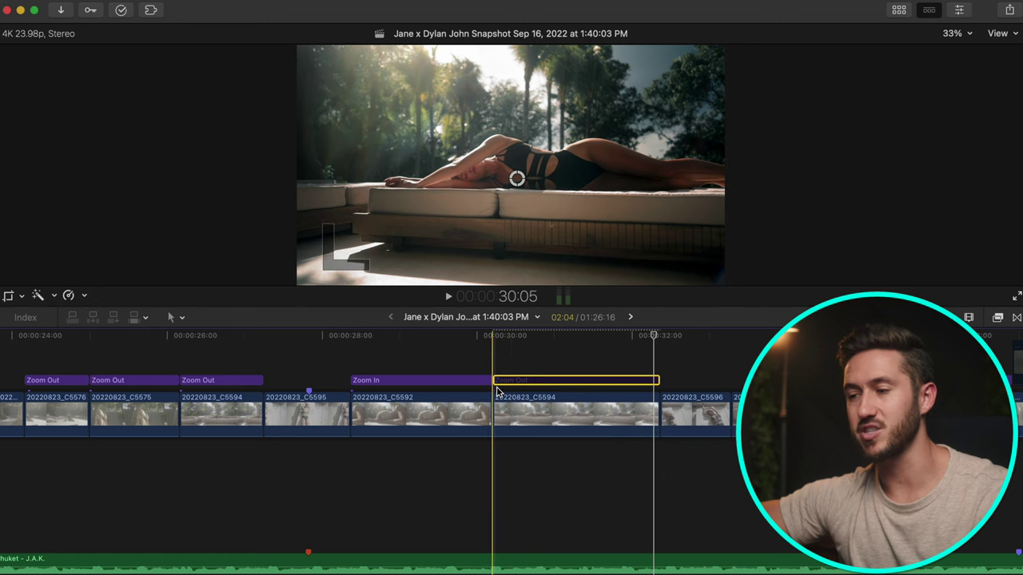
pyautogui.press('space')
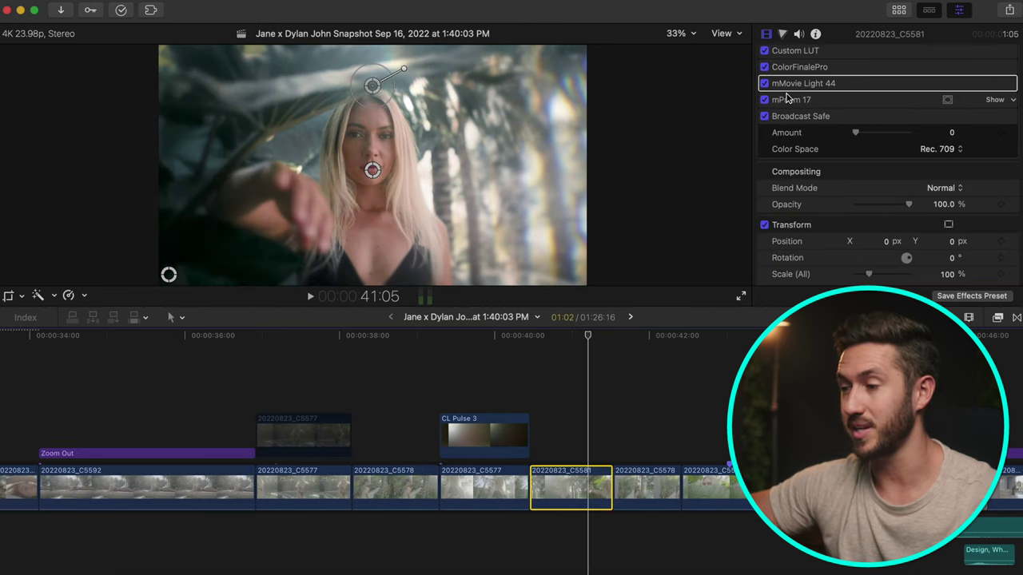
# Compare clip 20220823_C5581 with its mPrism 17 effect off and on again.
pyautogui.click(764, 100)
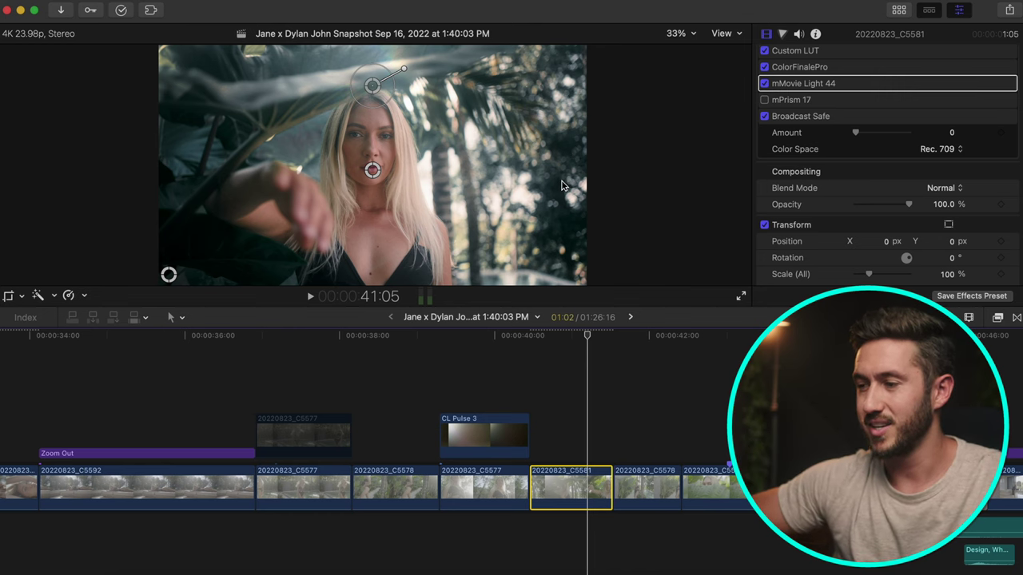
pyautogui.click(765, 99)
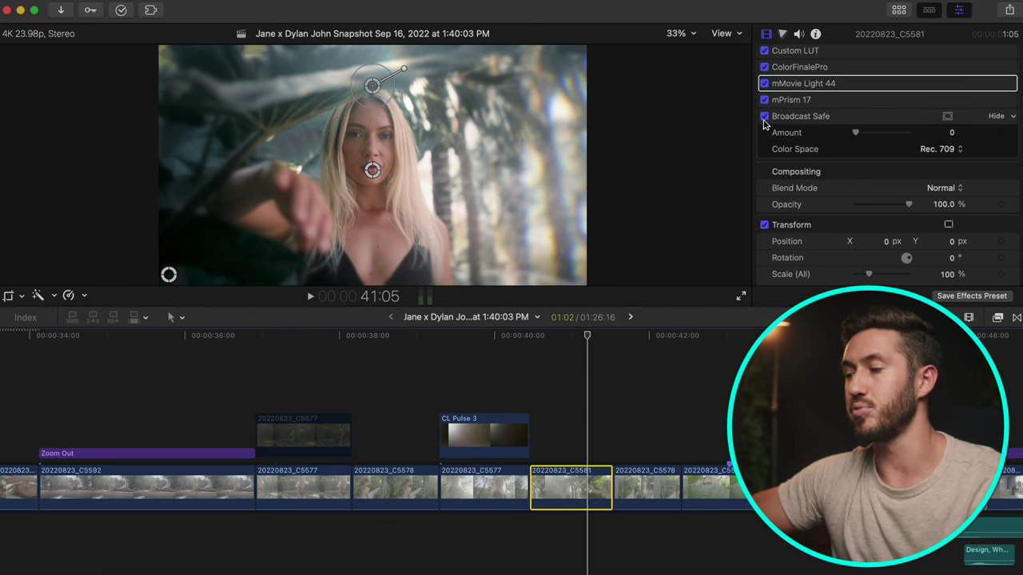
# Select the clip's Broadcast Safe effect and search all installed video and audio effects for "broad".
pyautogui.click(791, 117)
pyautogui.click(998, 318)
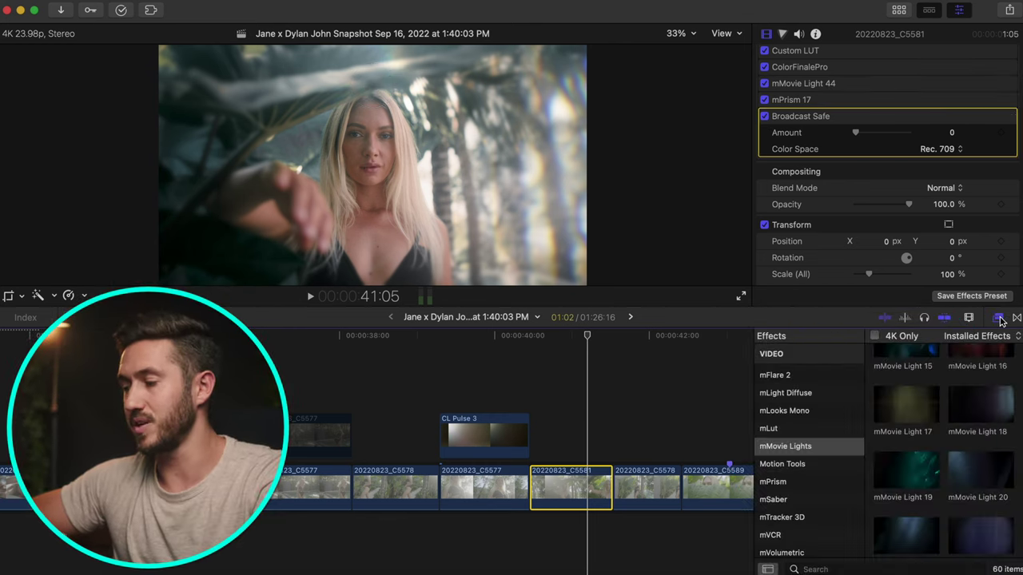
pyautogui.scroll(10, 834, 361)
pyautogui.click(803, 353)
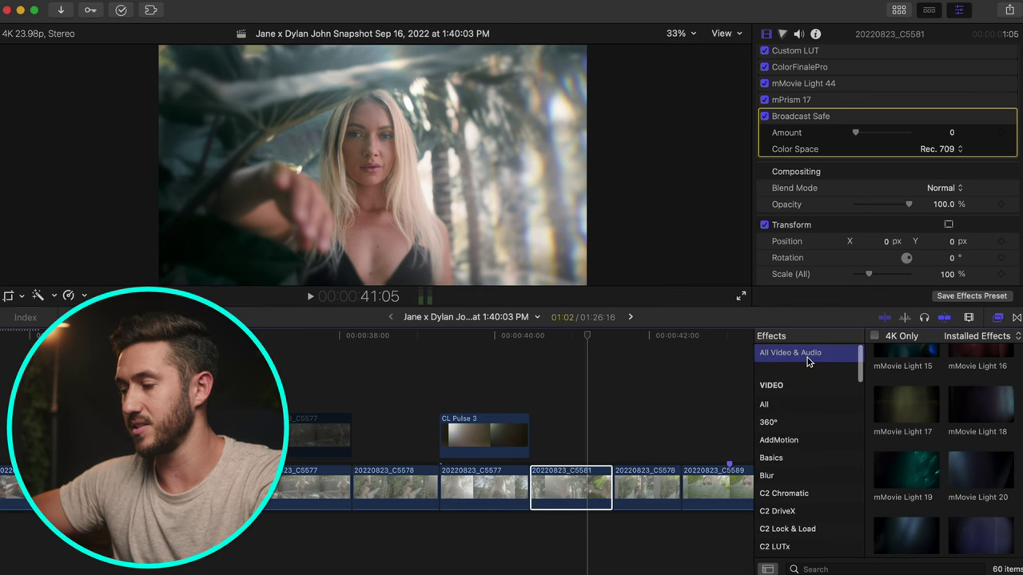
pyautogui.click(815, 569)
pyautogui.write('broad')
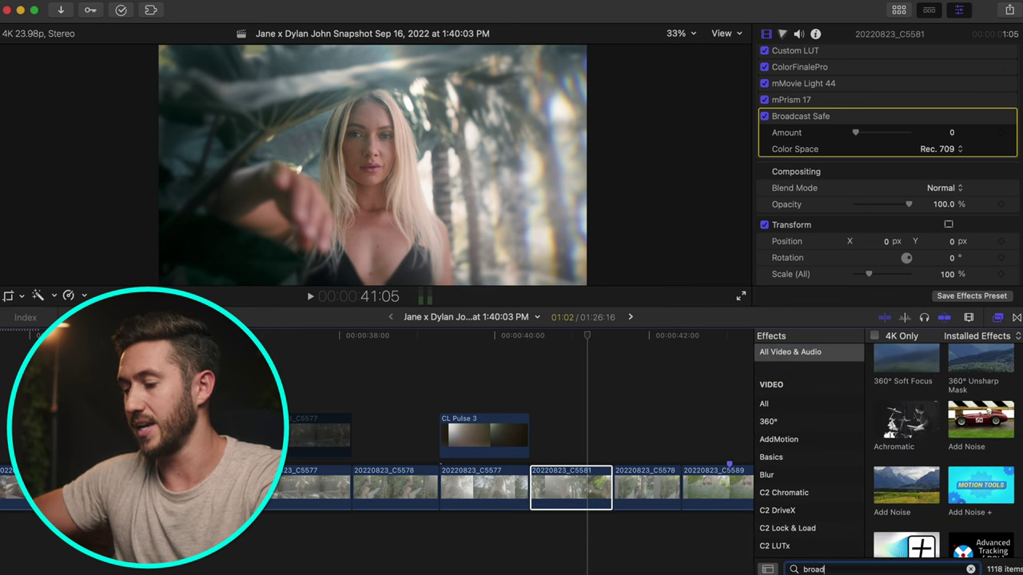
# With Broadcast Safe off and the luma waveform shown, add a Color Wheels correction to clip 20220823_C5581 and raise its highlights.
pyautogui.click(760, 118)
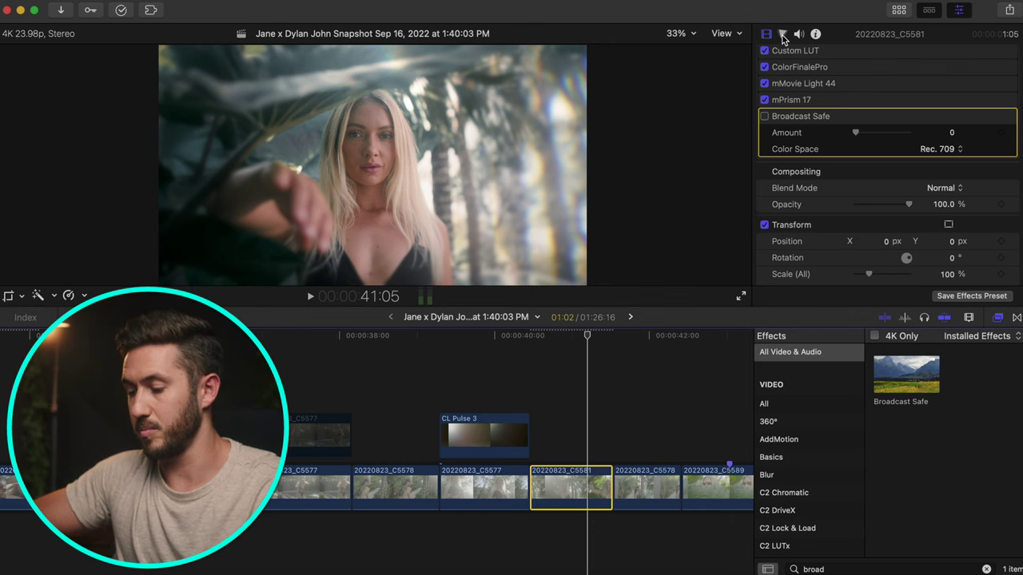
pyautogui.press('super+7')
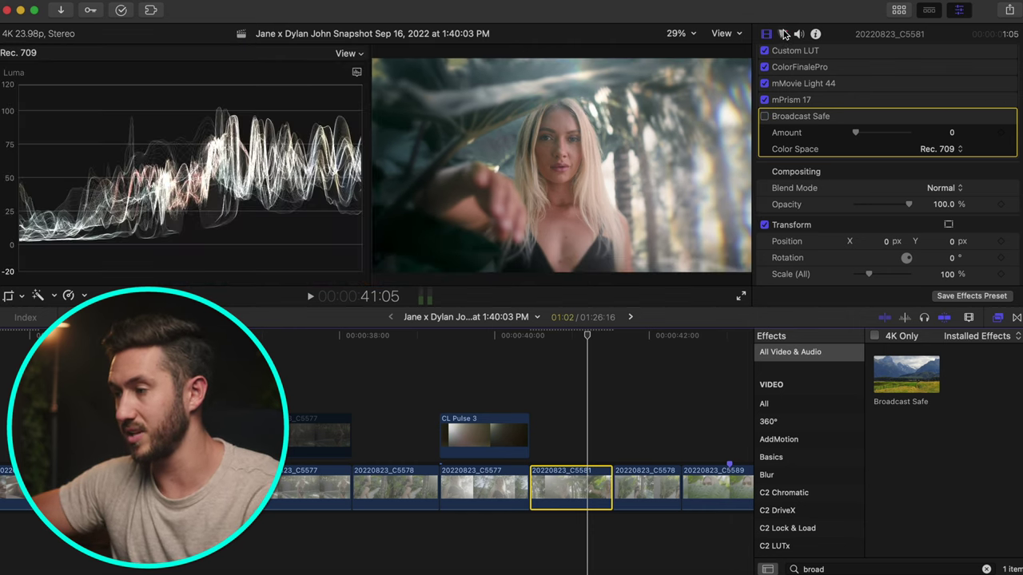
pyautogui.click(783, 34)
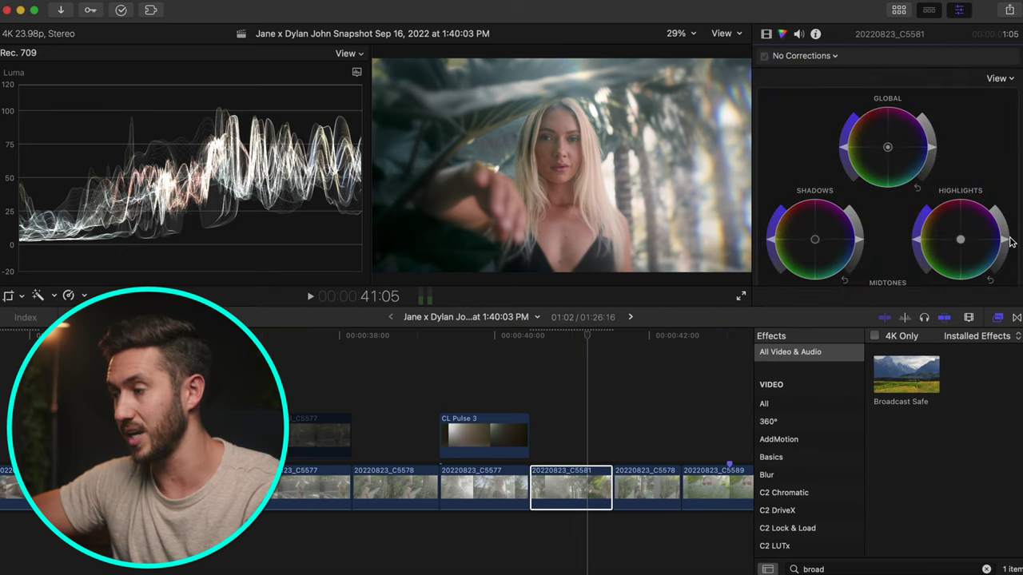
pyautogui.click(797, 58)
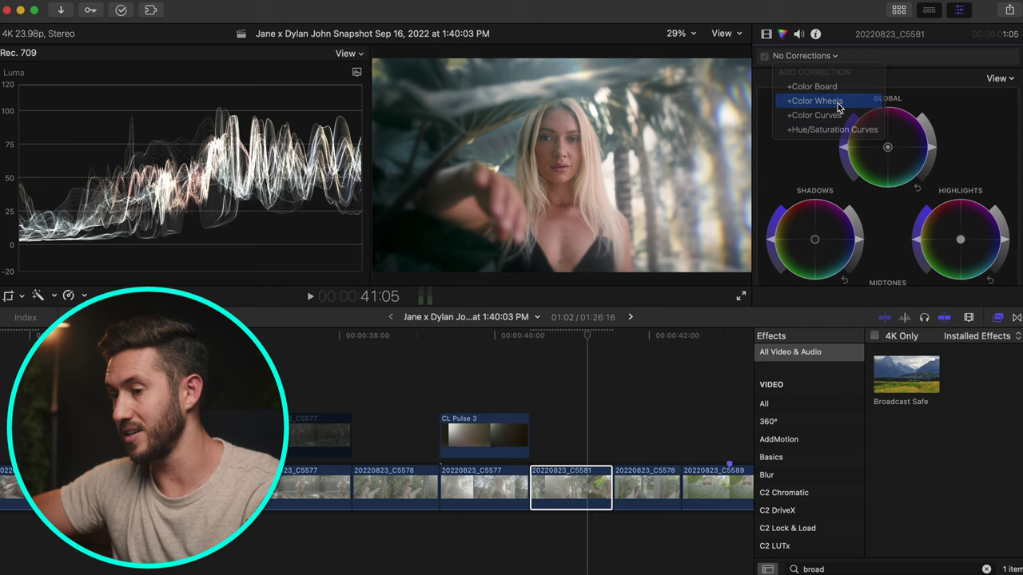
pyautogui.click(804, 97)
pyautogui.moveTo(1005, 243); pyautogui.dragTo(1000, 227)
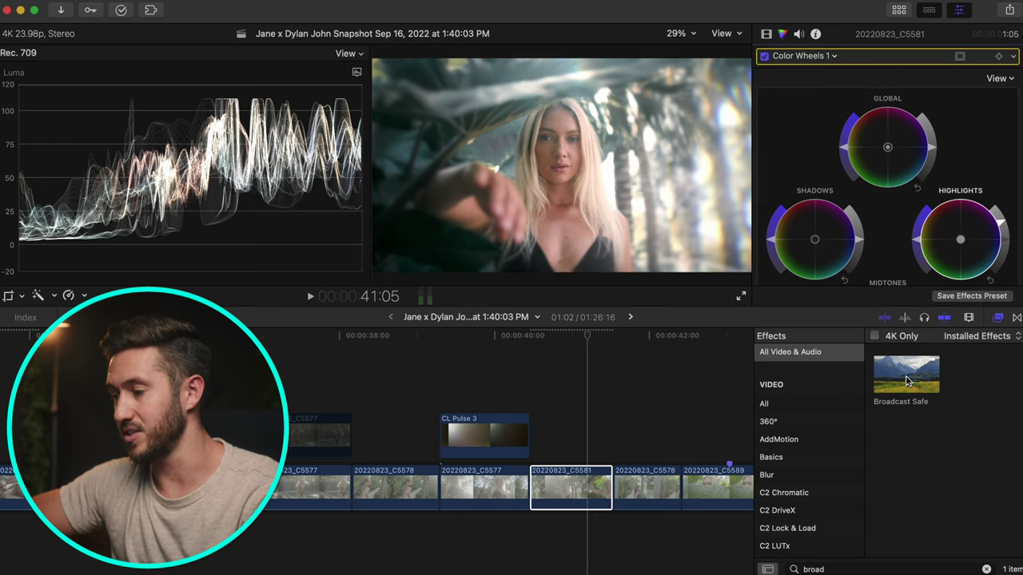
pyautogui.click(766, 35)
pyautogui.moveTo(772, 148); pyautogui.dragTo(796, 199)
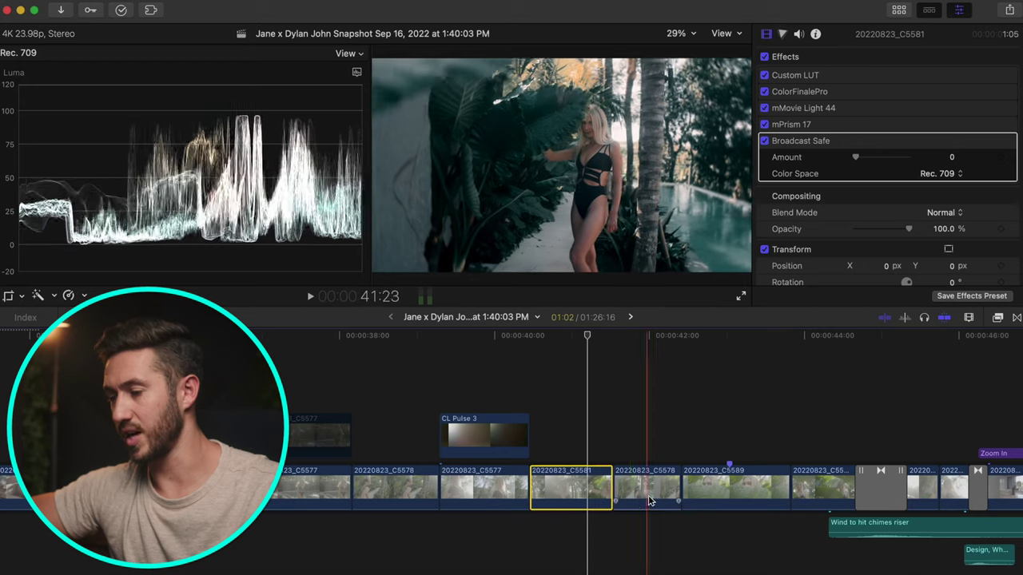
# View clip 20220823_C5578 at about 42:03 with the video scopes and only its Color Wheels 1 correction enabled.
pyautogui.click(647, 480)
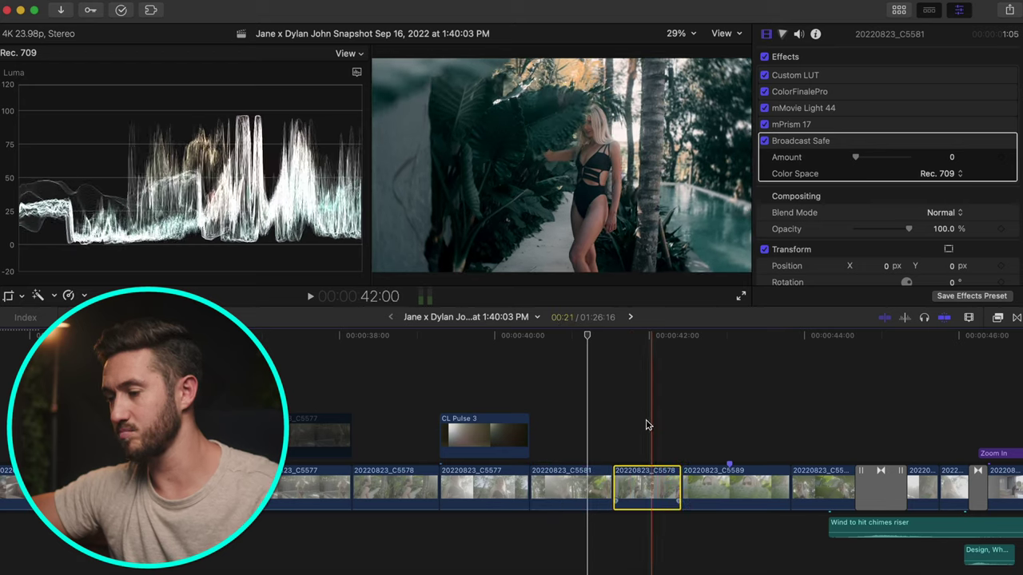
pyautogui.click(655, 336)
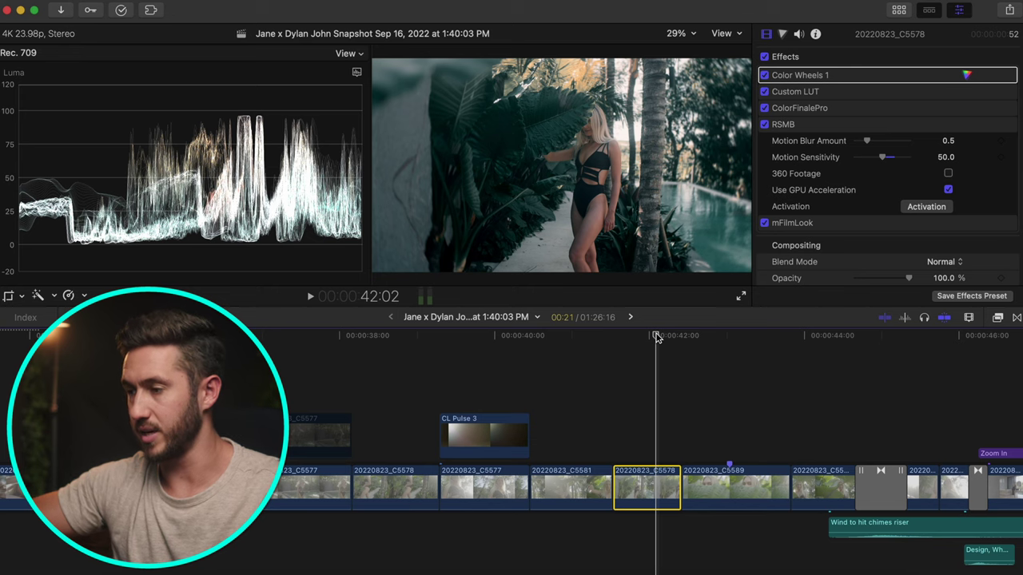
pyautogui.press('super+7')
pyautogui.press('super+1')
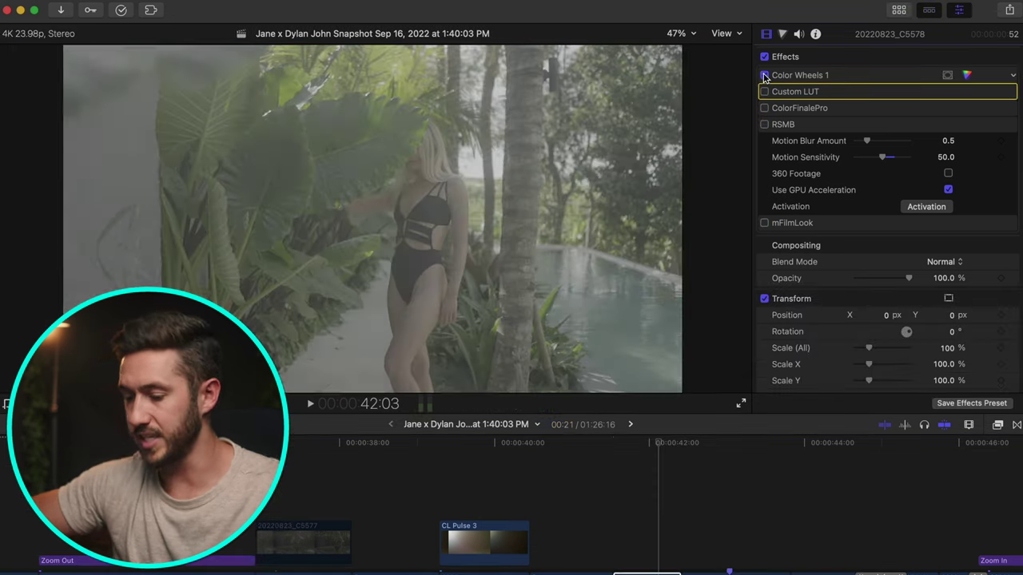
pyautogui.press('super+7')
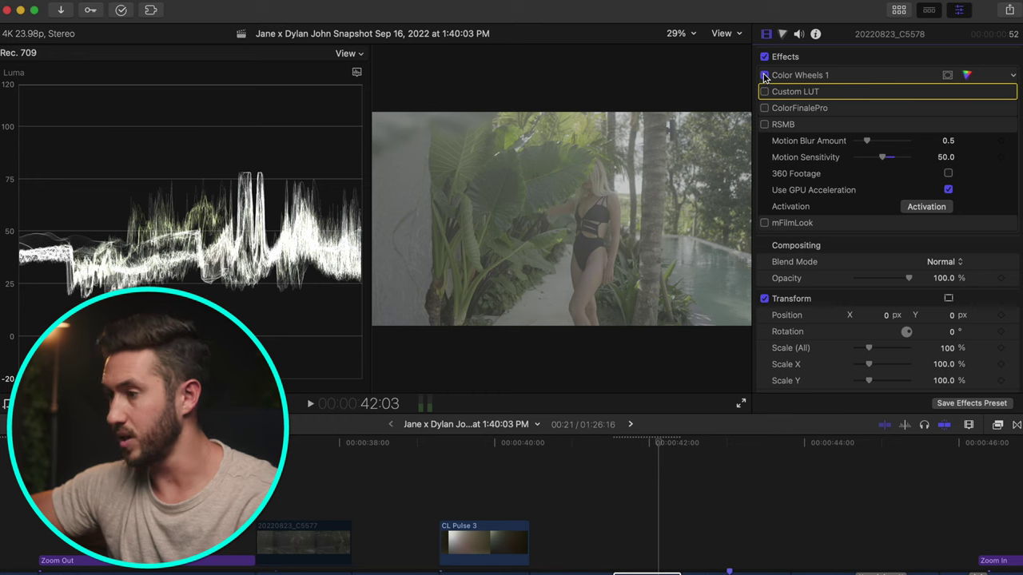
# Compare the image and waveform with Color Wheels 1 off and on, leaving the correction off.
pyautogui.click(764, 76)
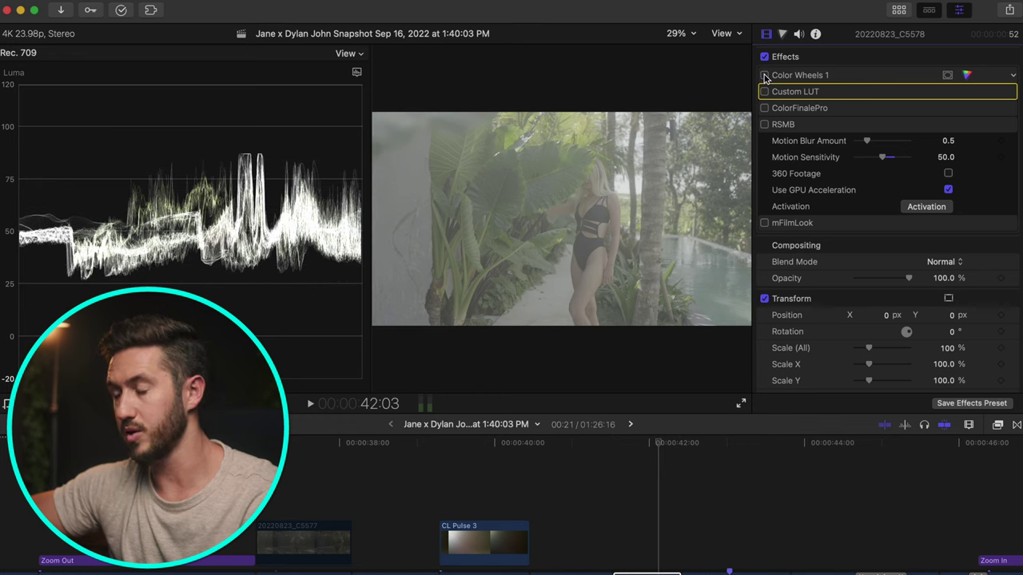
pyautogui.click(764, 75)
pyautogui.click(764, 75)
# Examine the Custom LUT settings and turn on the Bali Beach LUT together with the Color Wheels 1 correction.
pyautogui.click(988, 92)
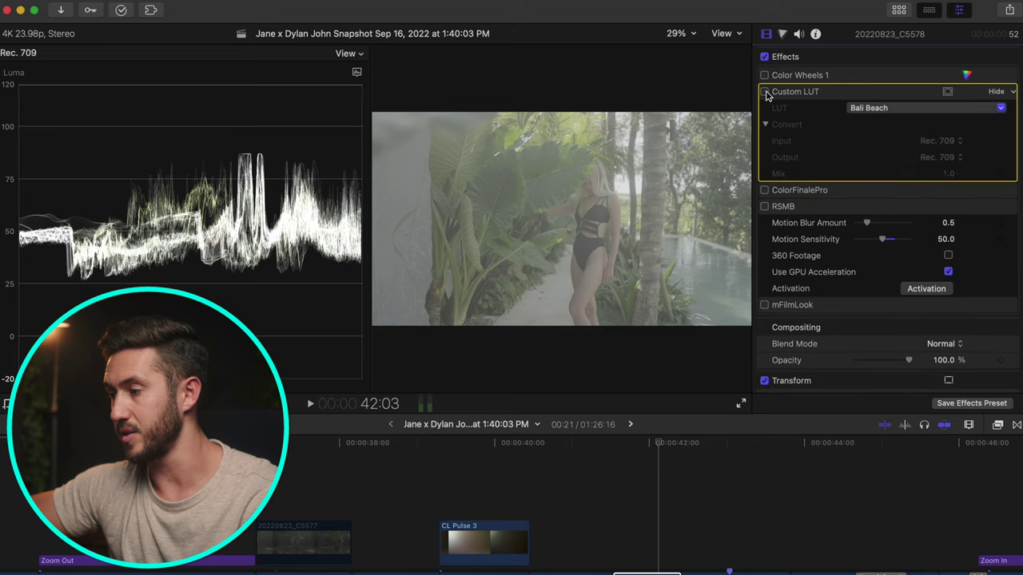
pyautogui.click(764, 91)
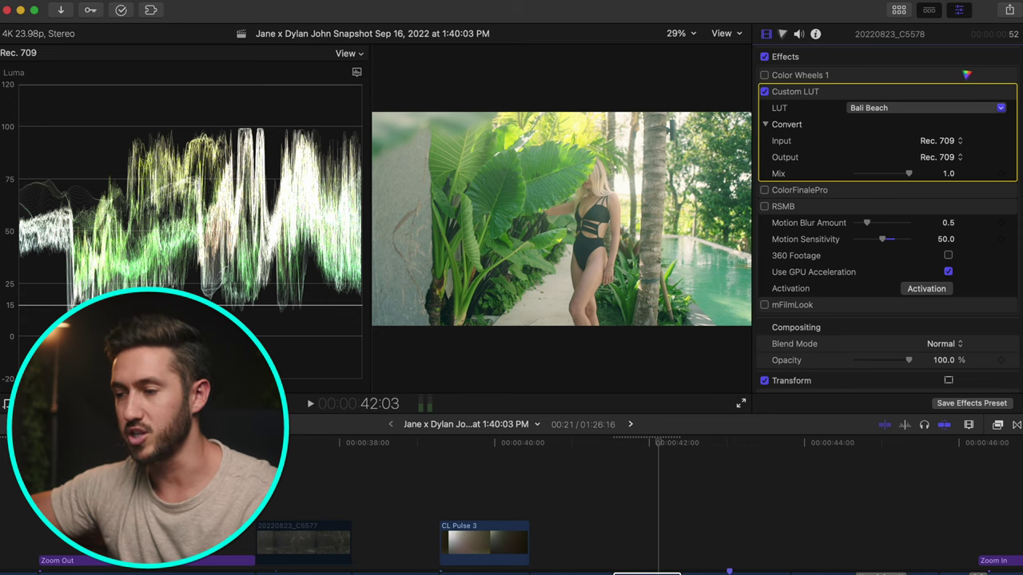
pyautogui.click(763, 75)
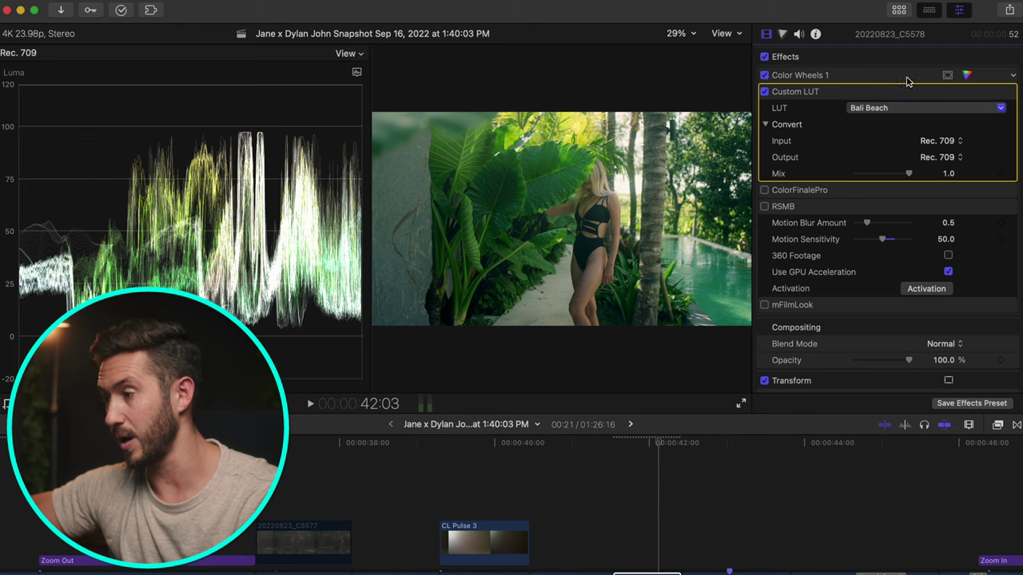
pyautogui.moveTo(867, 76)
pyautogui.mouseDown()
pyautogui.moveTo(863, 186)
pyautogui.moveTo(857, 77)
pyautogui.mouseUp()
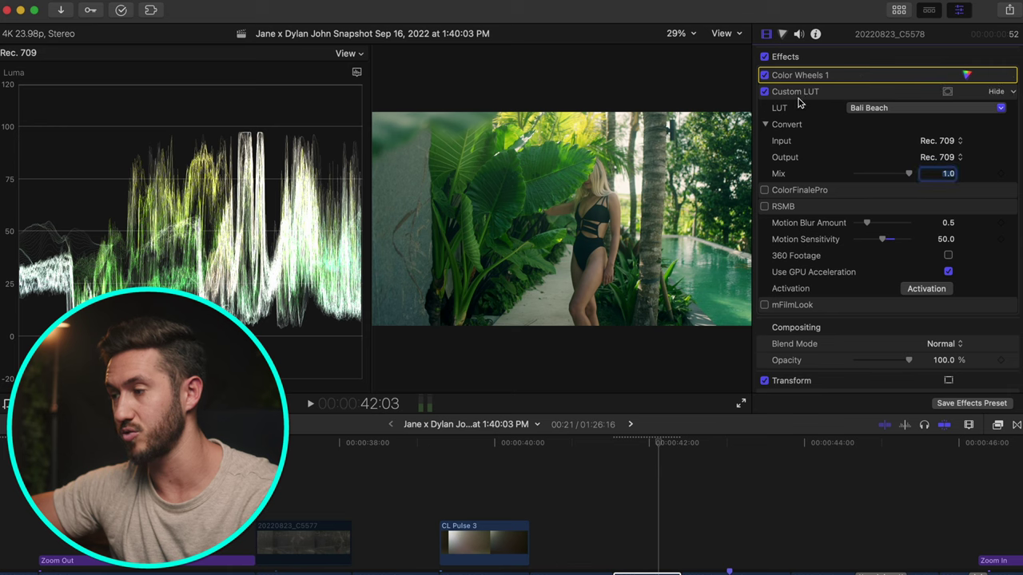
pyautogui.click(996, 91)
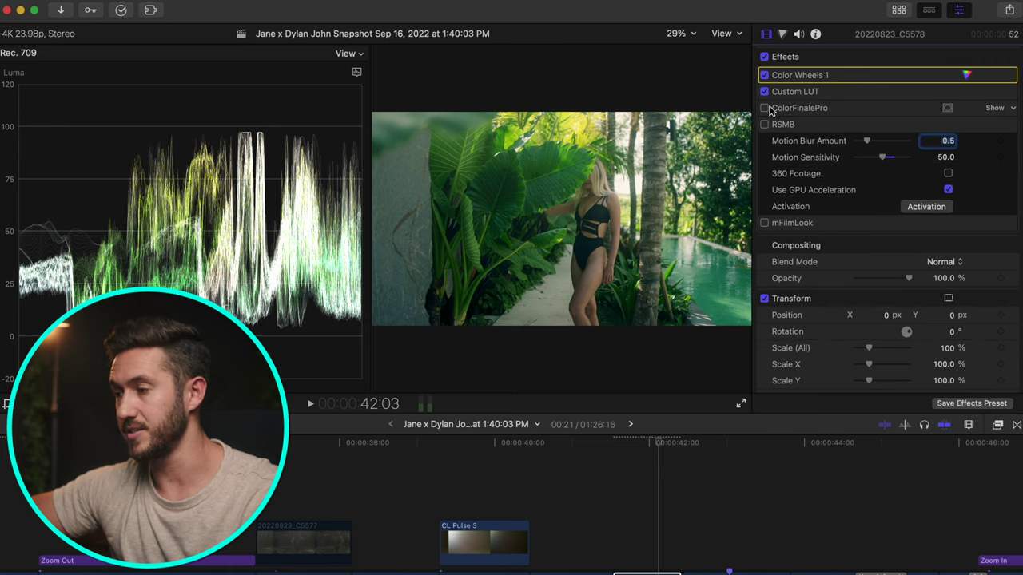
# Expand the ColorFinalePro settings, briefly switch the effect on and off, and open its layers for editing.
pyautogui.click(994, 108)
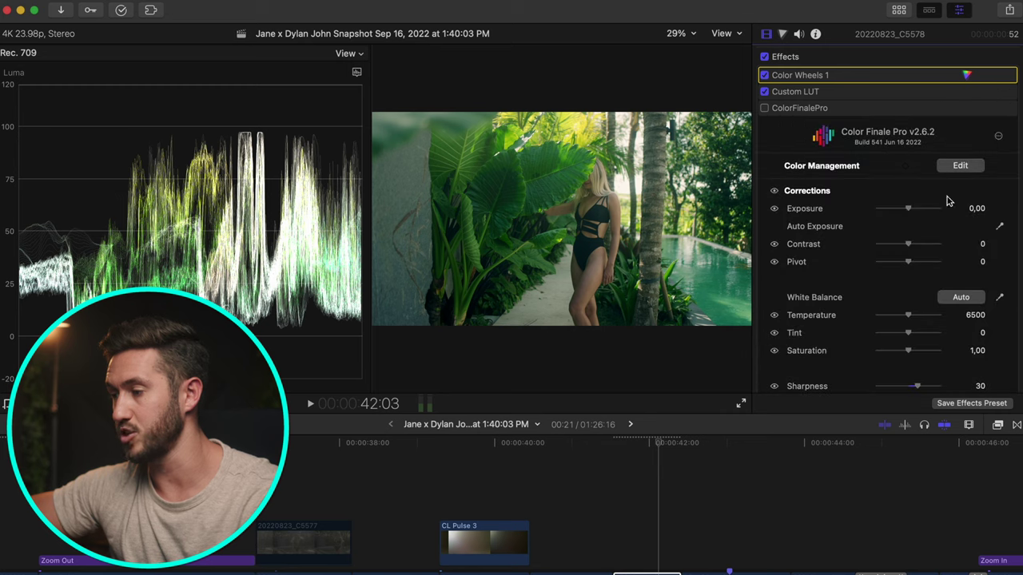
pyautogui.click(764, 108)
pyautogui.click(764, 108)
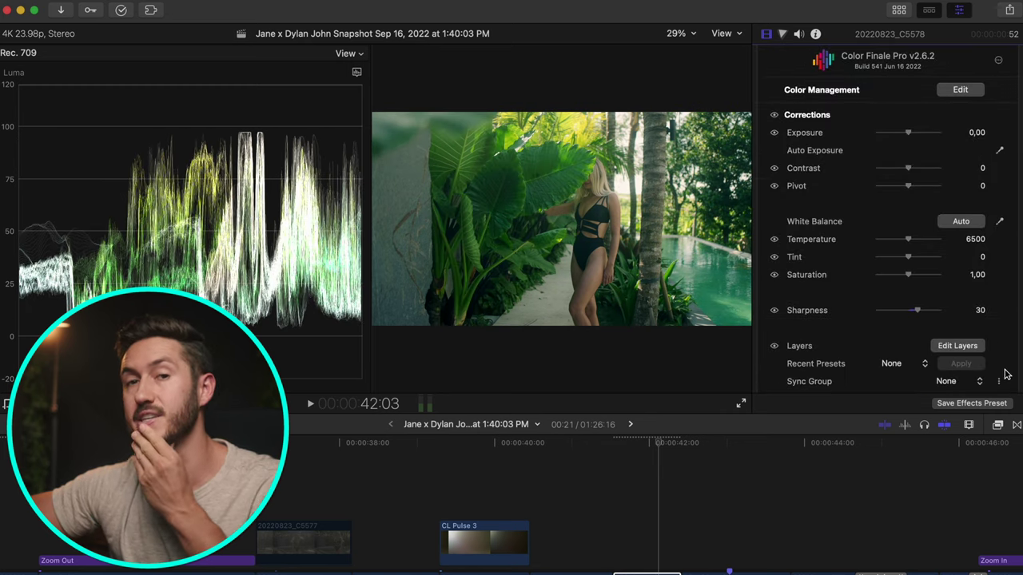
pyautogui.click(963, 349)
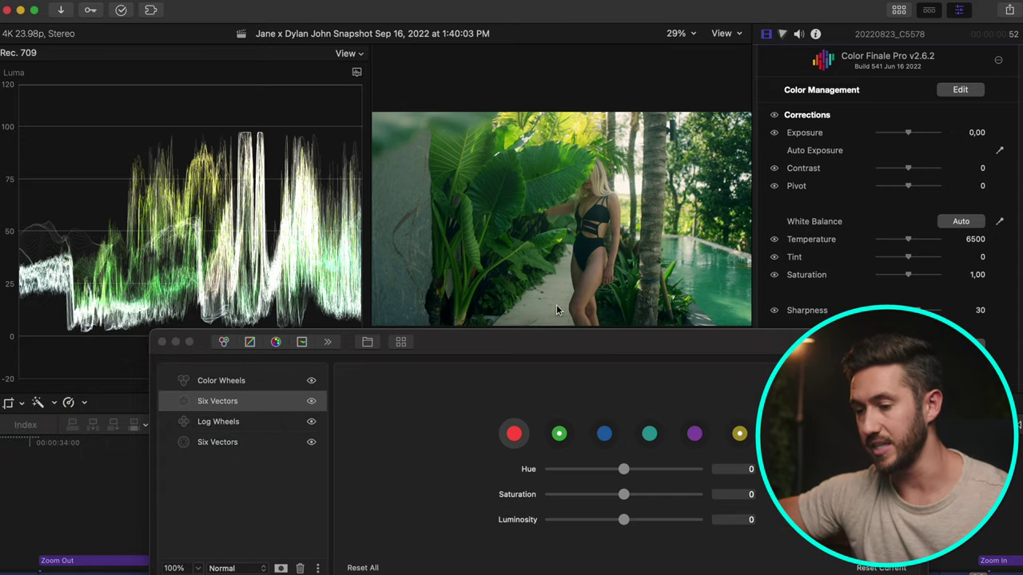
# Select the lowest Six Vectors layer, hide the other three Color Finale layers, and turn on ColorFinalePro.
pyautogui.click(254, 445)
pyautogui.click(244, 448)
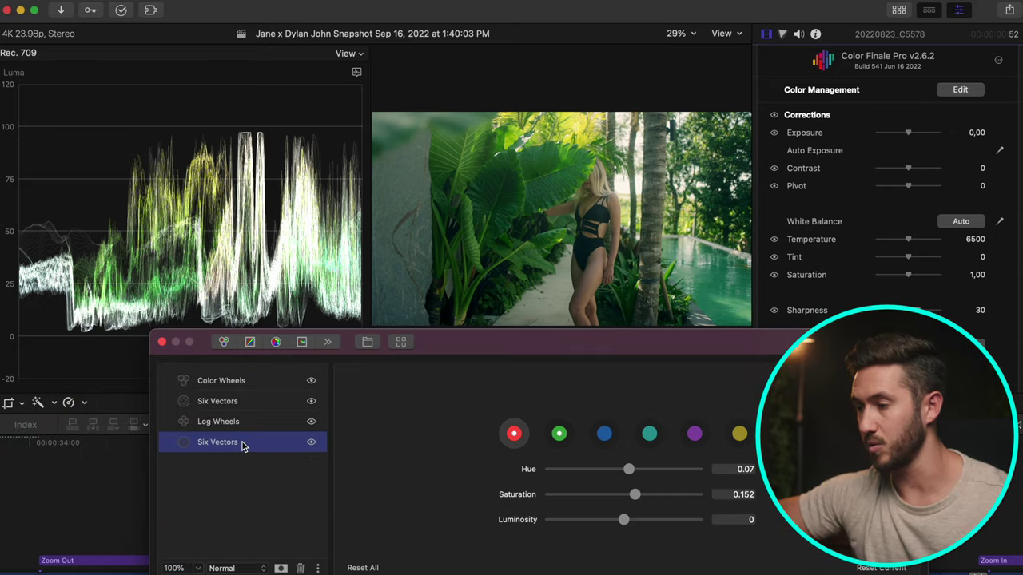
pyautogui.moveTo(482, 343); pyautogui.dragTo(450, 348)
pyautogui.click(277, 427)
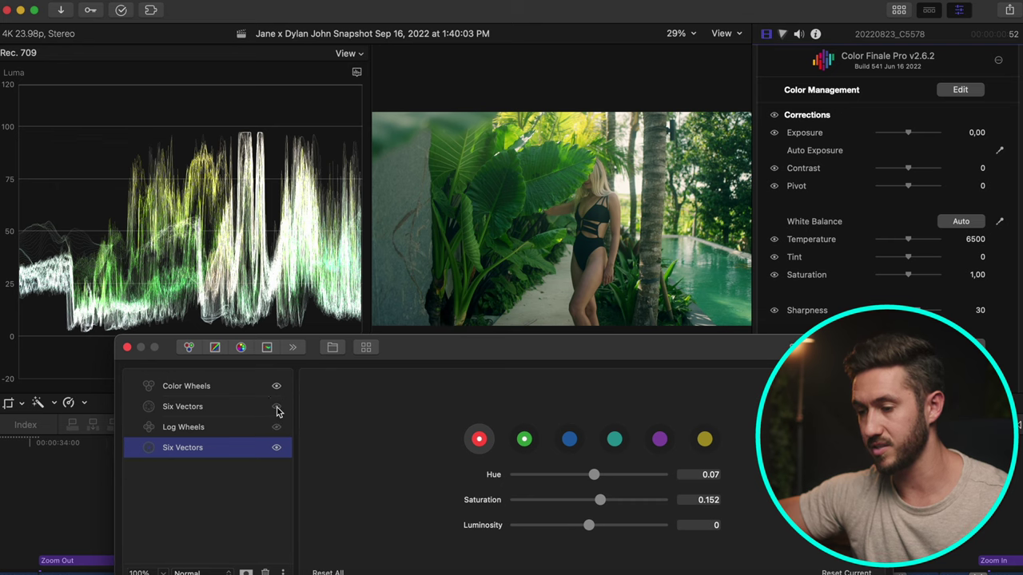
pyautogui.scroll(3, 770, 100)
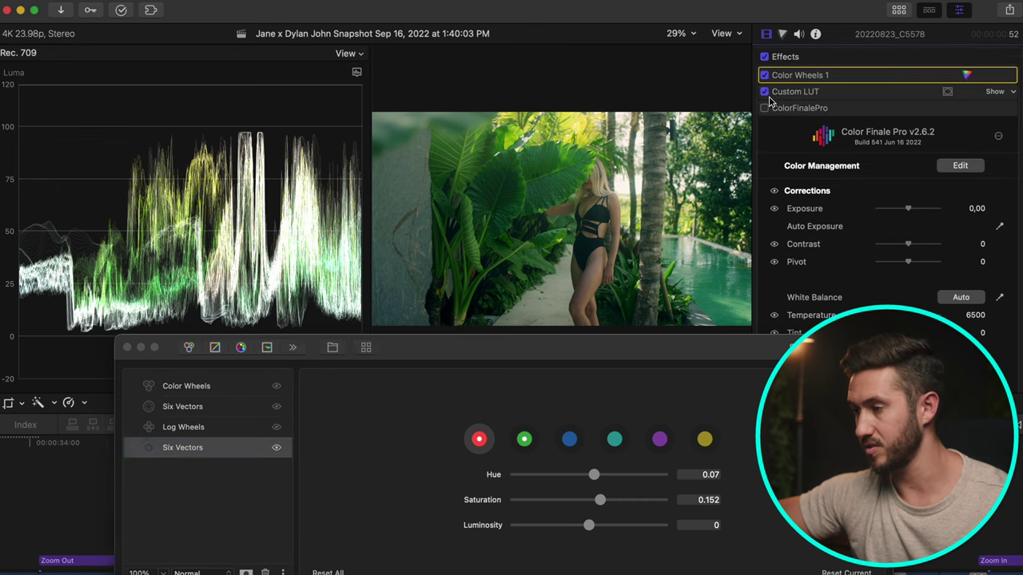
pyautogui.scroll(-10, 776, 120)
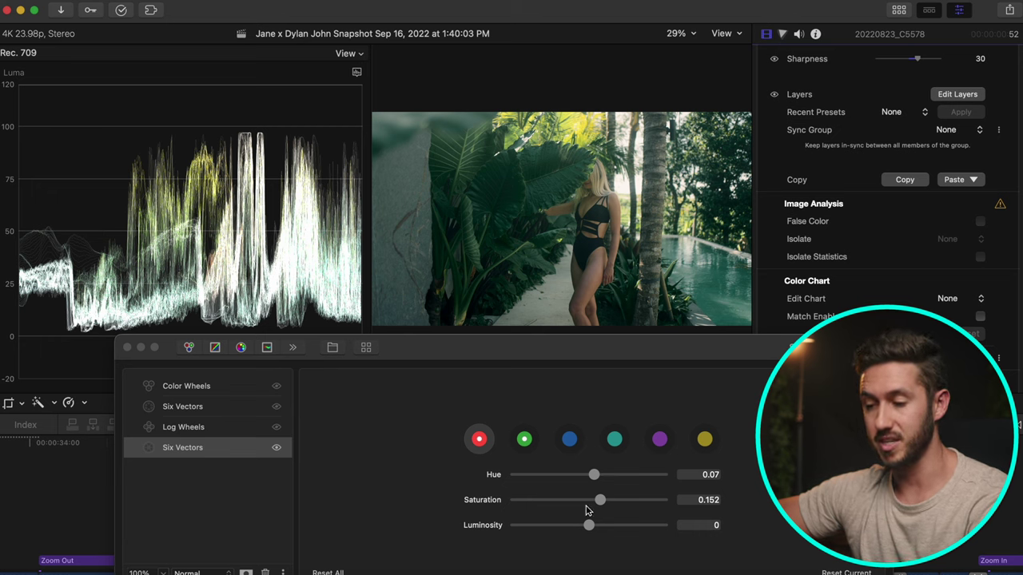
# Try a higher Hue for the red vector in the Six Vectors layer, and undo the change.
pyautogui.click(412, 462)
pyautogui.moveTo(598, 474); pyautogui.dragTo(629, 475)
pyautogui.press('super+z')
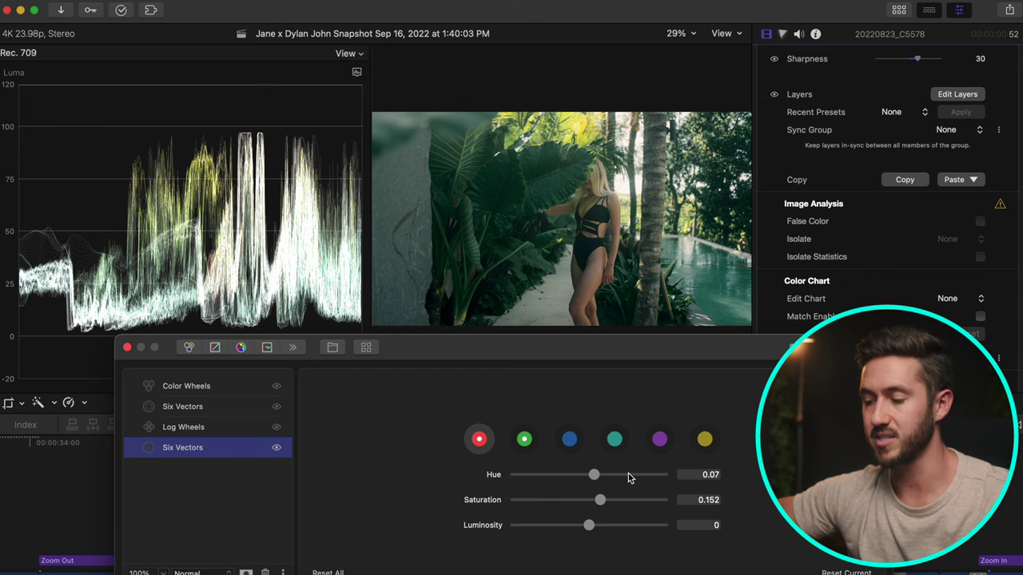
# Reset the green vector in the Six Vectors layer and shift its Hue to about -0.56.
pyautogui.click(524, 440)
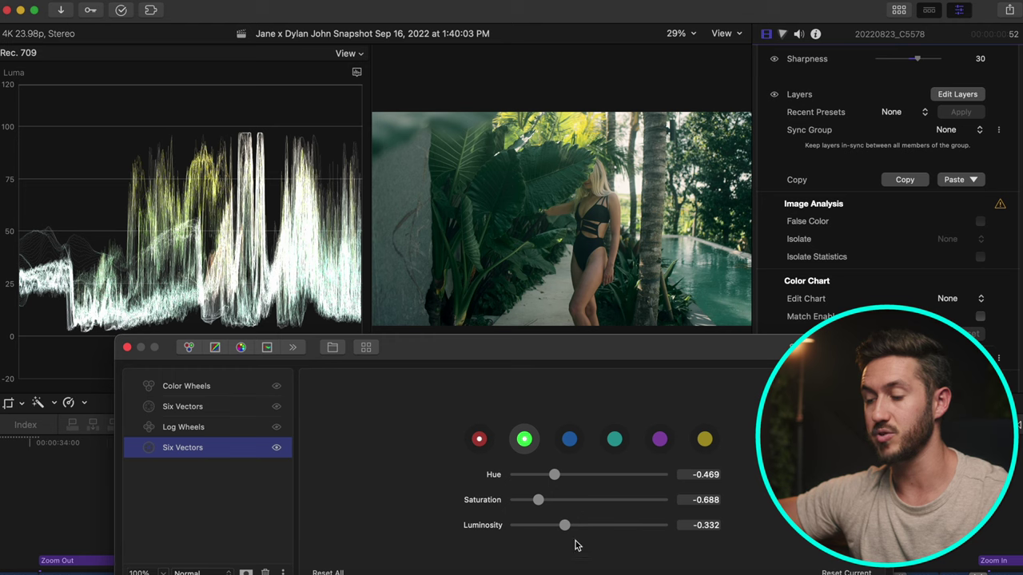
pyautogui.click(832, 572)
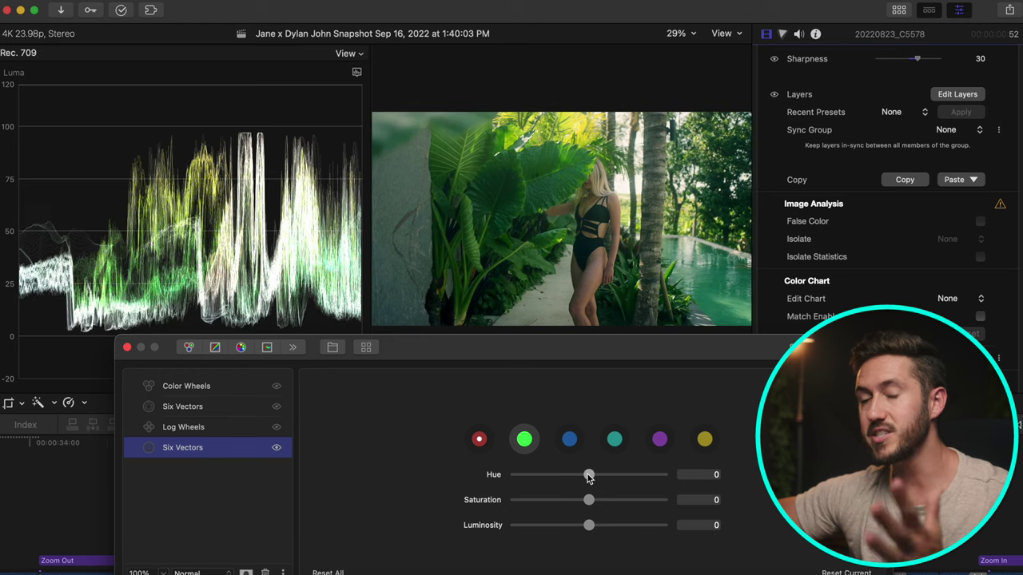
pyautogui.moveTo(589, 477); pyautogui.dragTo(553, 482)
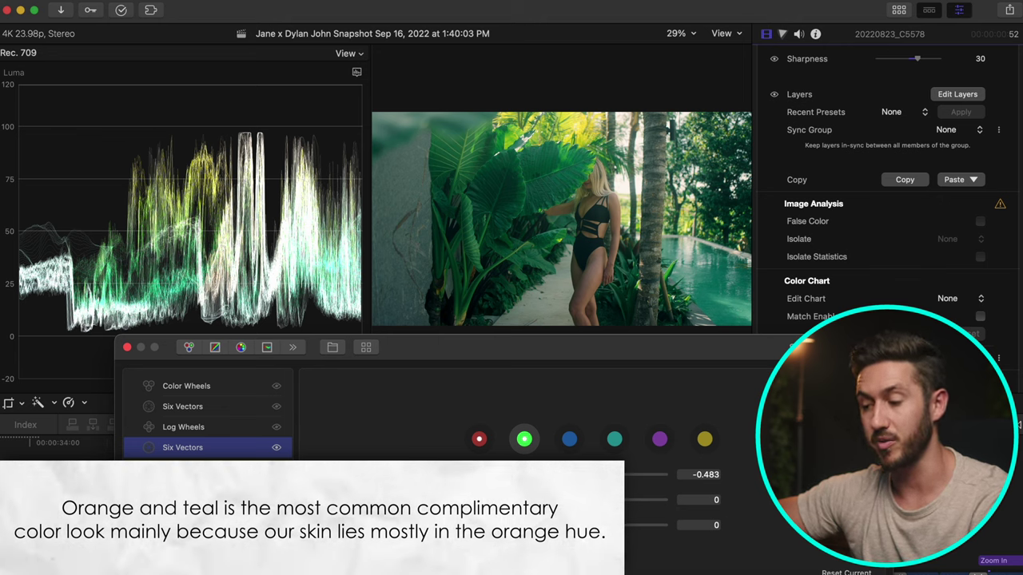
pyautogui.moveTo(550, 474)
pyautogui.mouseDown()
pyautogui.moveTo(537, 478)
pyautogui.moveTo(547, 480)
pyautogui.mouseUp()
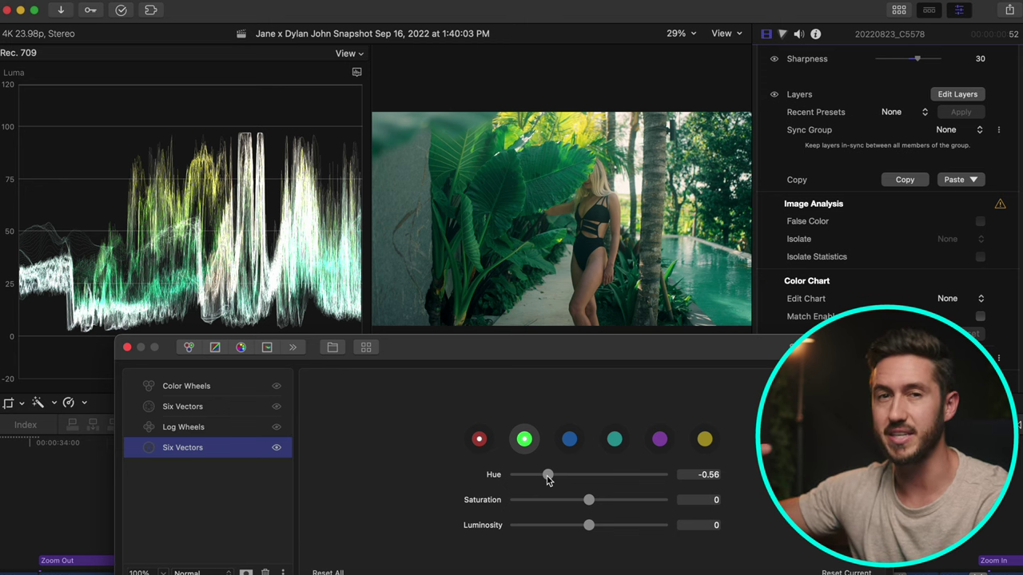
# Lower the green vector's Saturation to about -0.715 and its Luminosity to about -0.258 in the lowest Six Vectors layer.
pyautogui.moveTo(589, 501); pyautogui.dragTo(528, 501)
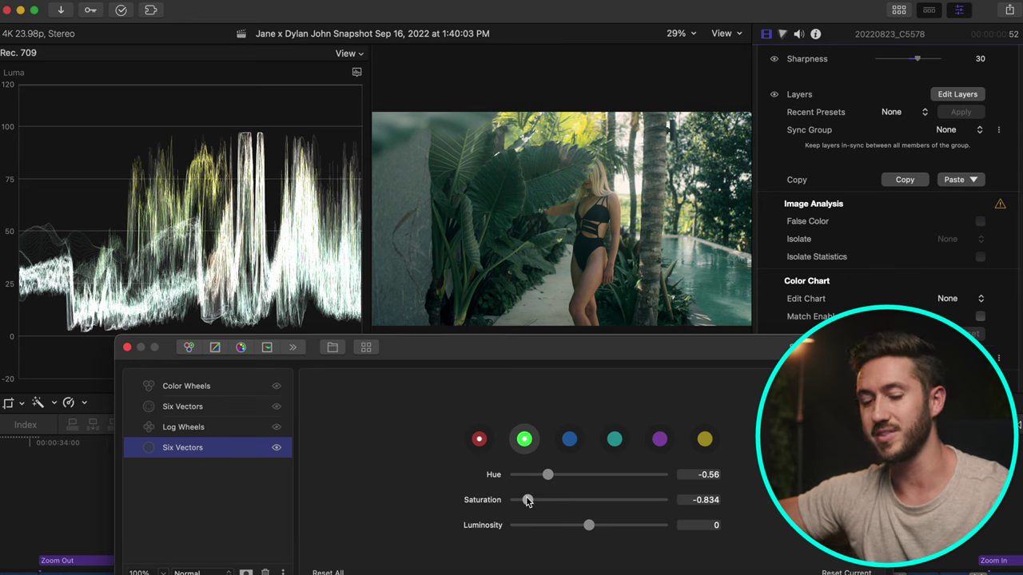
pyautogui.moveTo(528, 500); pyautogui.dragTo(536, 501)
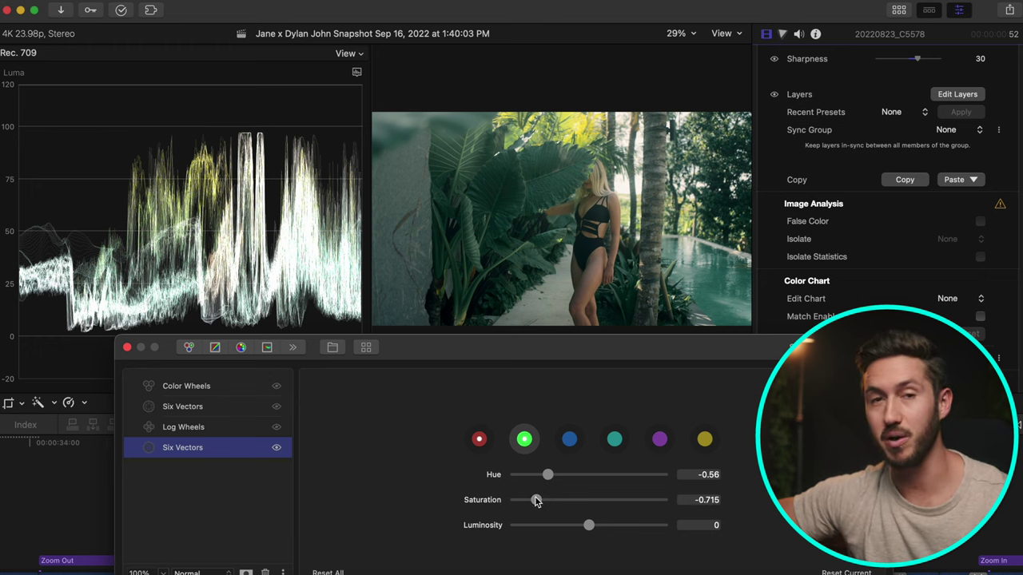
pyautogui.moveTo(588, 525); pyautogui.dragTo(571, 536)
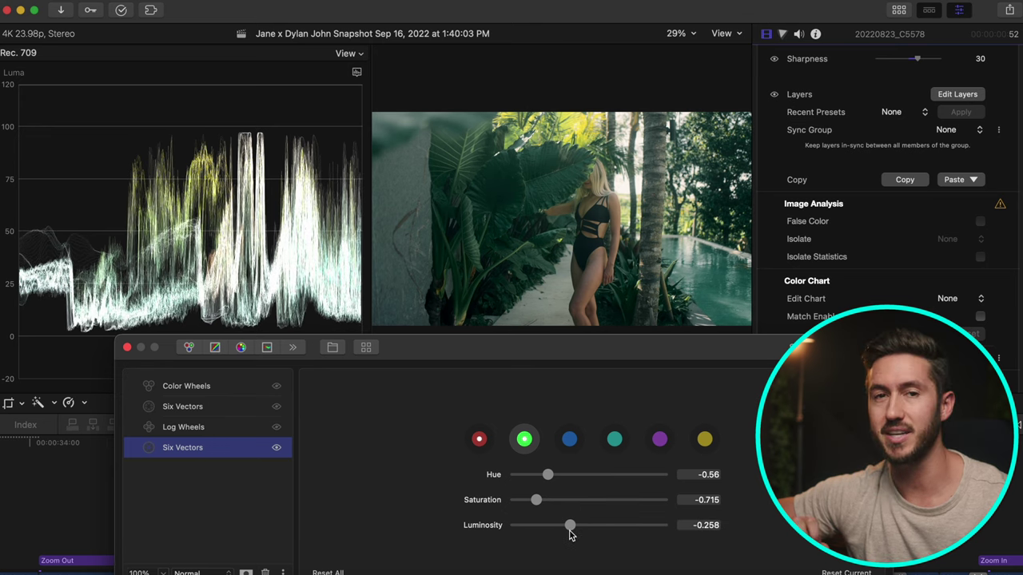
# Turn on the Log Wheels layer, compare the image with and without it, and try slightly darker Highlights.
pyautogui.click(276, 429)
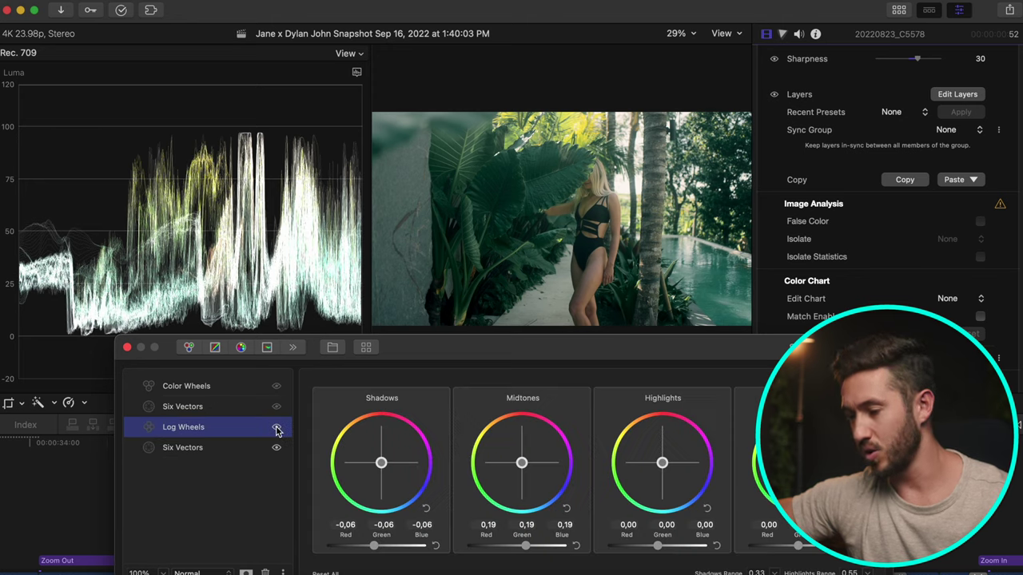
pyautogui.click(275, 429)
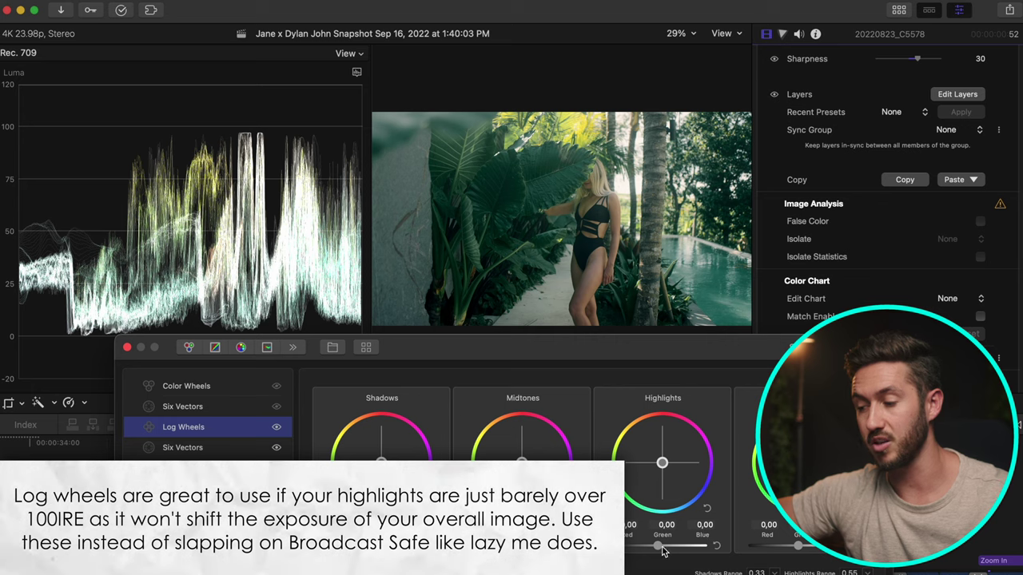
pyautogui.moveTo(658, 545); pyautogui.dragTo(654, 550)
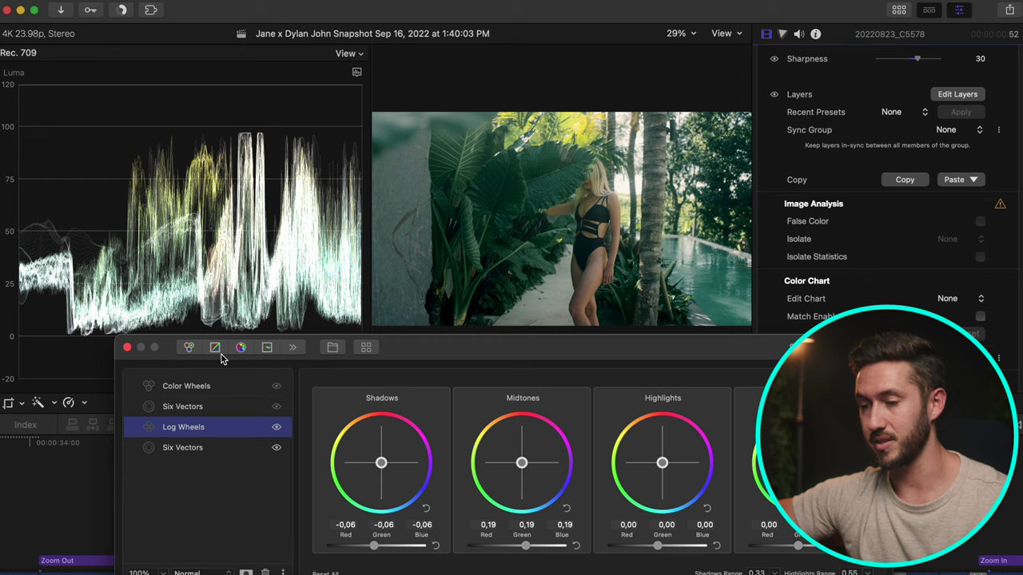
pyautogui.click(245, 409)
pyautogui.click(236, 427)
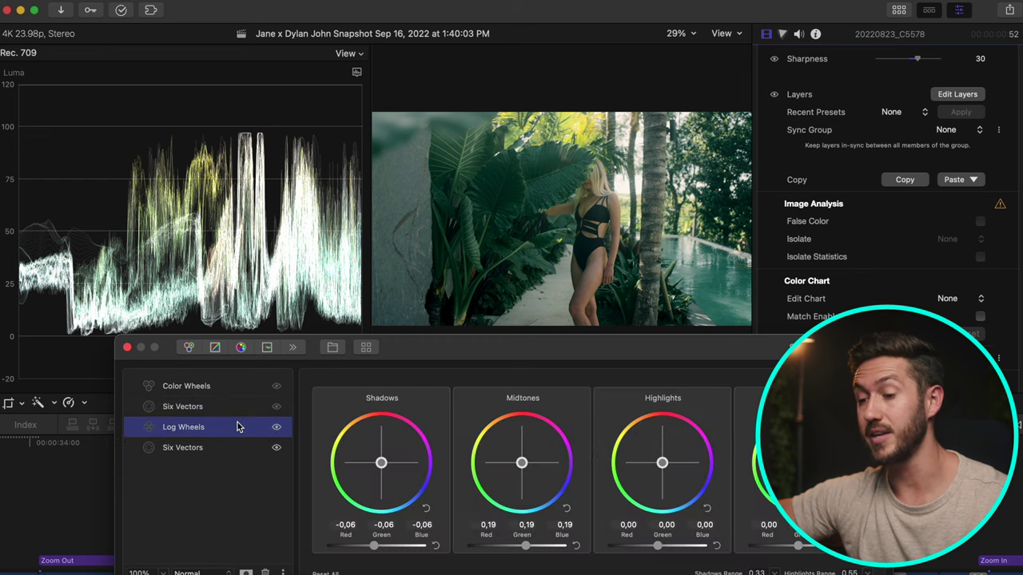
# Select the upper Six Vectors layer, compare the image with it off and on, and leave it on.
pyautogui.click(268, 408)
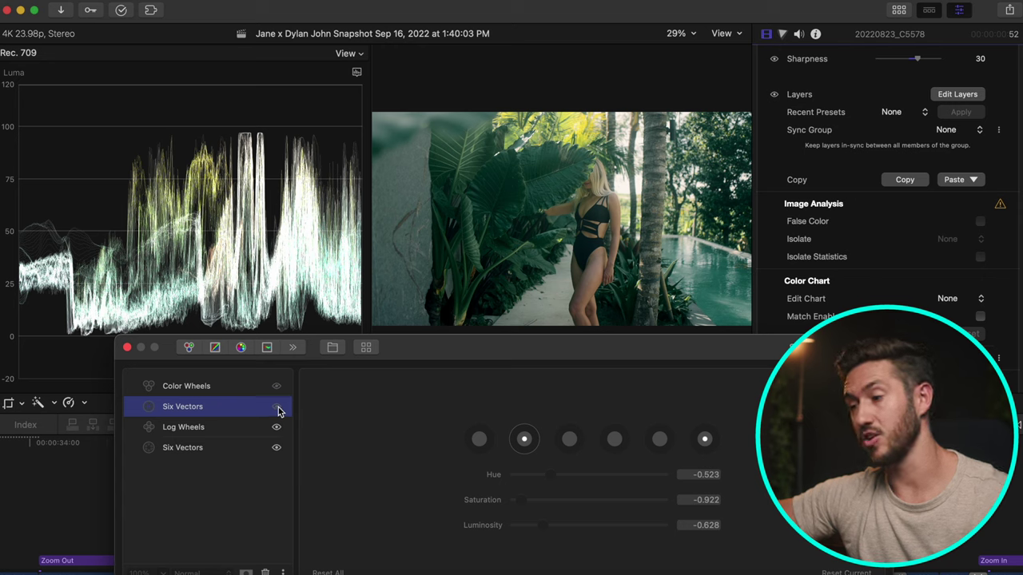
pyautogui.click(277, 409)
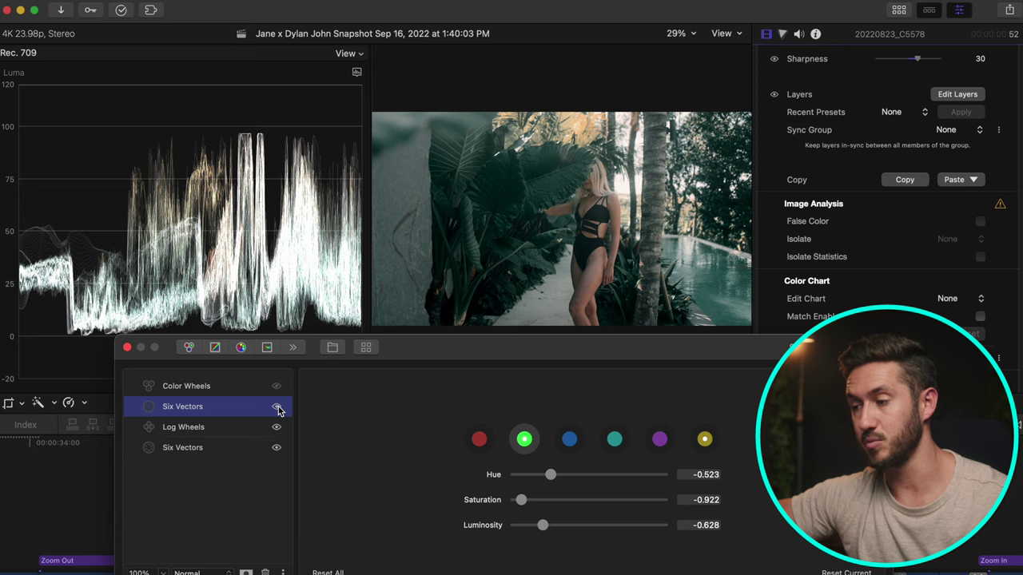
pyautogui.click(277, 409)
pyautogui.click(277, 408)
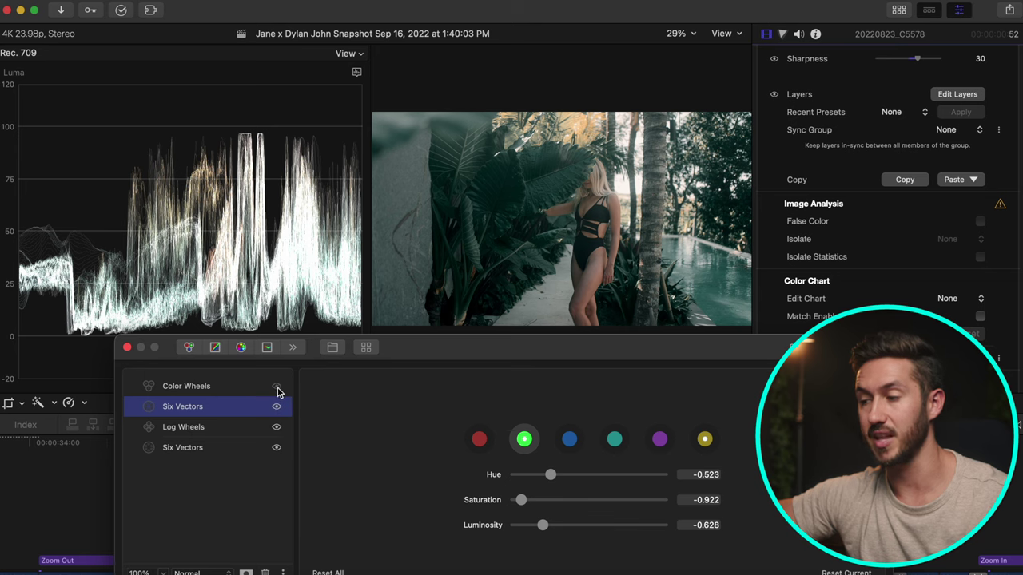
# Turn on the Color Wheels layer, open its wheels, and compare the image with and without it.
pyautogui.click(276, 387)
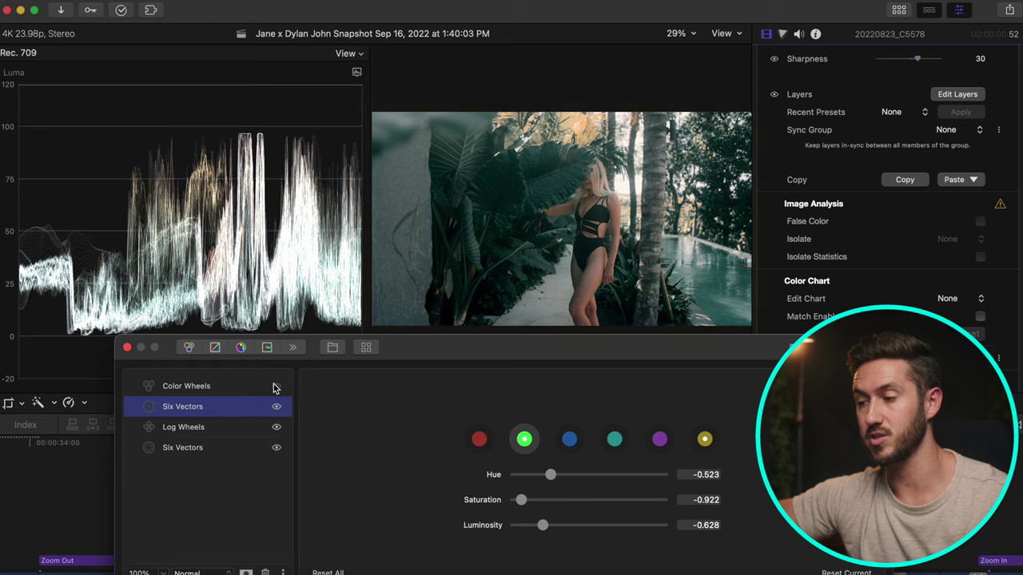
pyautogui.click(229, 391)
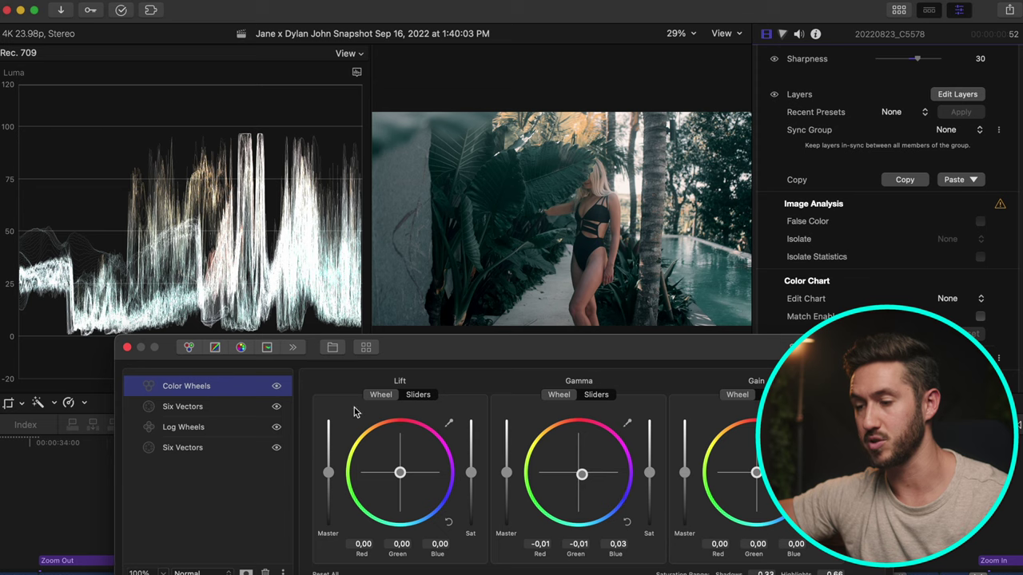
pyautogui.click(275, 387)
pyautogui.click(275, 387)
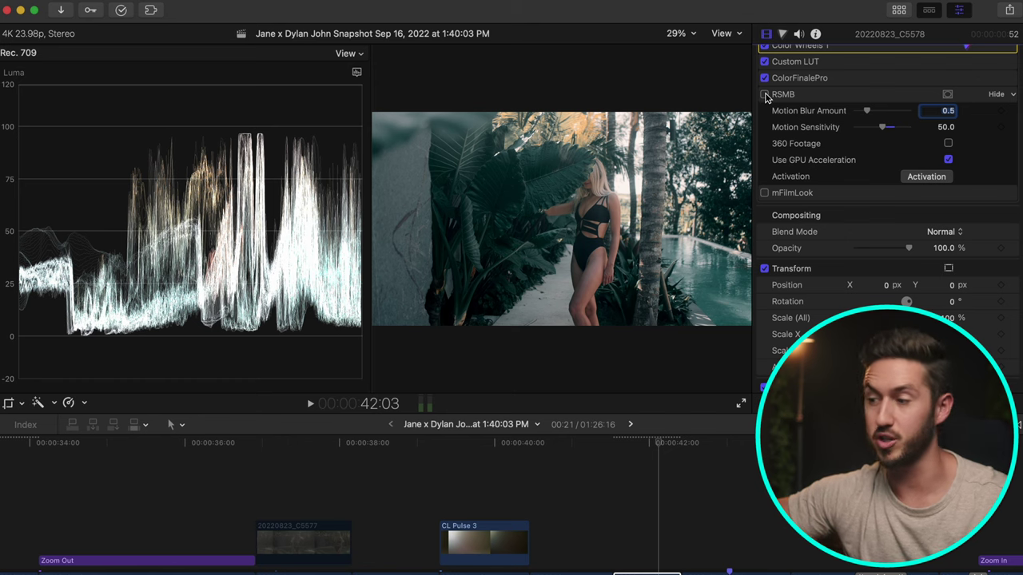
# Turn on the RSMB motion blur and mFilmLook effects for clip 20220823_C5578.
pyautogui.click(765, 94)
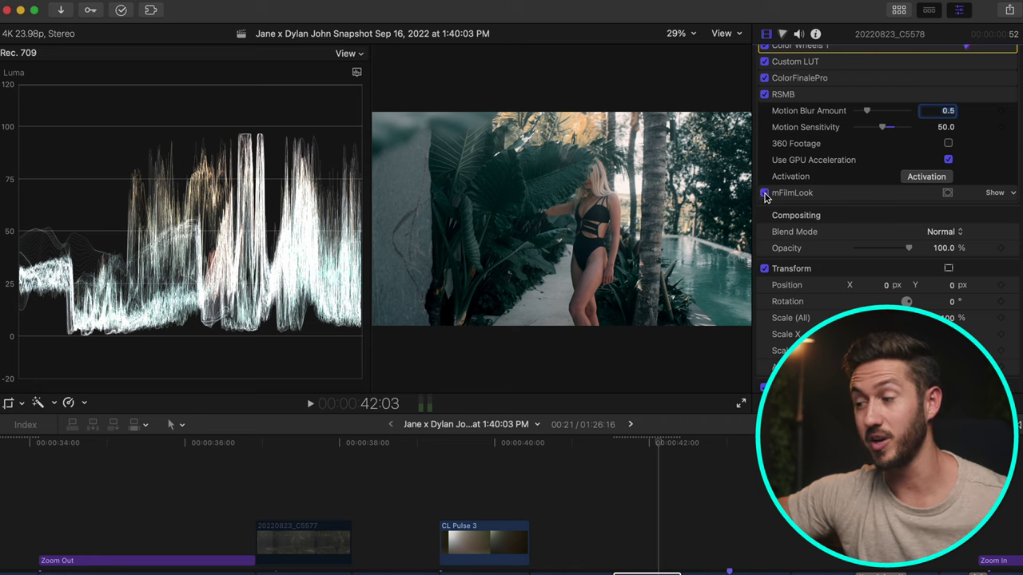
pyautogui.click(765, 193)
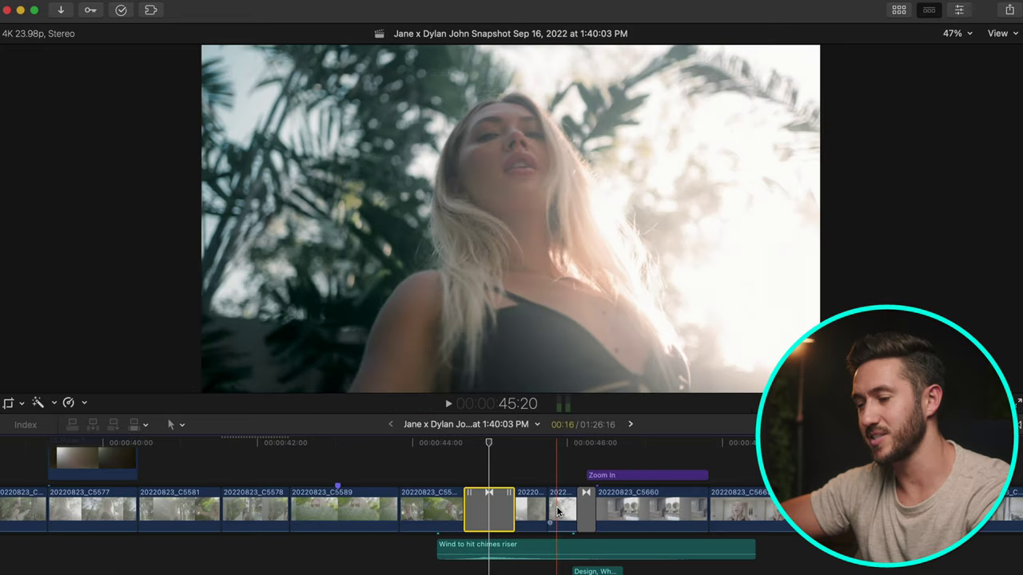
# Step frame by frame from about 46:00 into the transition before clip 20220823_C5660 to examine the camera movement.
pyautogui.click(549, 444)
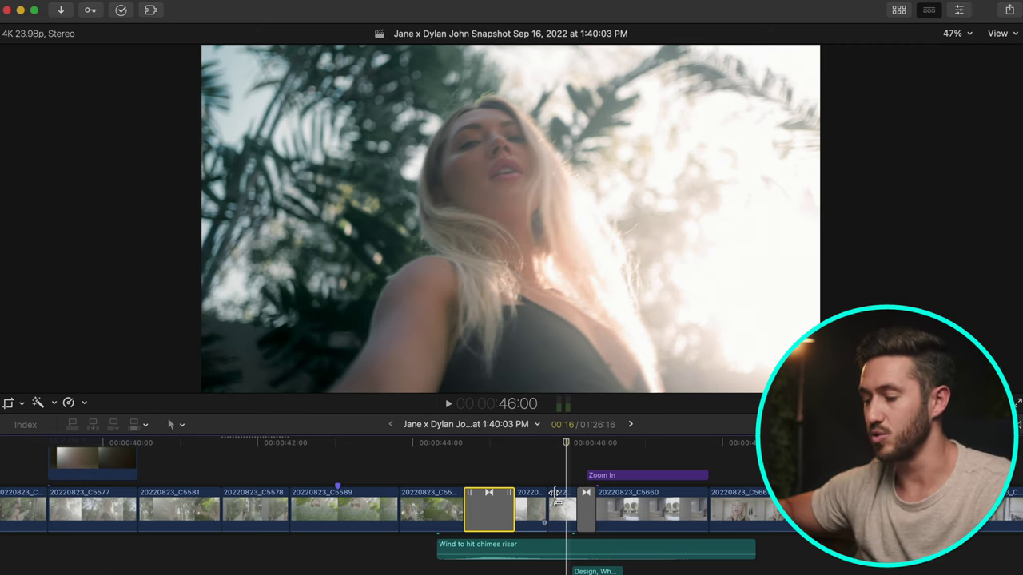
pyautogui.press('Right')
pyautogui.press('Right')
pyautogui.press('Right')
pyautogui.press('Right')
pyautogui.press('Right')
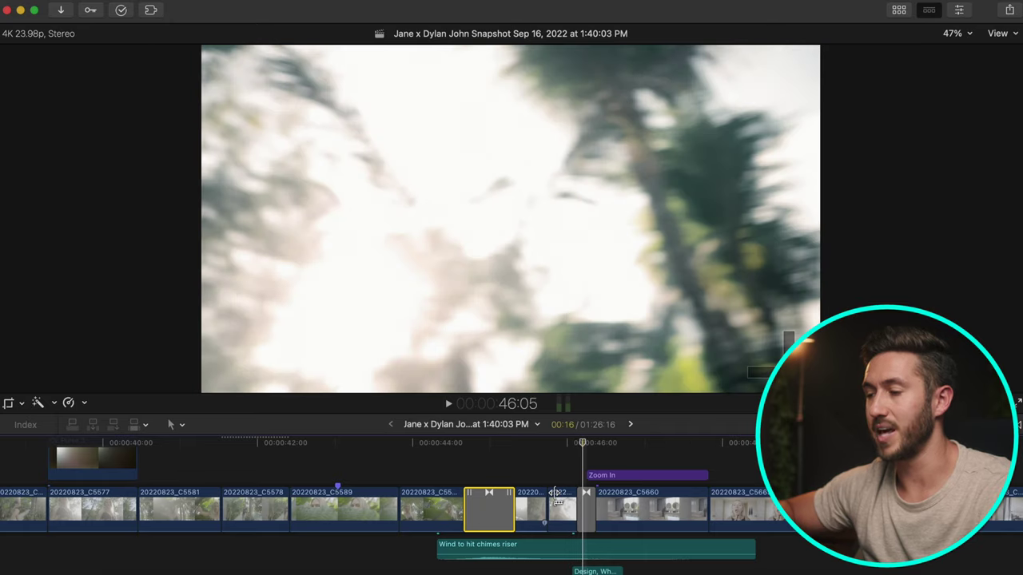
pyautogui.press('Right')
# Select the Slide Left transition before clip 20220823_C5660, show its settings, and play through it.
pyautogui.click(586, 509)
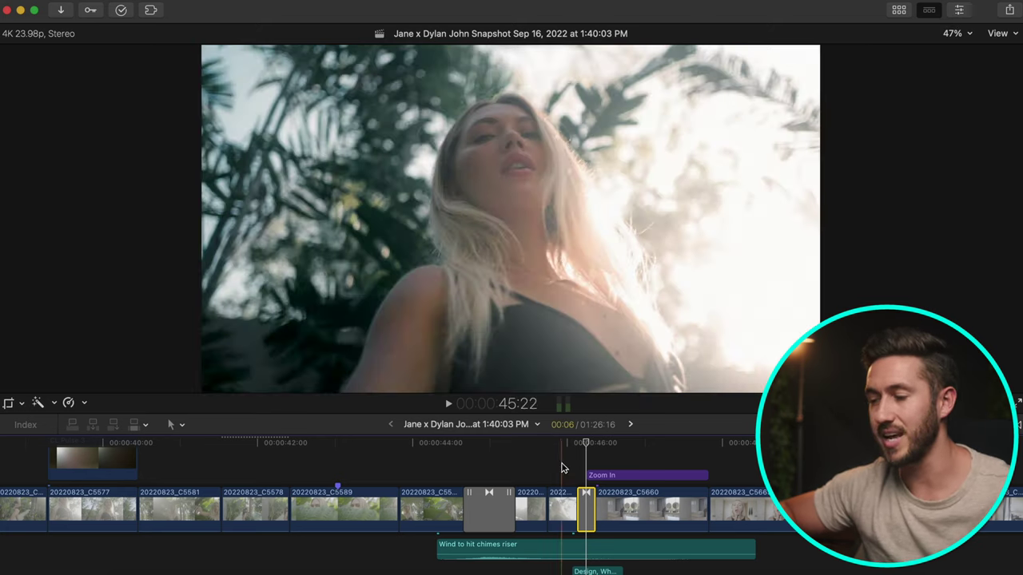
pyautogui.hscroll(-3, 560, 495)
pyautogui.press('space')
pyautogui.press('super+4')
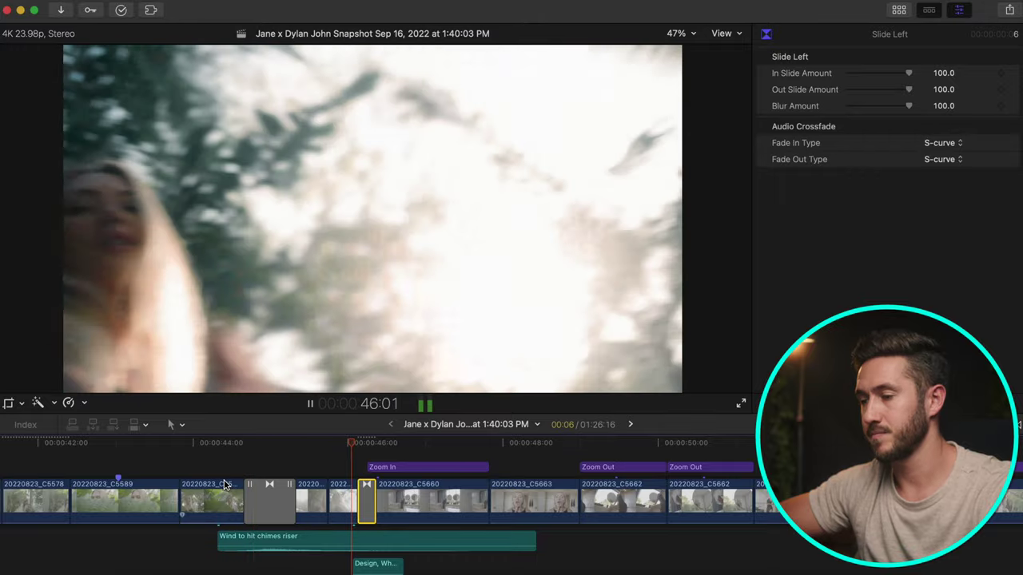
pyautogui.press('space')
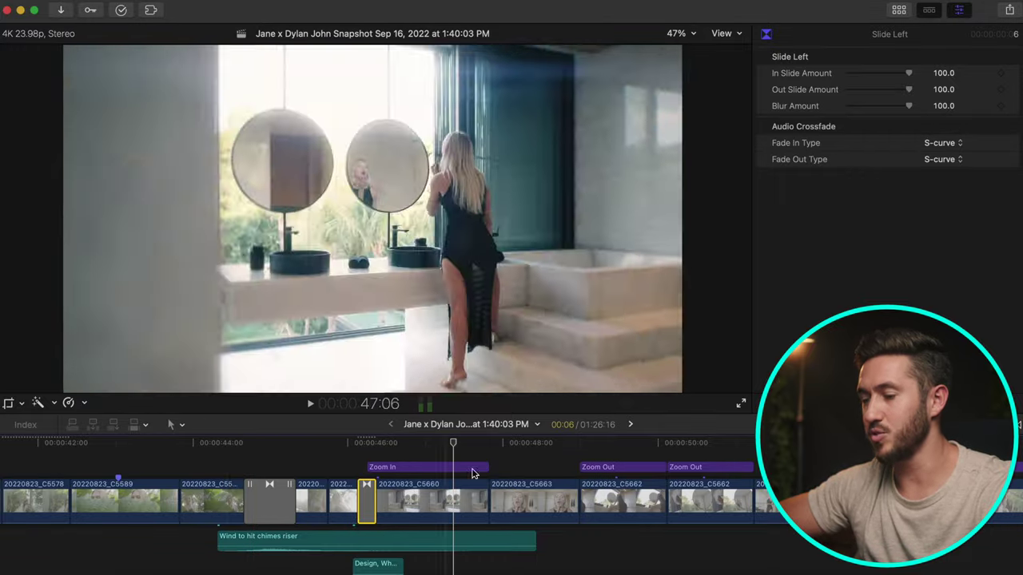
# Select clip 20220823_C5660, compare it with Color Board 1 off and on, and examine the outline of Shape Mask 1.
pyautogui.click(448, 501)
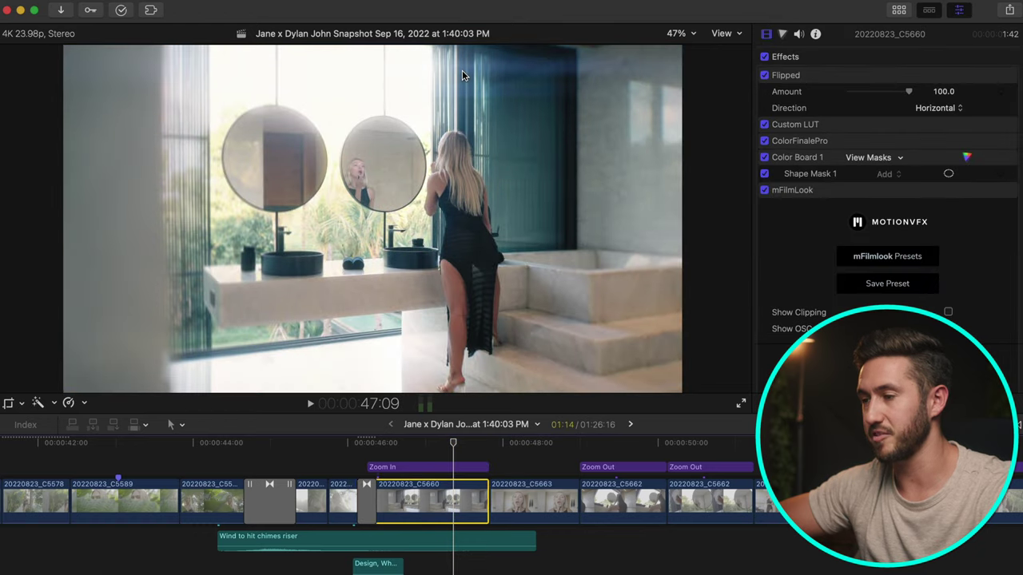
pyautogui.moveTo(988, 195)
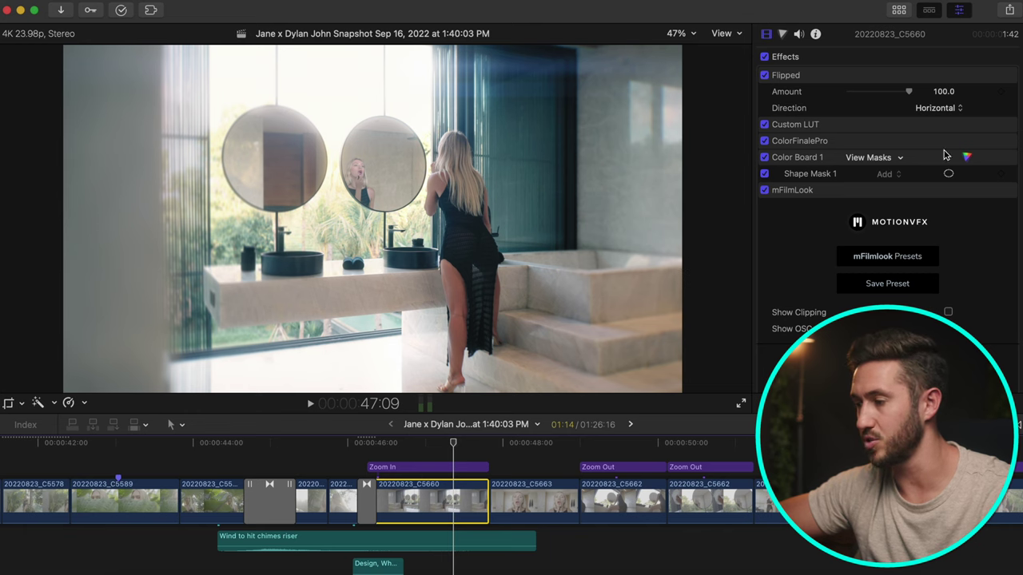
pyautogui.click(764, 159)
pyautogui.click(765, 159)
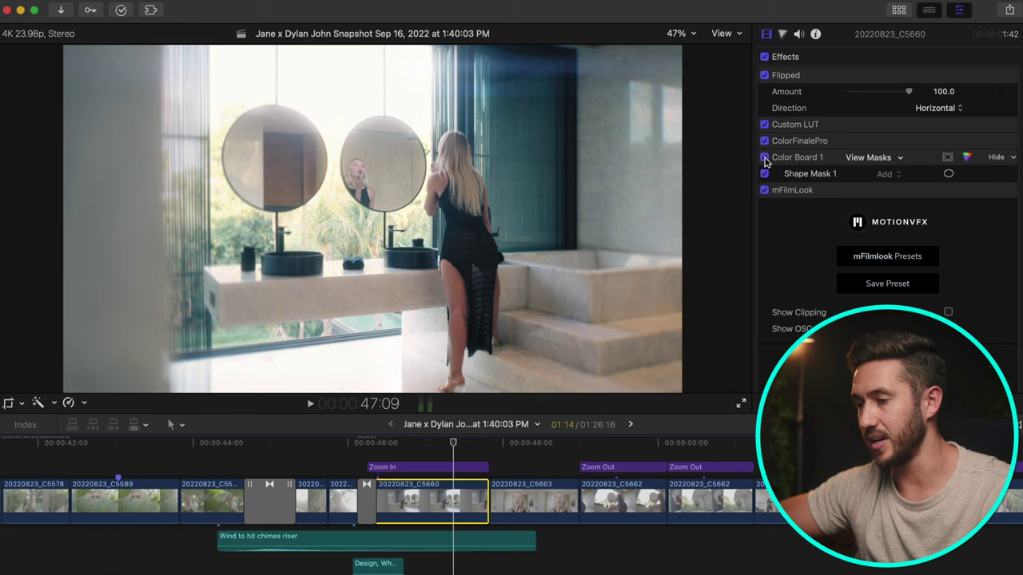
pyautogui.click(764, 159)
pyautogui.click(765, 158)
pyautogui.click(948, 173)
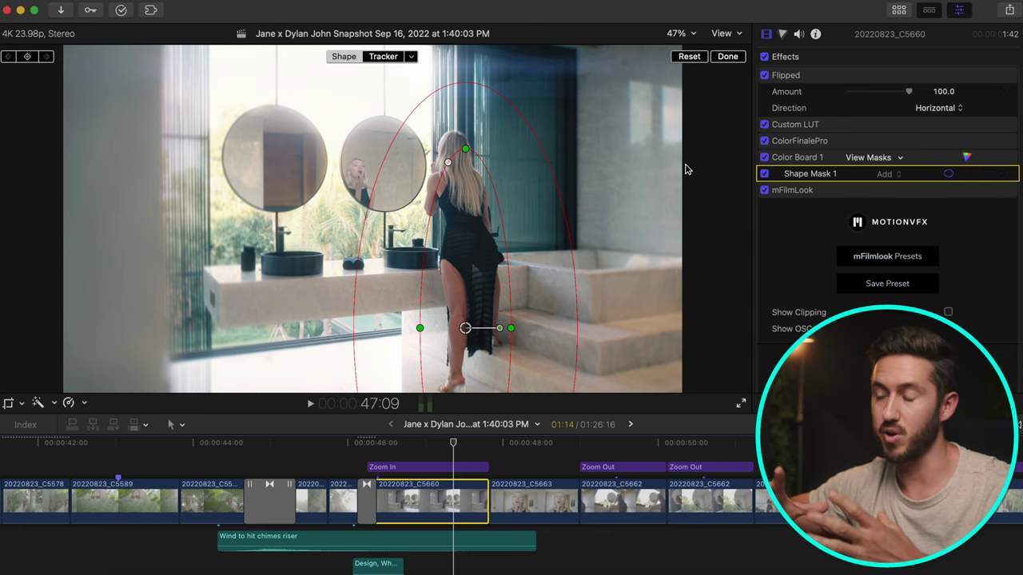
pyautogui.click(726, 58)
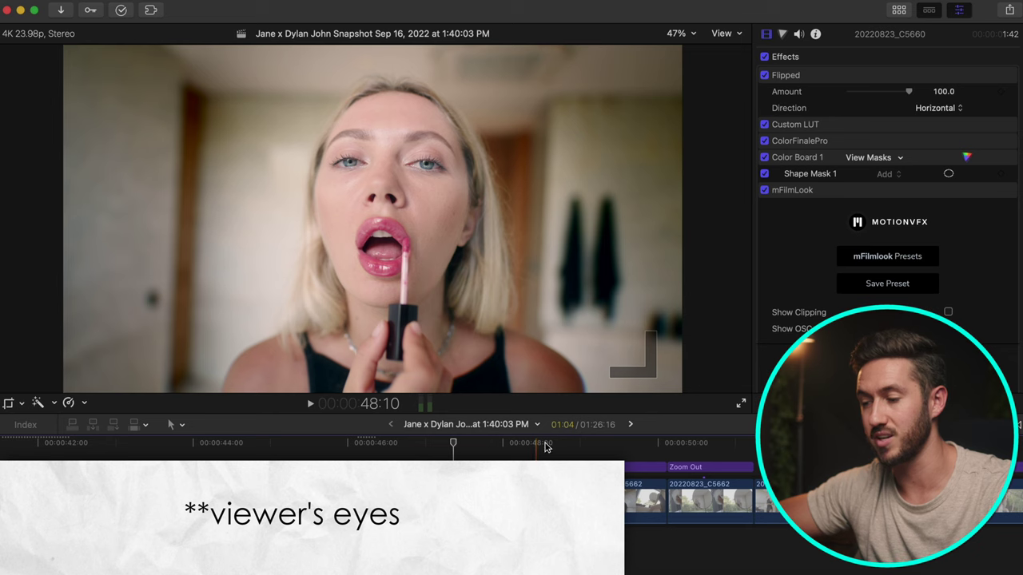
# On clip 20220823_C5663, compare the image with Color Curves 1 off and on, and turn off ColorFinalePro.
pyautogui.click(545, 495)
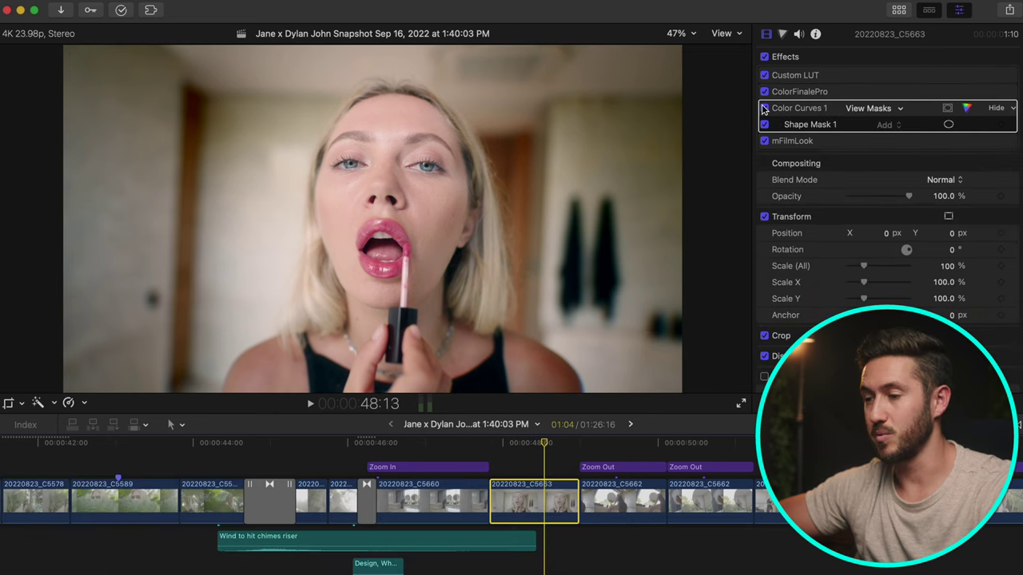
pyautogui.click(764, 108)
pyautogui.click(764, 108)
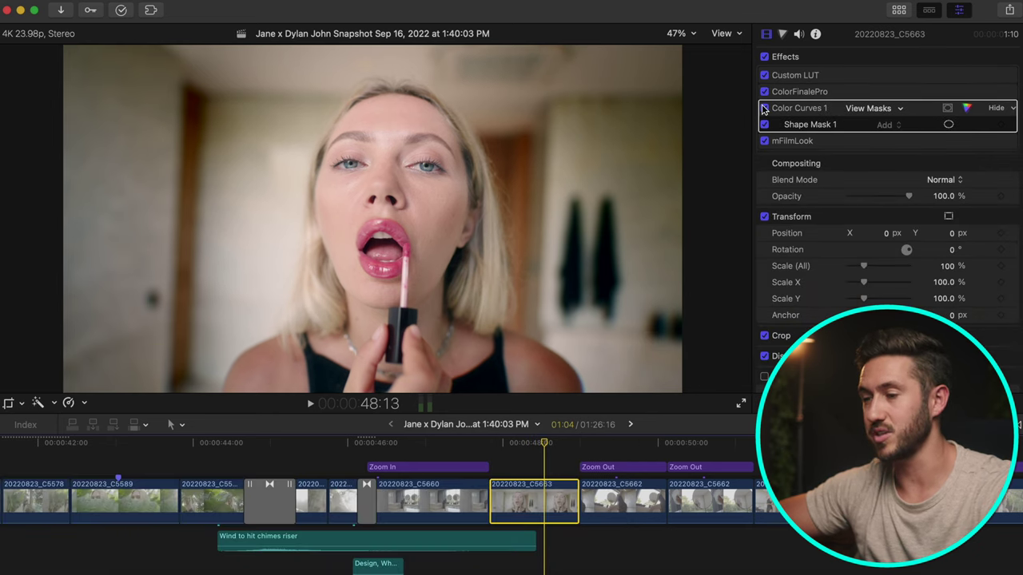
pyautogui.click(764, 108)
pyautogui.click(764, 108)
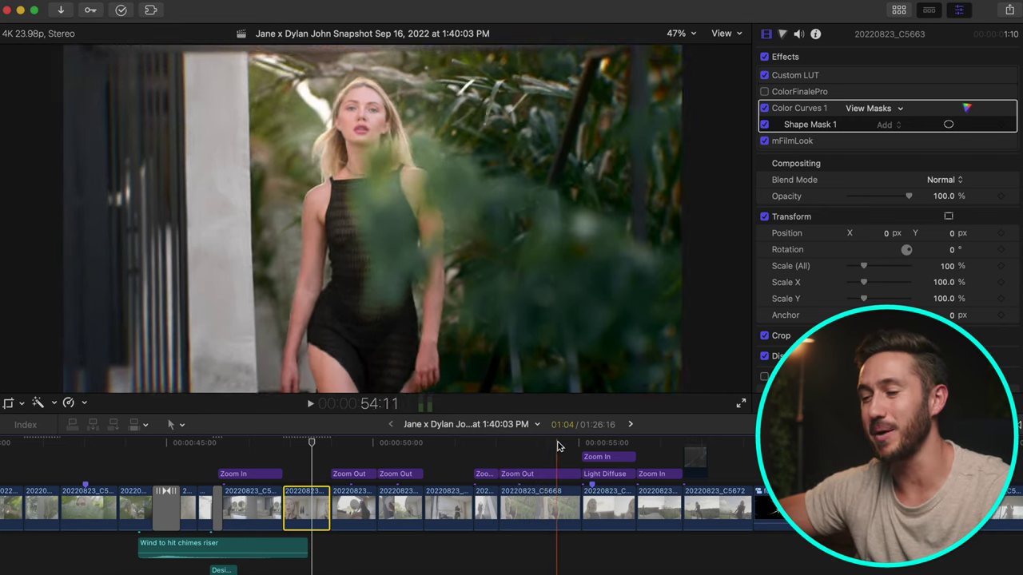
# Select the Light Diffuse title above clip 20220823_C5669 and compare the shot with it disabled and enabled.
pyautogui.click(521, 445)
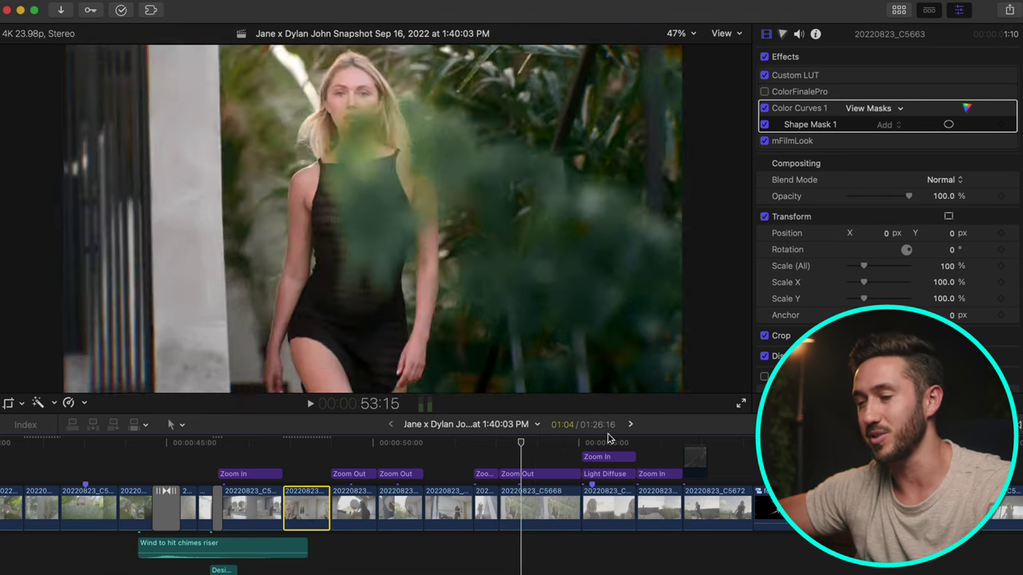
pyautogui.click(598, 444)
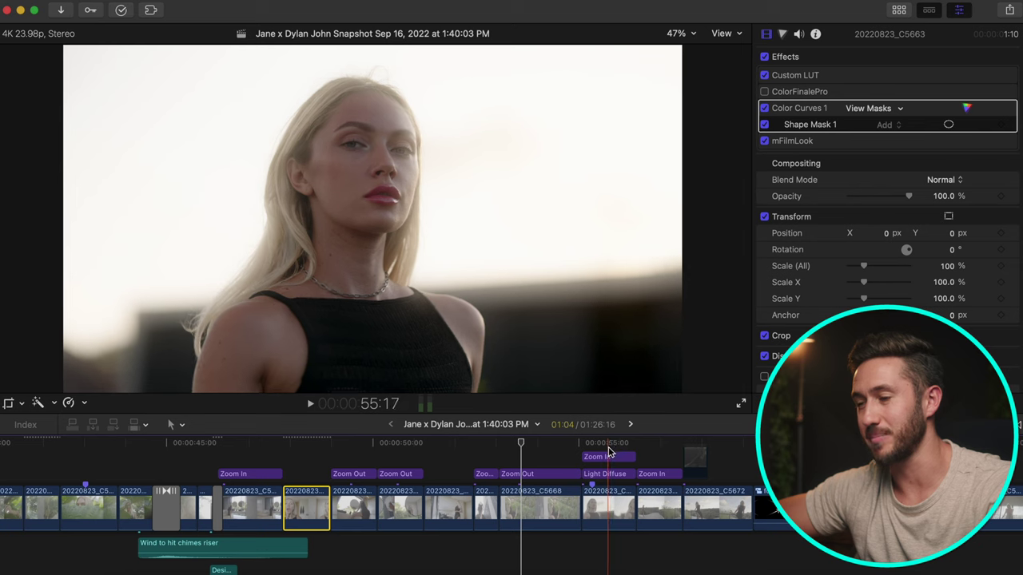
pyautogui.press('super+equal')
pyautogui.hscroll(3, 601, 455)
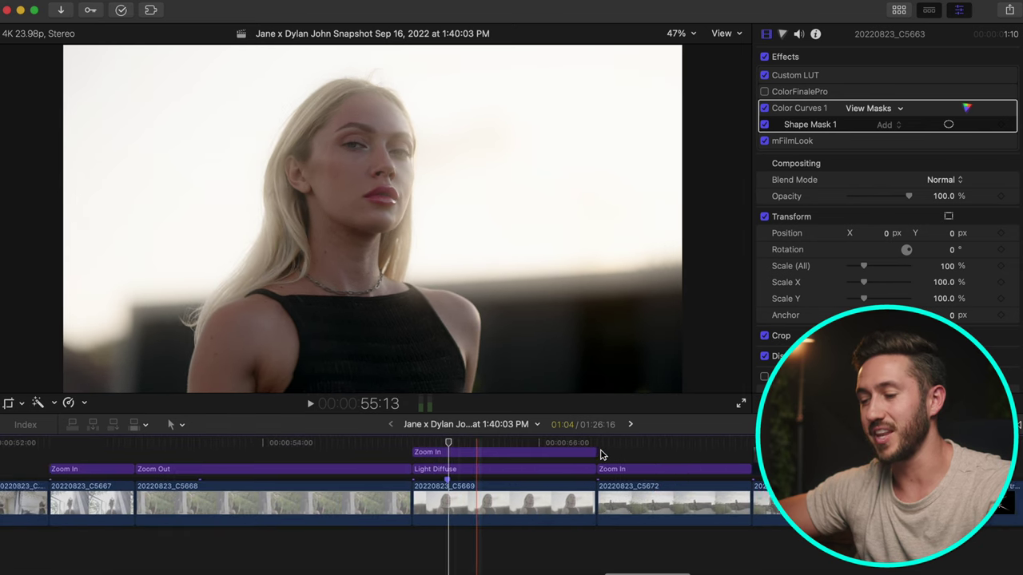
pyautogui.click(483, 472)
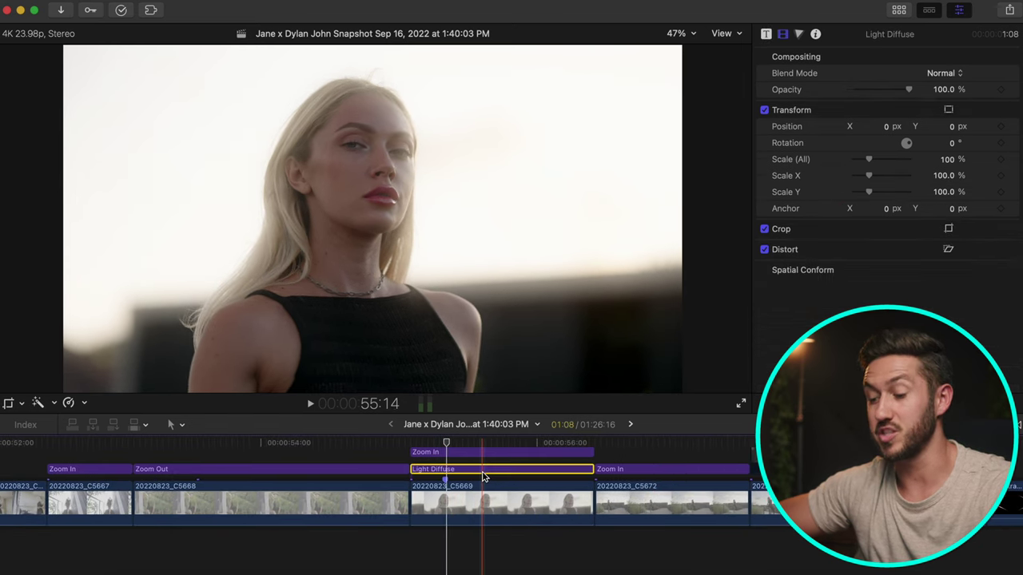
pyautogui.press('v')
pyautogui.press('v')
pyautogui.press('v')
pyautogui.press('v')
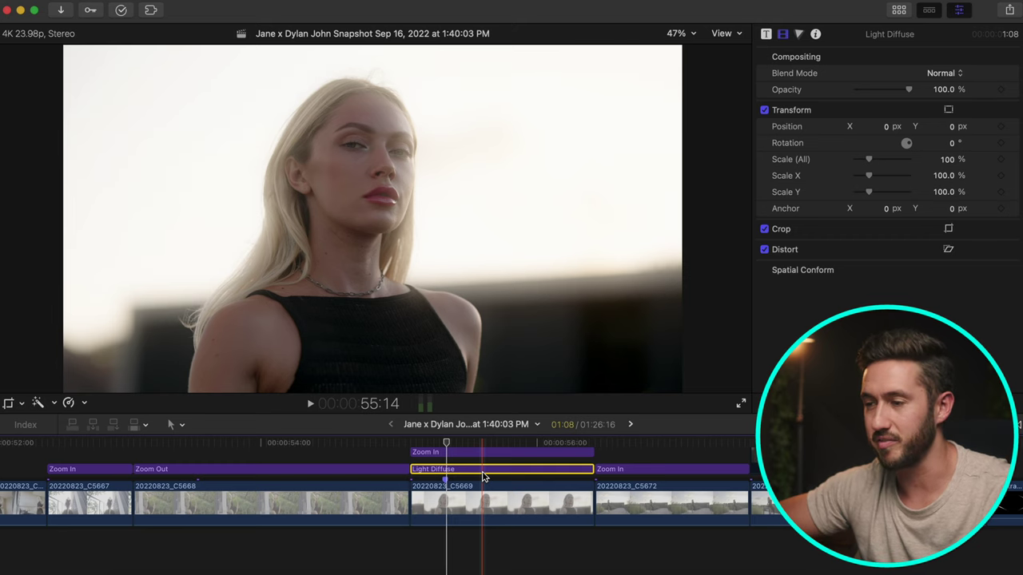
pyautogui.press('v')
pyautogui.press('v')
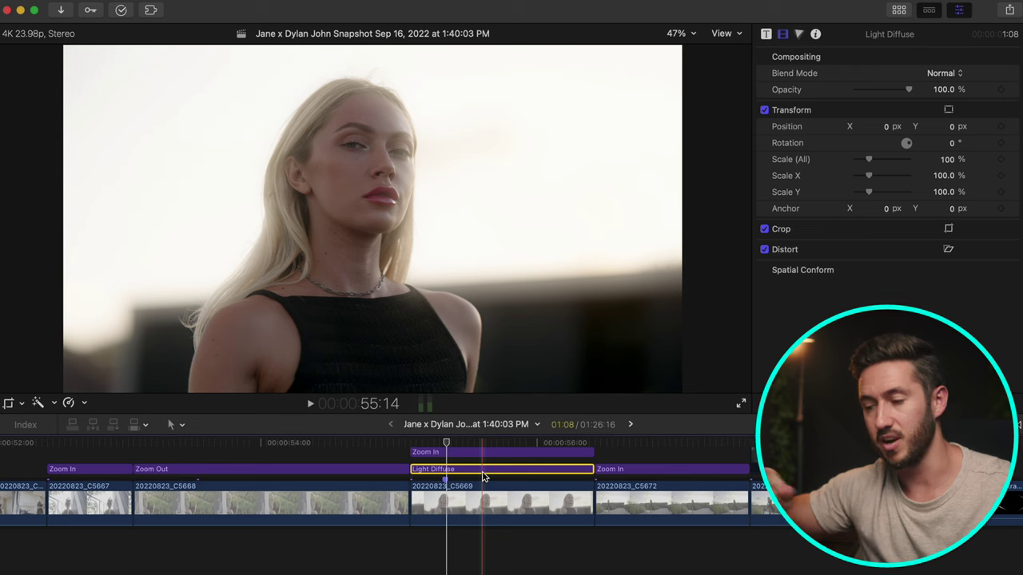
pyautogui.hscroll(3, 667, 514)
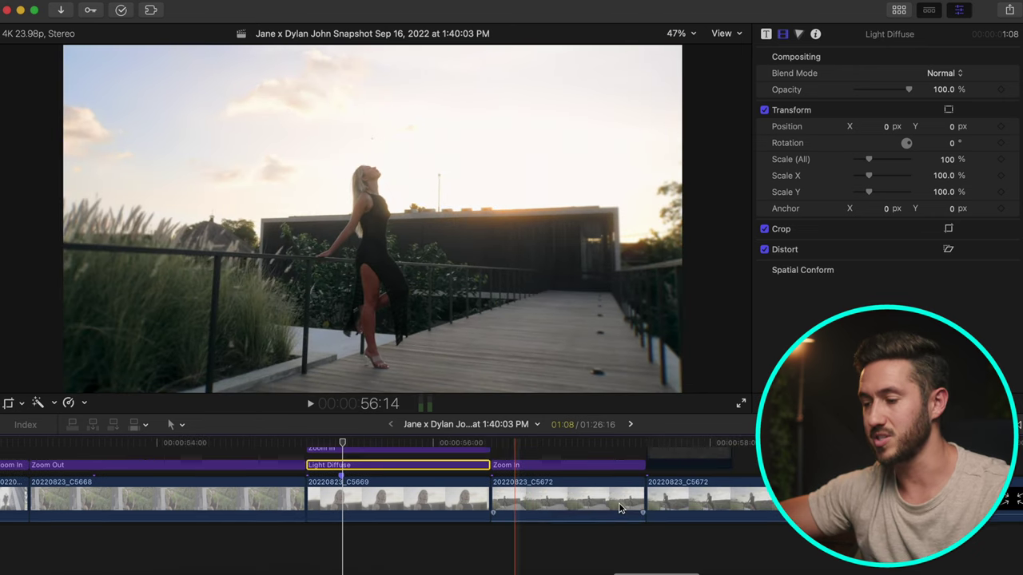
pyautogui.hscroll(1, 526, 464)
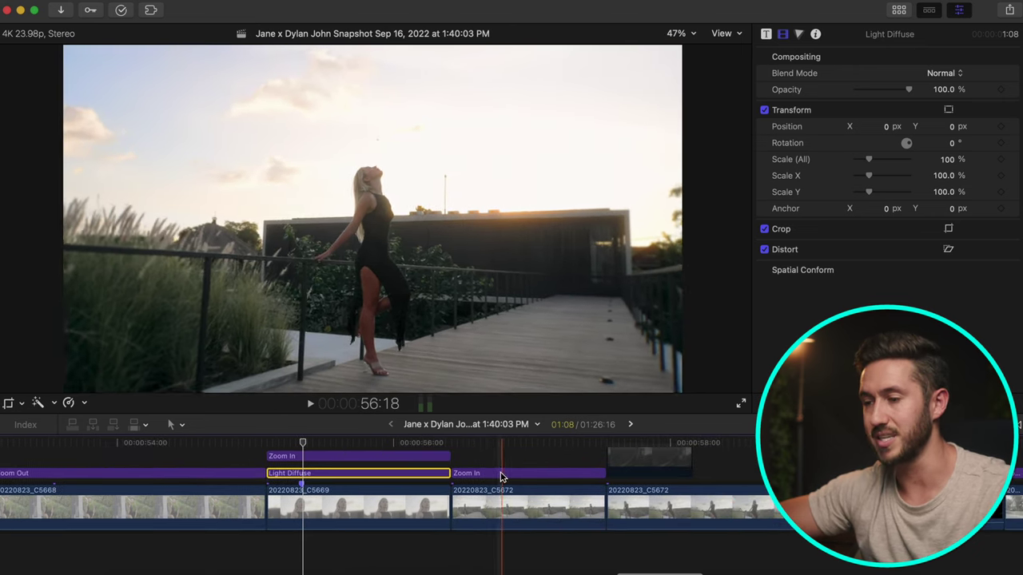
pyautogui.hscroll(4, 528, 479)
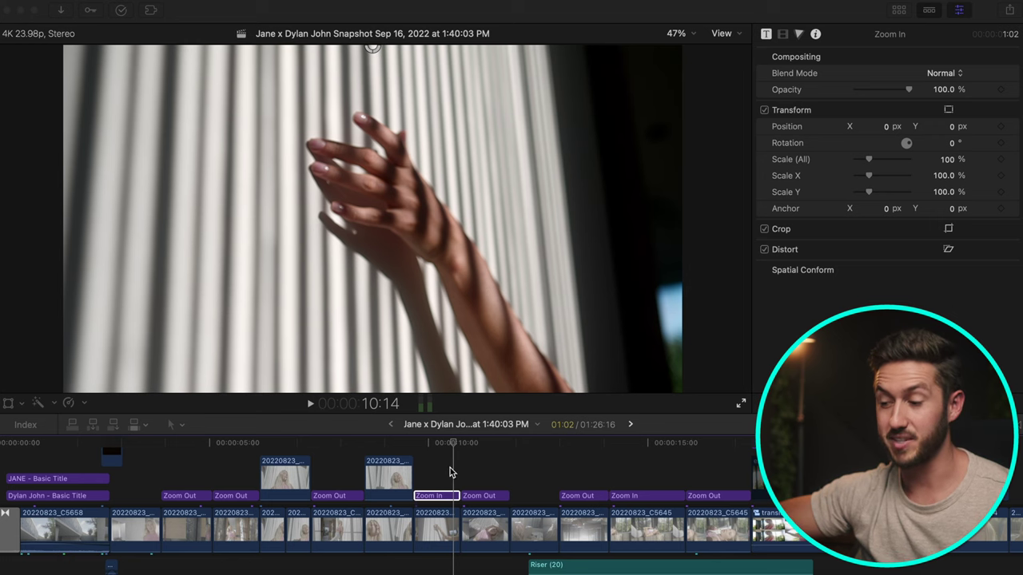
# Select the connected clip 20220823_C5622 above the main storyline and show its transform frame with the viewer at 25%.
pyautogui.click(434, 493)
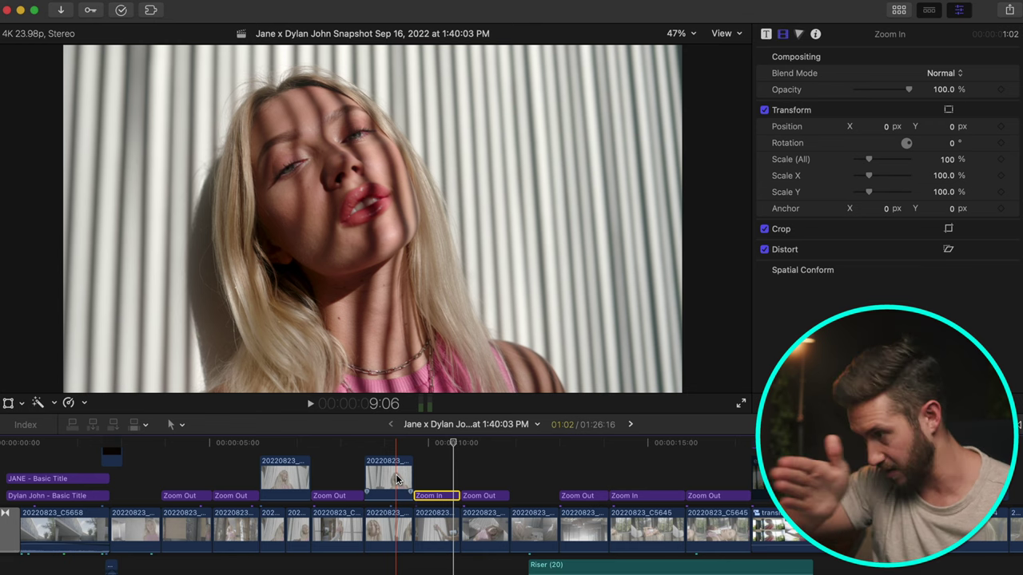
pyautogui.click(398, 478)
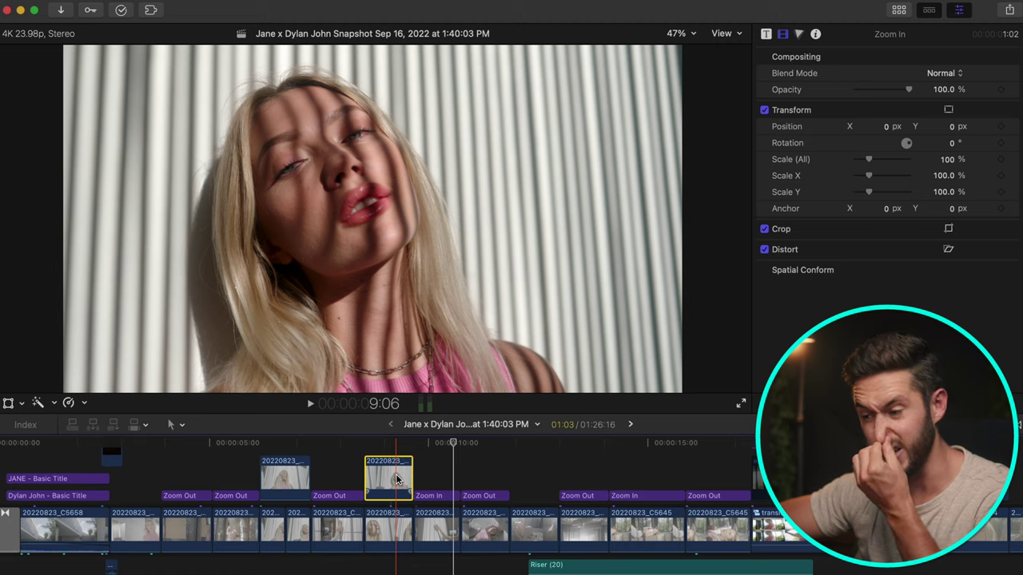
pyautogui.click(405, 444)
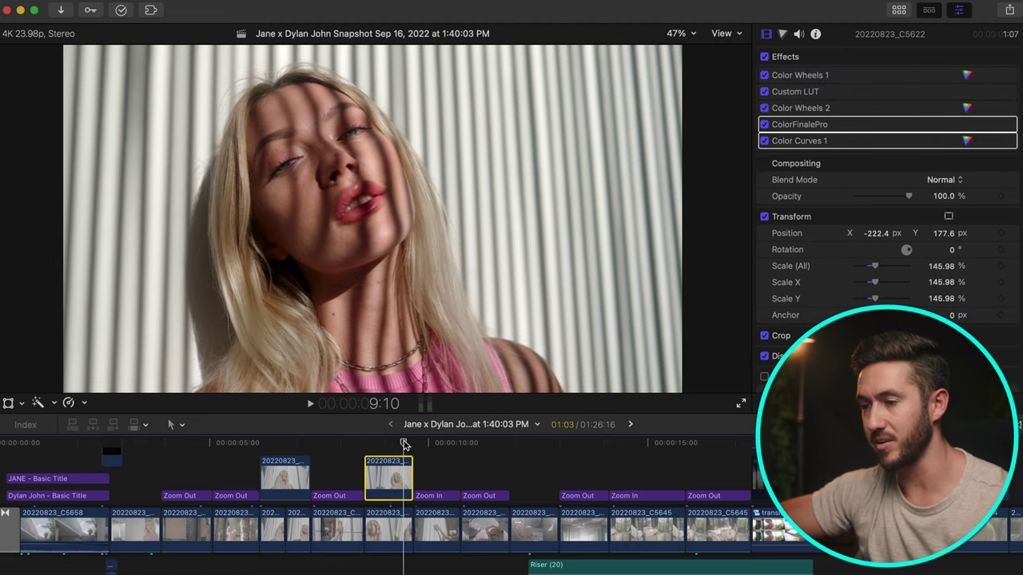
pyautogui.click(676, 34)
pyautogui.click(696, 84)
pyautogui.hotkey('shift', 't')
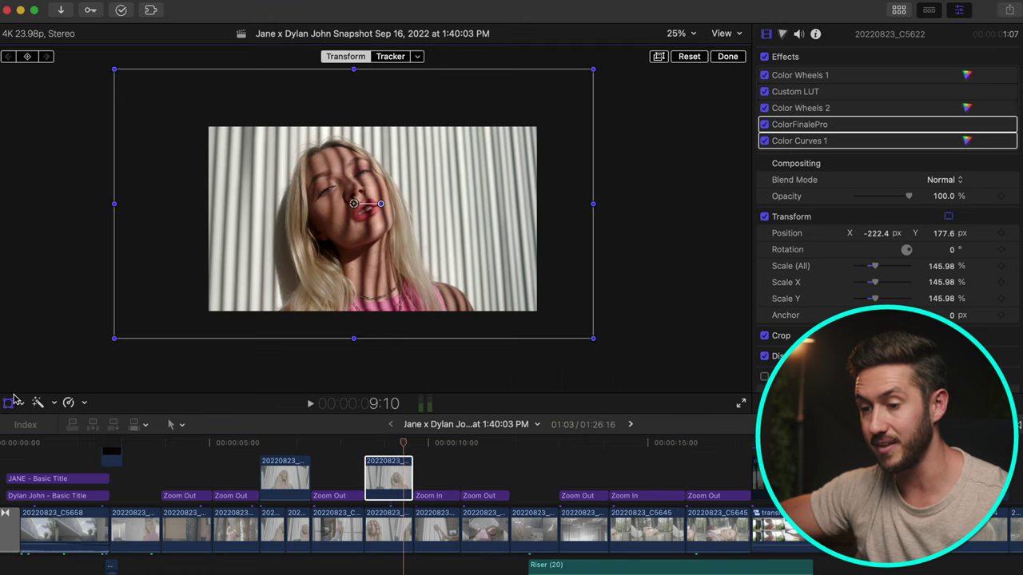
# Reset the transform of clip 20220823_C5622 to view its original framing, and undo the reset.
pyautogui.click(692, 56)
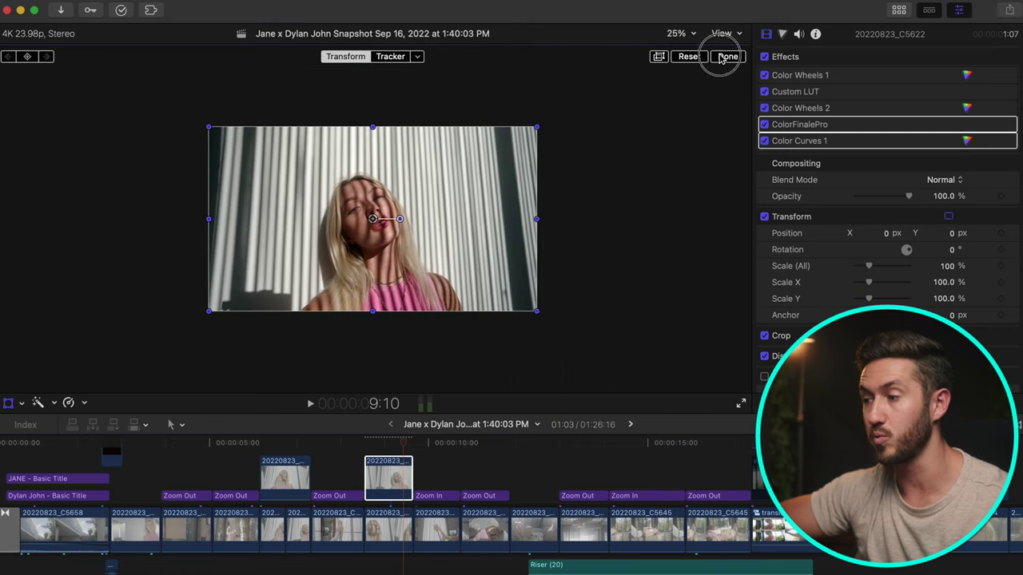
pyautogui.click(719, 57)
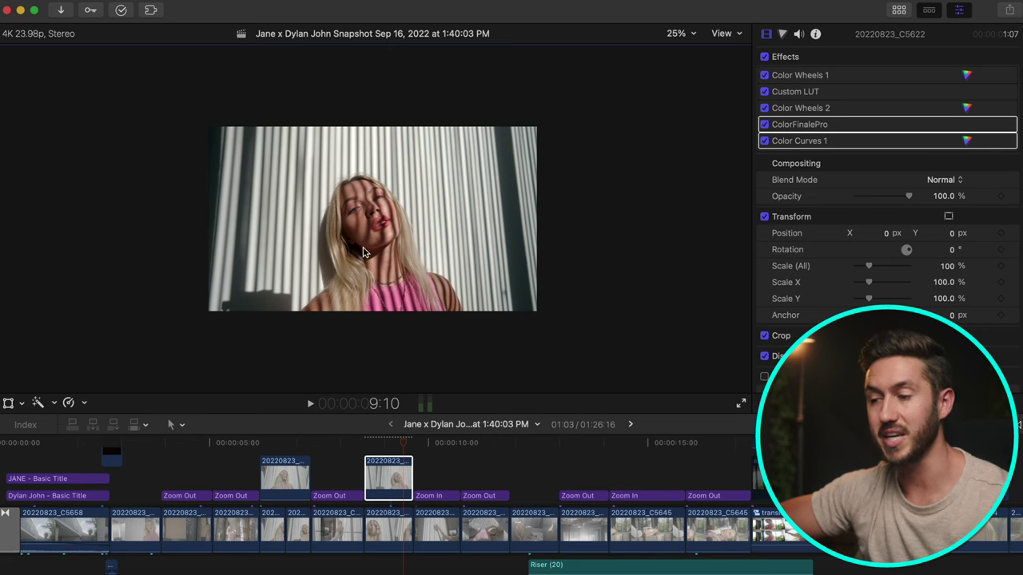
pyautogui.click(258, 302)
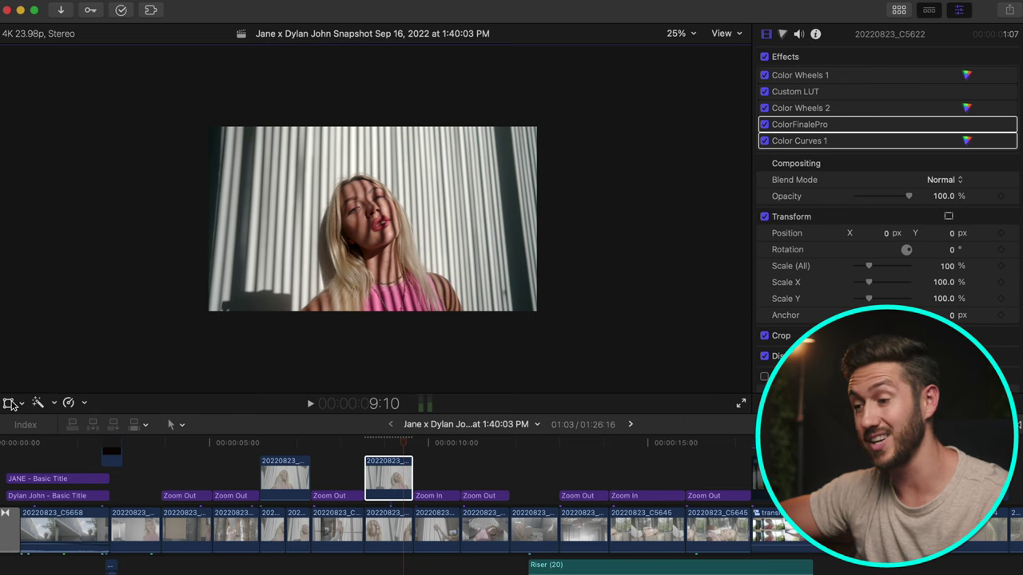
pyautogui.press('super+z')
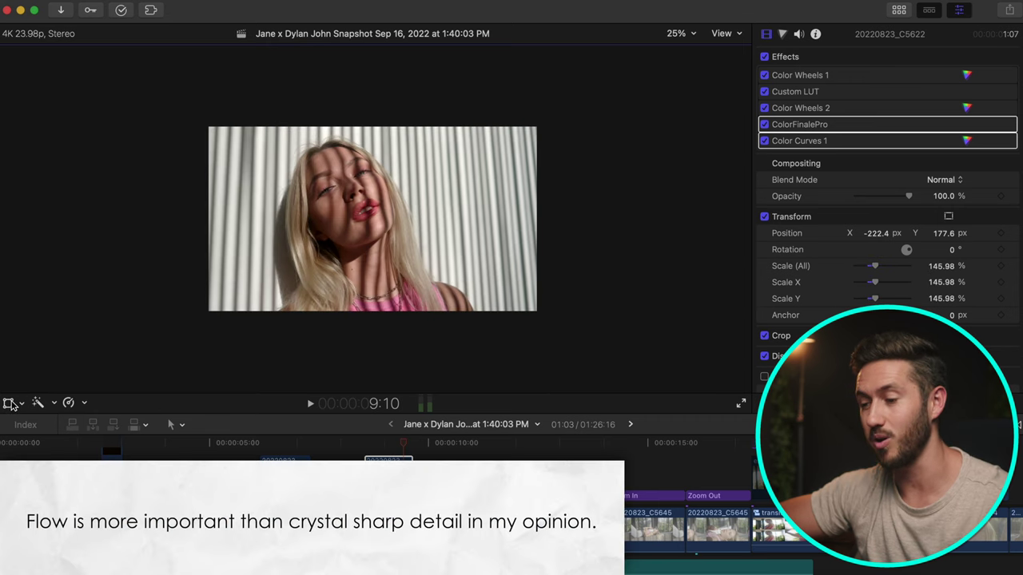
# Examine the framing on both sides of the cut between clip 20220823_C5623 and the connected clip 20220823_C5622.
pyautogui.press('Right')
pyautogui.press('Right')
pyautogui.press('Right')
pyautogui.press('Right')
pyautogui.press('Right')
pyautogui.press('Right')
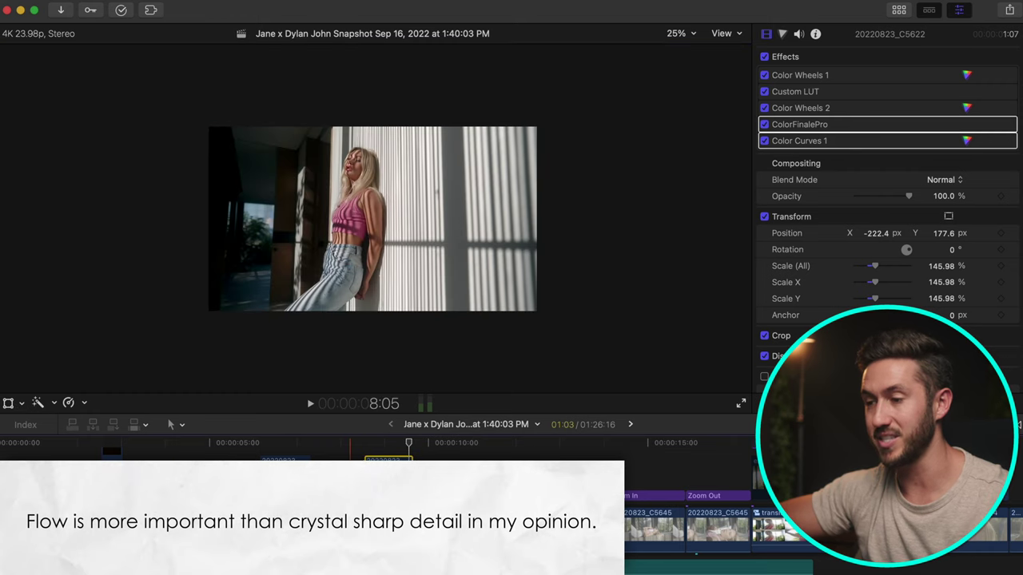
pyautogui.click(351, 460)
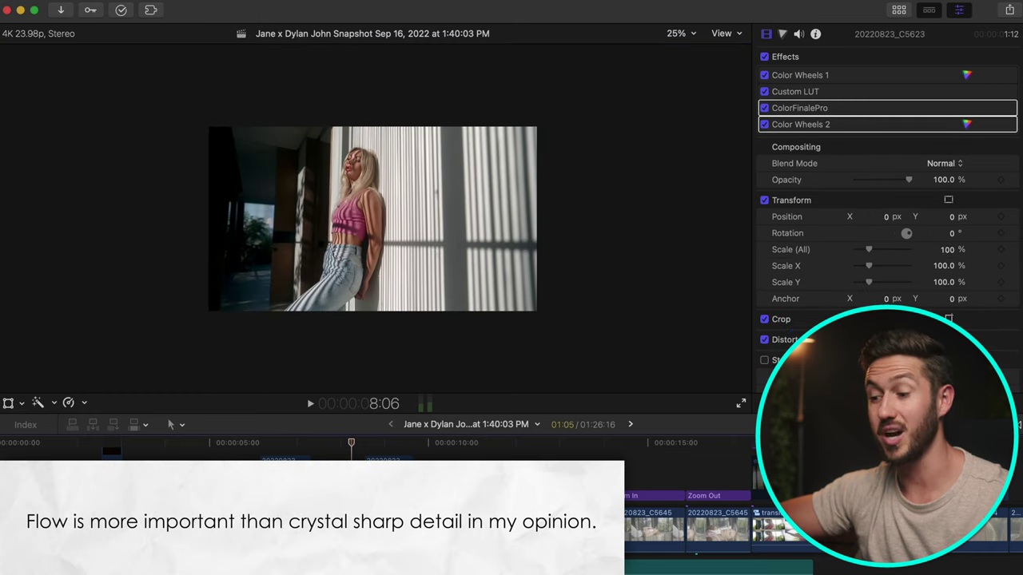
pyautogui.click(376, 484)
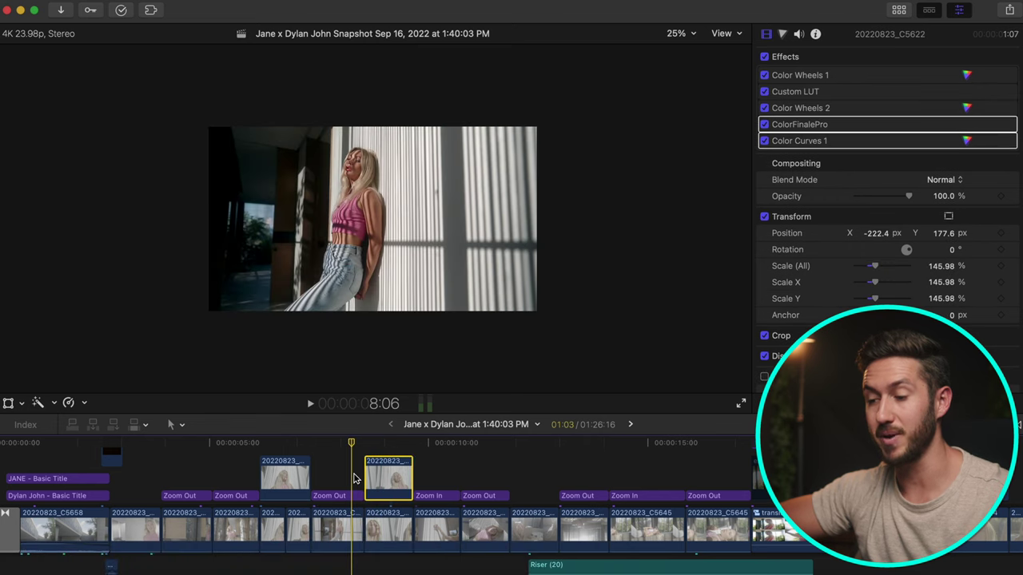
pyautogui.click(365, 478)
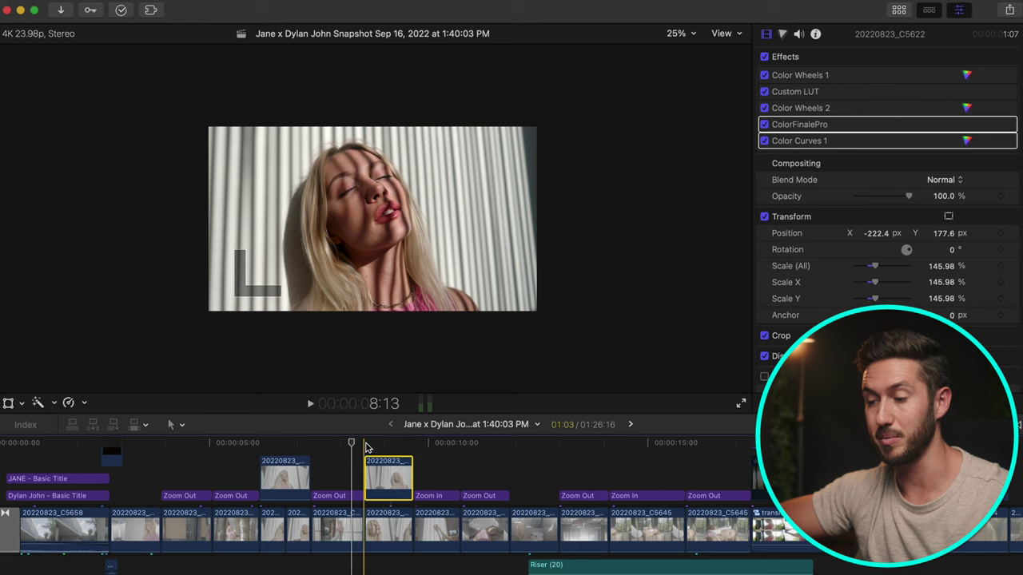
# Reset the transform of connected clip 20220823_C5622 and fit the image to the viewer.
pyautogui.click(7, 403)
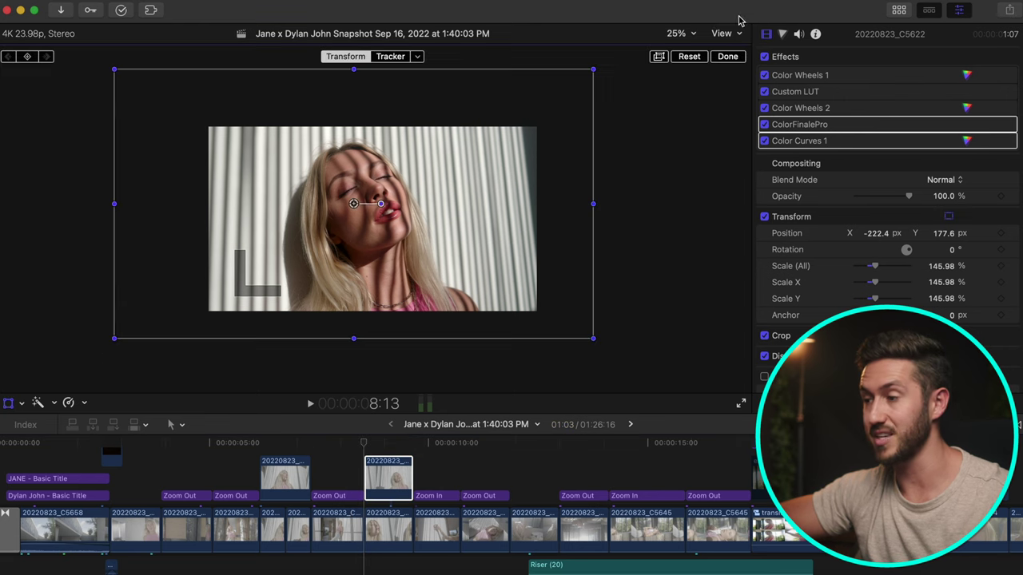
pyautogui.click(689, 56)
pyautogui.click(727, 56)
pyautogui.click(680, 33)
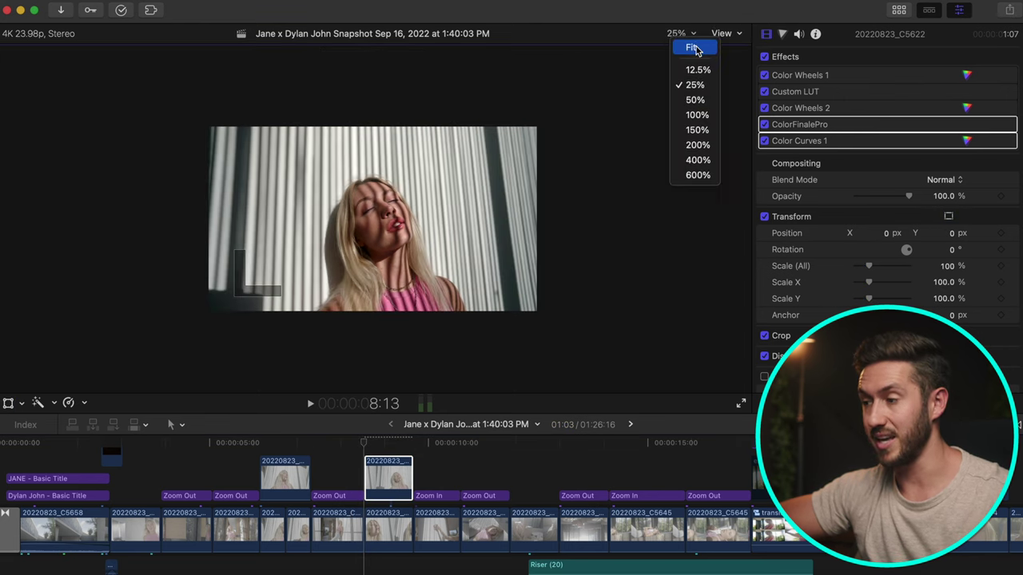
pyautogui.click(696, 47)
# Step frame by frame over the cut into clip 20220823_C5622 and play through it to judge the eye flow with the original framing.
pyautogui.press('Left')
pyautogui.press('Left')
pyautogui.press('Left')
pyautogui.press('Left')
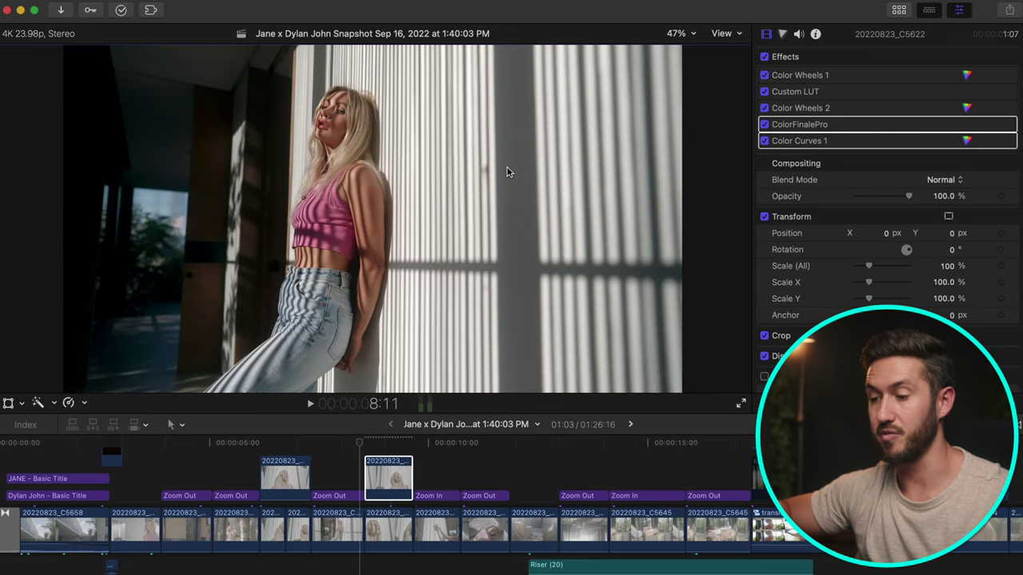
pyautogui.press('Right')
pyautogui.press('Right')
pyautogui.press('Right')
pyautogui.press('Right')
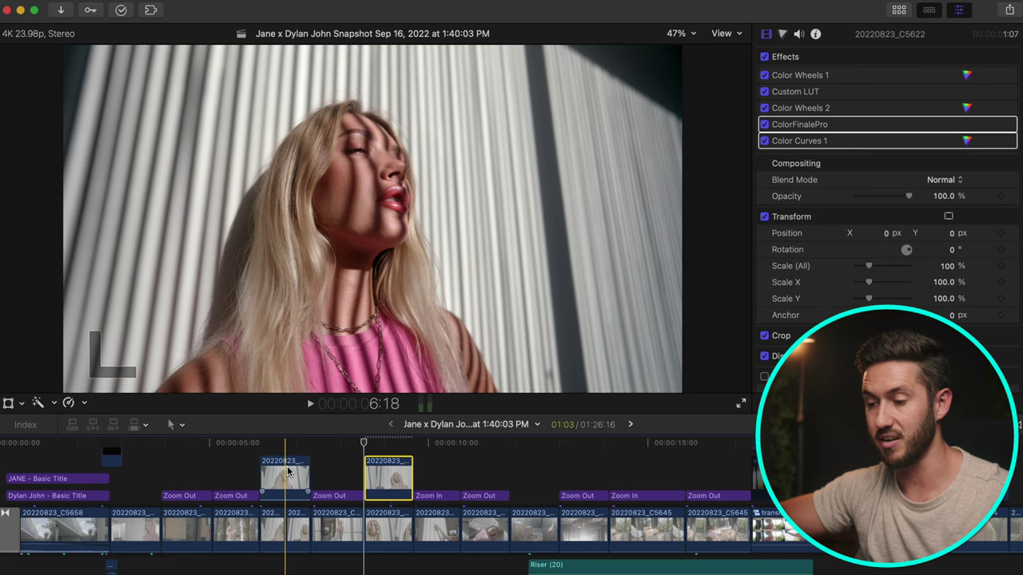
pyautogui.press('space')
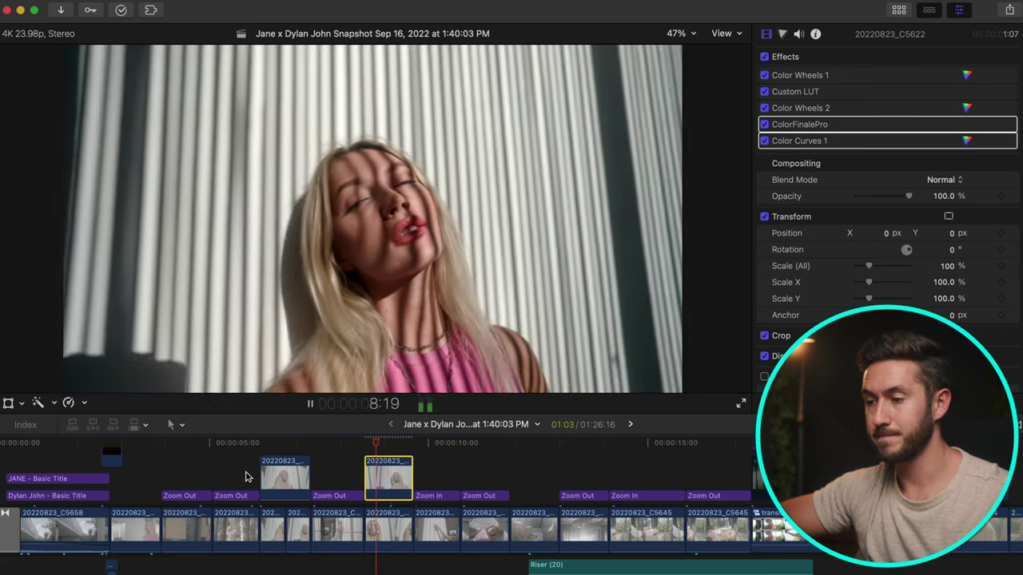
pyautogui.press('space')
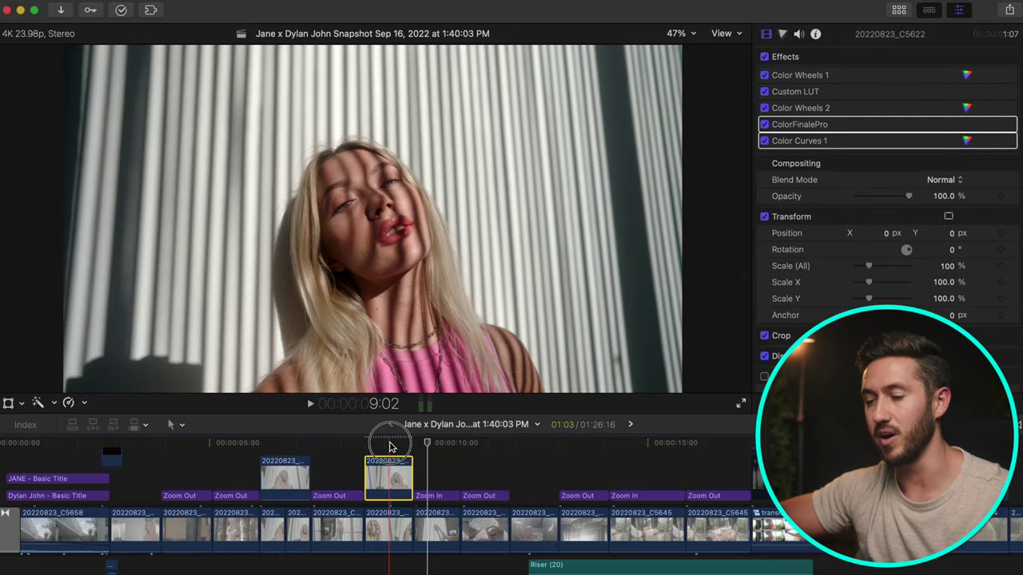
pyautogui.click(171, 467)
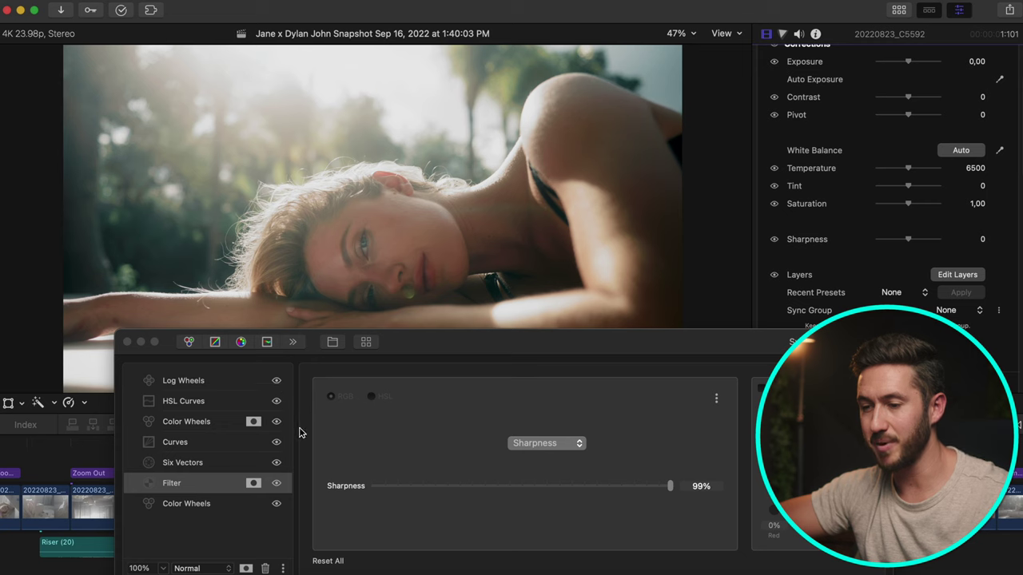
# On clip 20220823_C5592, hide the Filter, Six Vectors, Curves, masked Color Wheels, HSL Curves and Log Wheels grading layers.
pyautogui.click(276, 483)
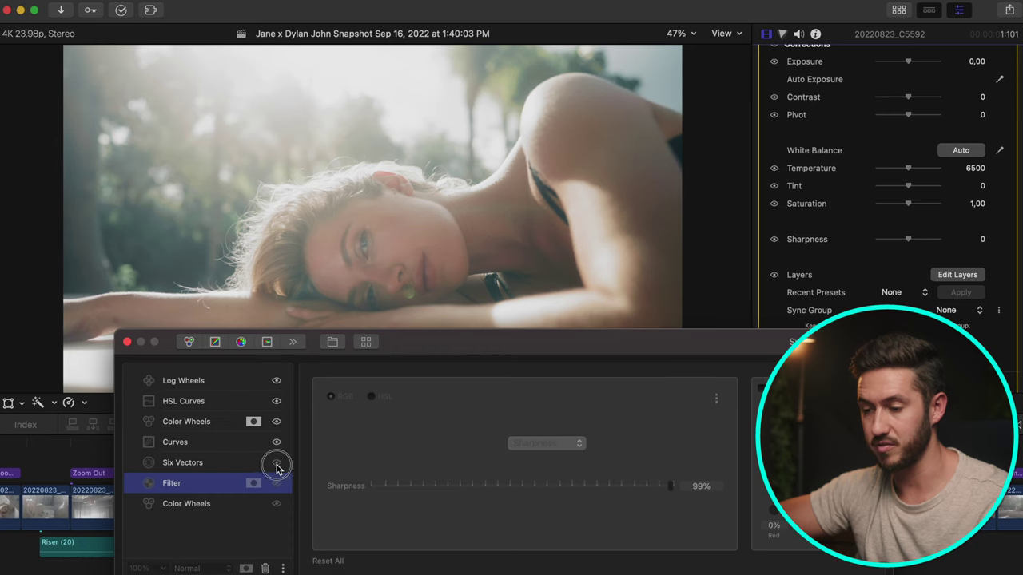
pyautogui.click(276, 442)
pyautogui.click(277, 421)
pyautogui.click(276, 401)
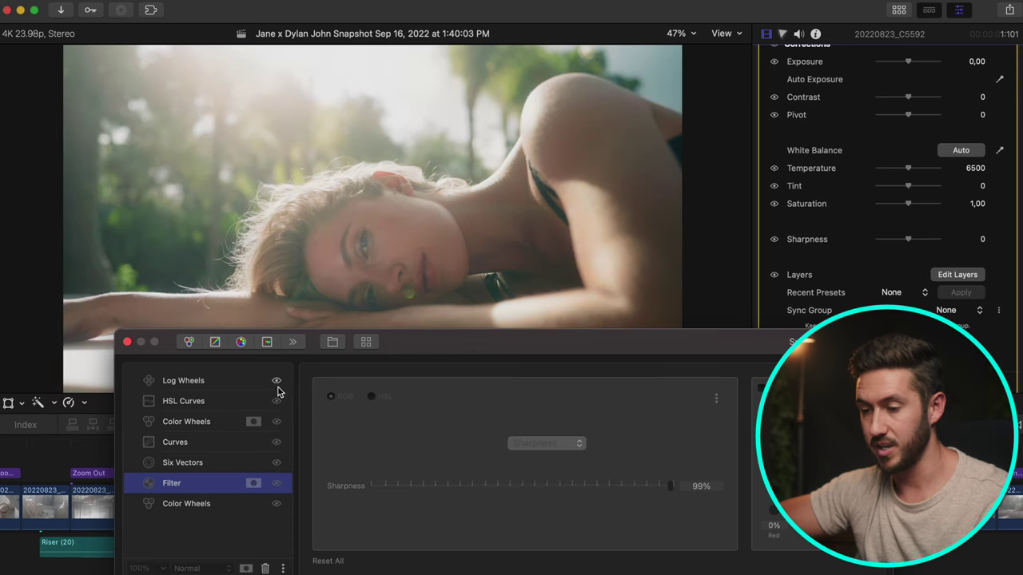
pyautogui.click(278, 386)
pyautogui.click(276, 382)
# Compare clip 20220823_C5592 with the unmasked Color Wheels layer below Filter off and on, leaving it on.
pyautogui.click(276, 504)
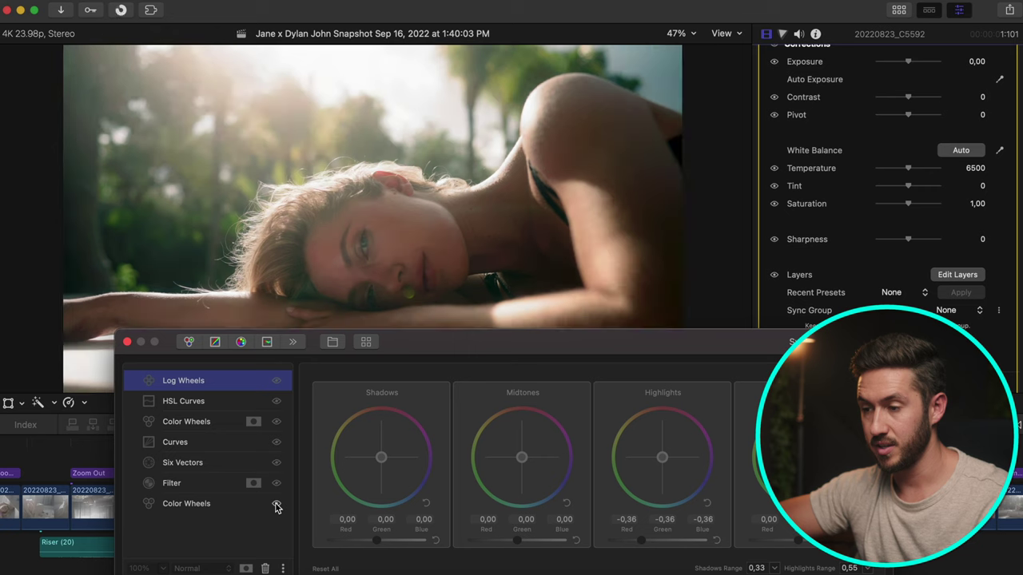
pyautogui.click(275, 506)
pyautogui.click(277, 502)
# Compare the shot with the 99% Sharpness Filter layer repeatedly turned on and off.
pyautogui.click(277, 485)
pyautogui.click(278, 485)
pyautogui.click(277, 485)
pyautogui.click(278, 485)
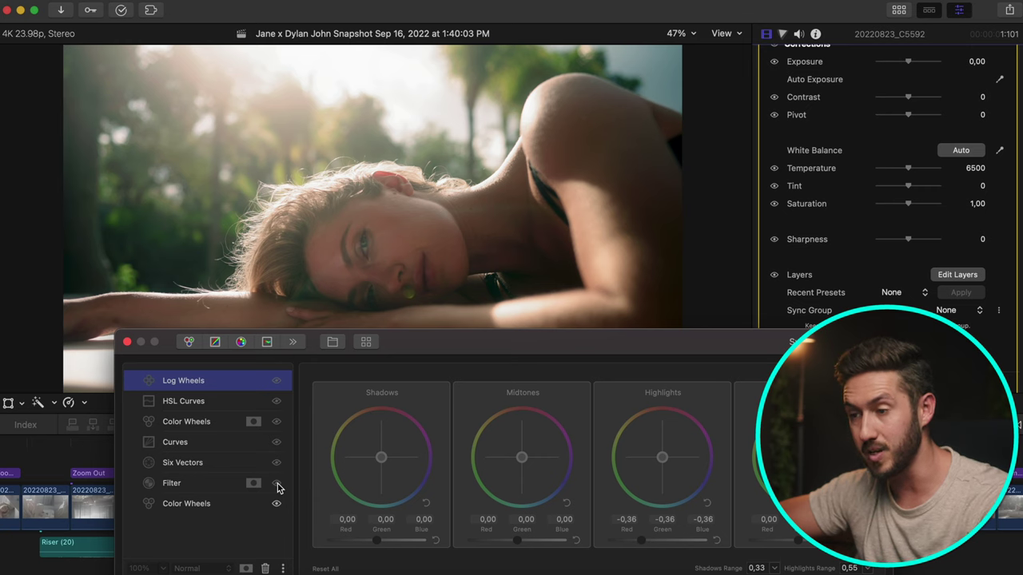
pyautogui.click(278, 485)
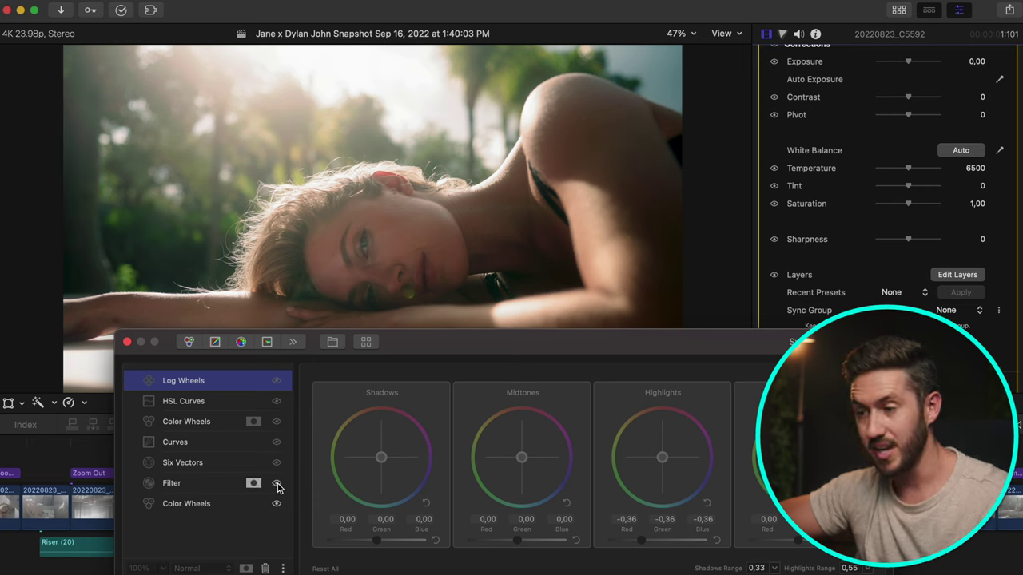
pyautogui.click(277, 485)
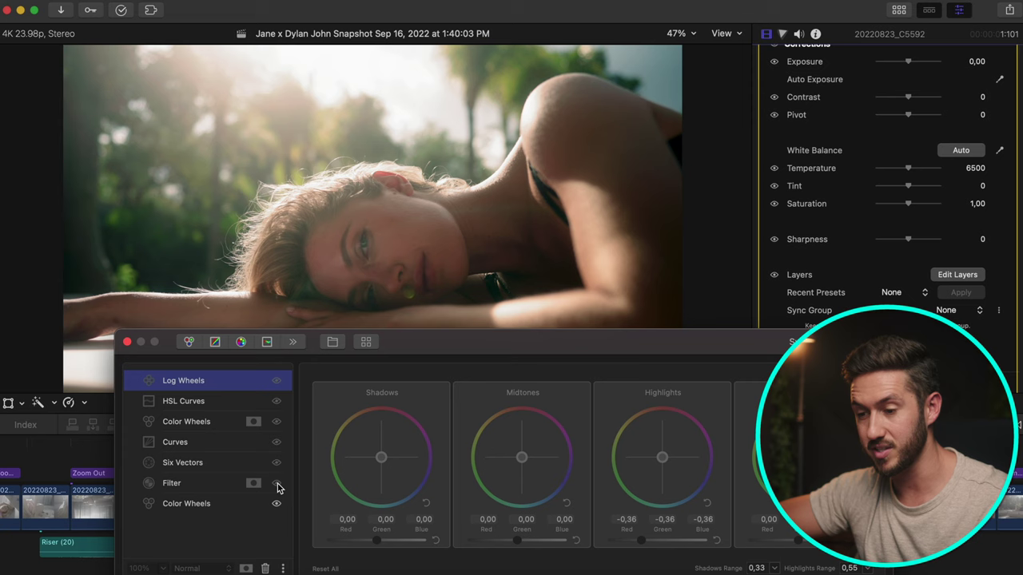
# Select the Filter layer, turn it on, and open its mask to examine the sharpened area.
pyautogui.click(251, 487)
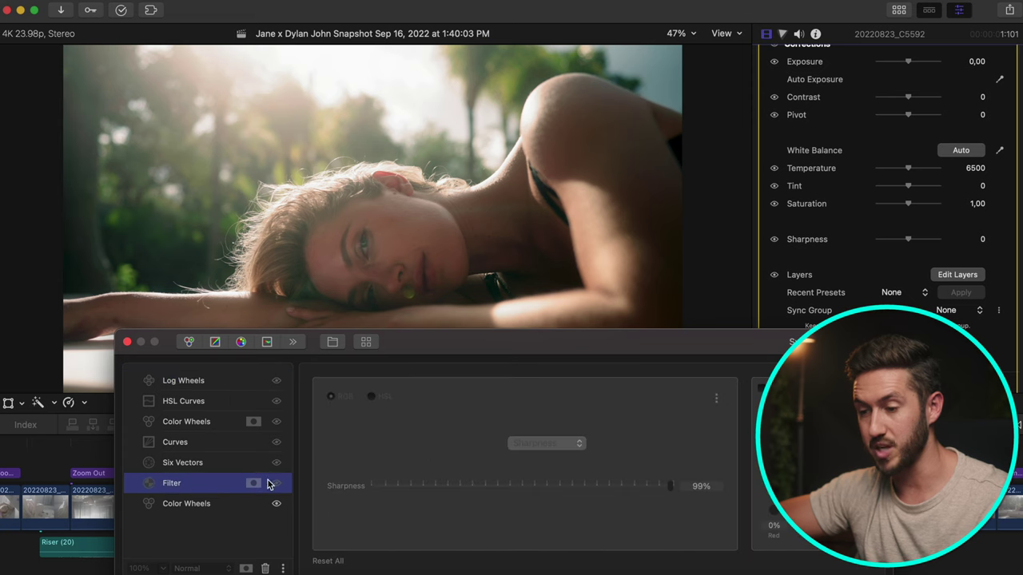
pyautogui.click(277, 485)
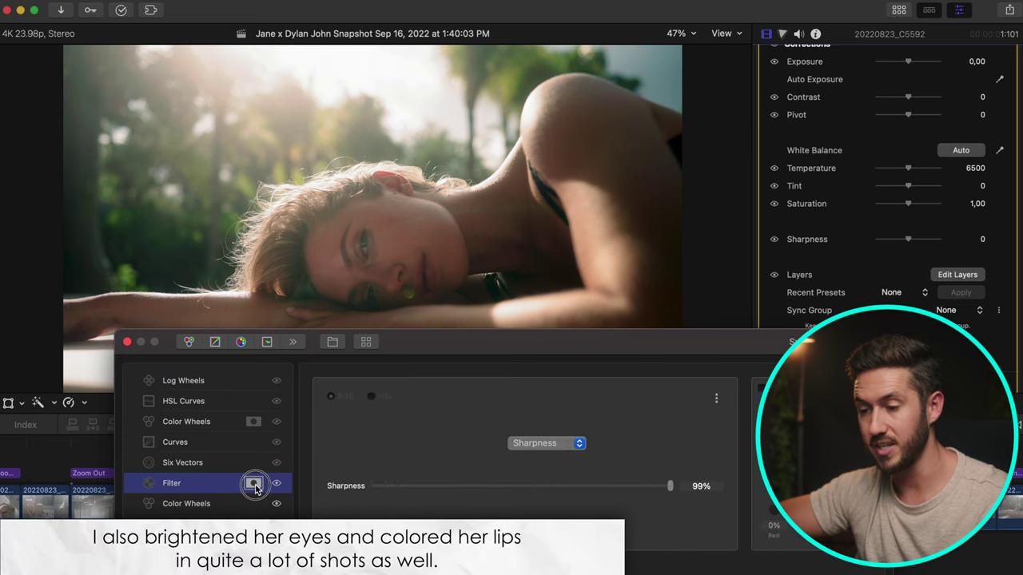
pyautogui.click(254, 485)
pyautogui.click(389, 399)
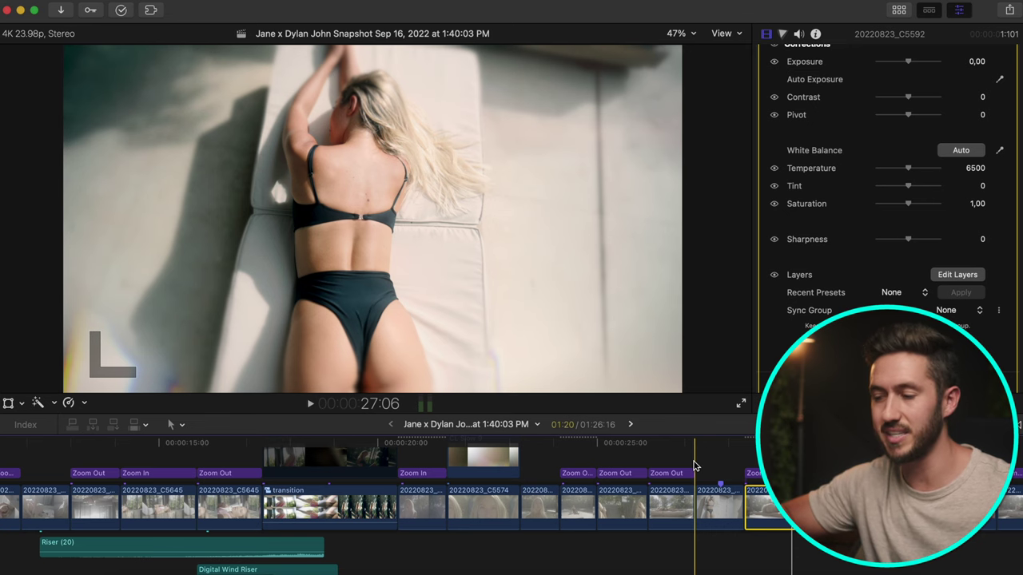
# Enlarge the timeline area and zoom out to survey the clips, titles and sound effects across the edit.
pyautogui.moveTo(701, 417); pyautogui.dragTo(701, 286)
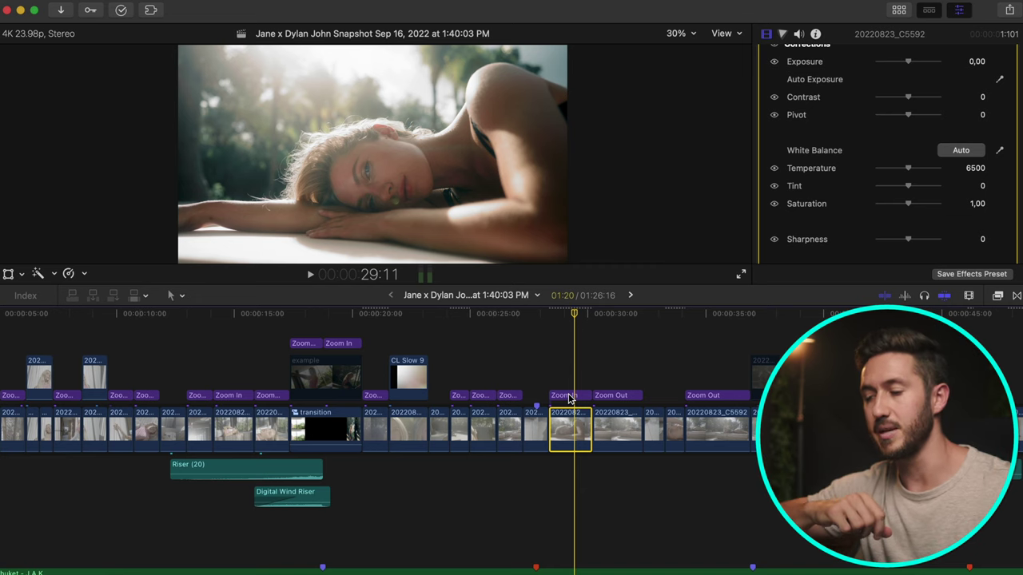
pyautogui.press('super+minus')
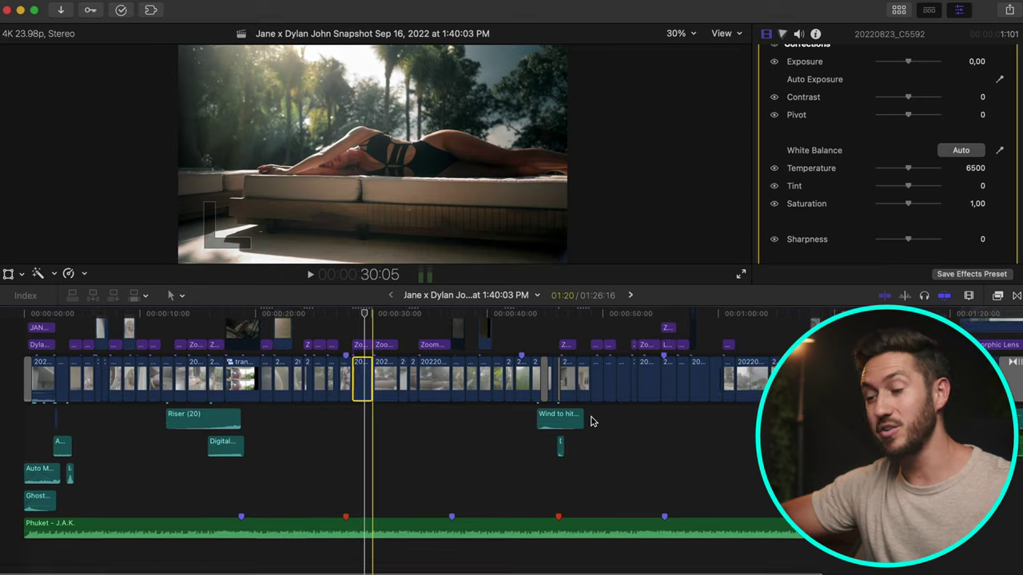
pyautogui.hscroll(5, 605, 417)
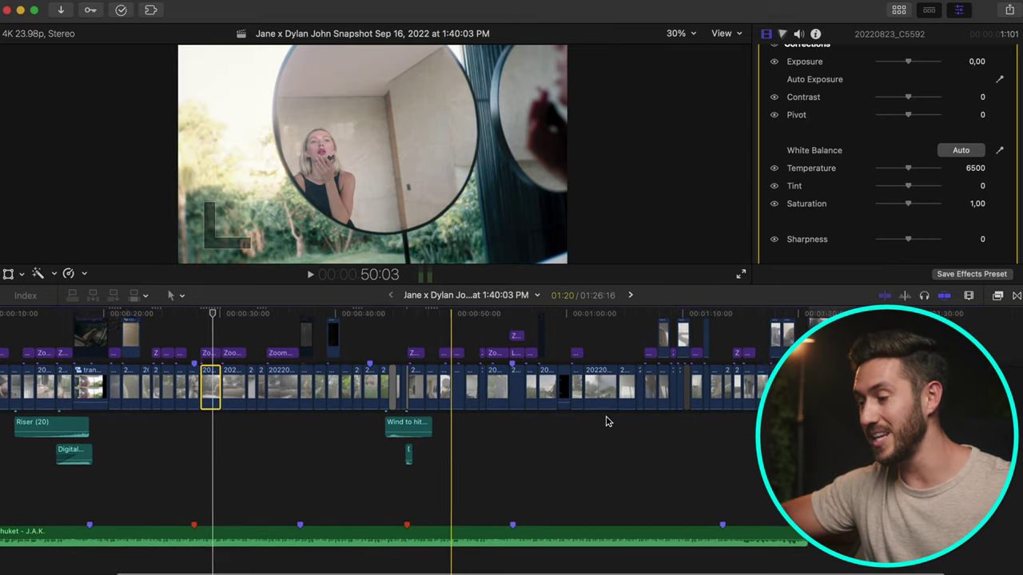
pyautogui.scroll(2, 605, 418)
pyautogui.scroll(-1, 691, 458)
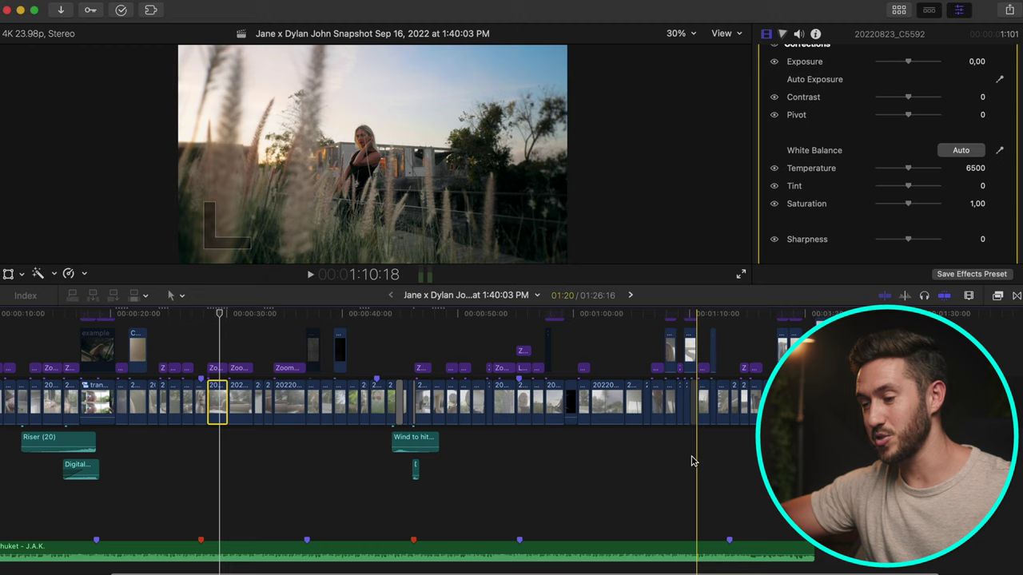
# Select the short Phuket - J.A.K. clip beneath the final shot and apply a hold frame to it at 1:22:05.
pyautogui.hscroll(-2, 692, 460)
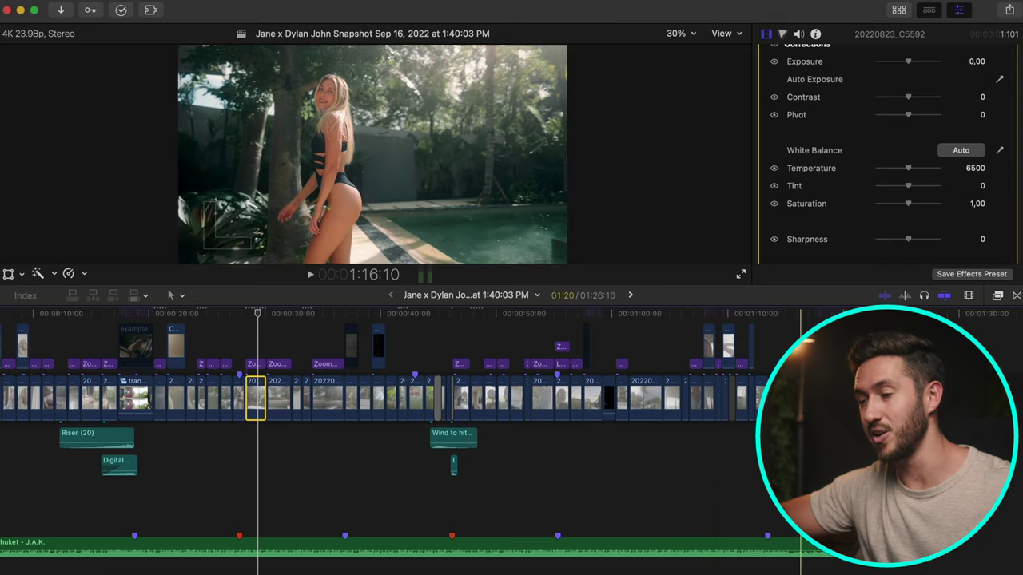
pyautogui.scroll(2, 800, 460)
pyautogui.scroll(3, 800, 460)
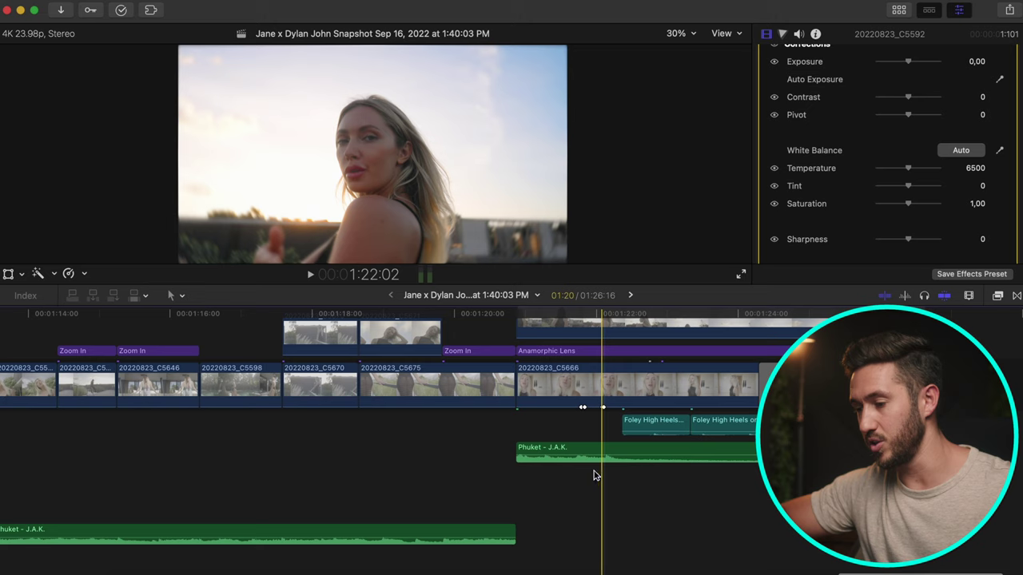
pyautogui.click(533, 461)
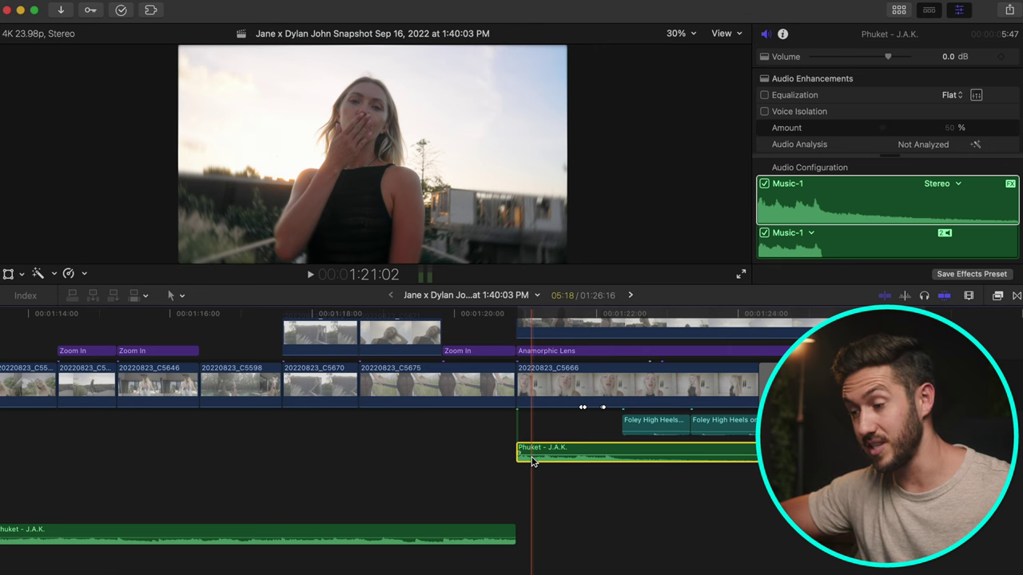
pyautogui.hotkey('shift', 'h')
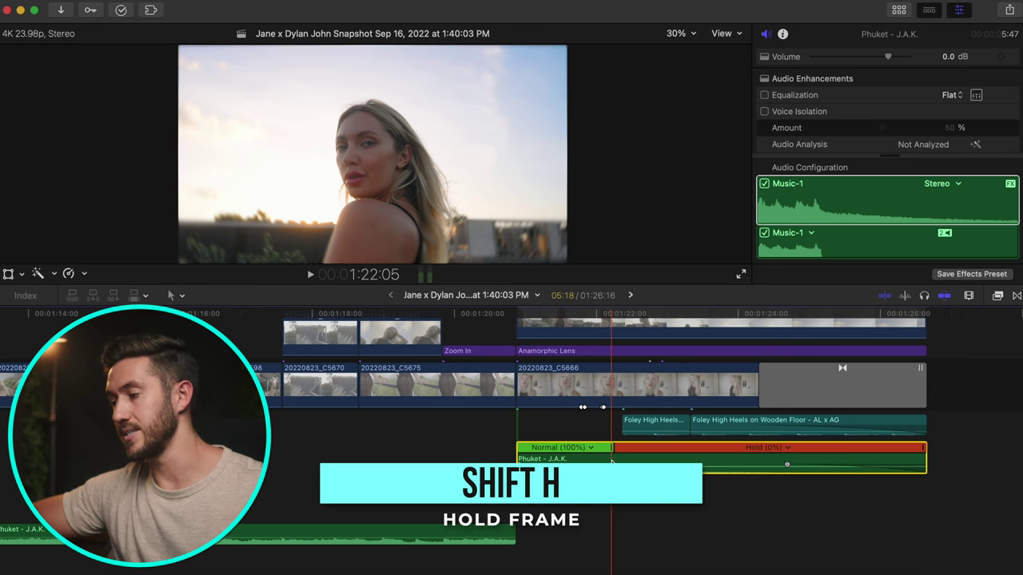
# Select the main Phuket - J.A.K. music clip ending at the cut to C5666 and examine its audio settings.
pyautogui.scroll(-3, 917, 142)
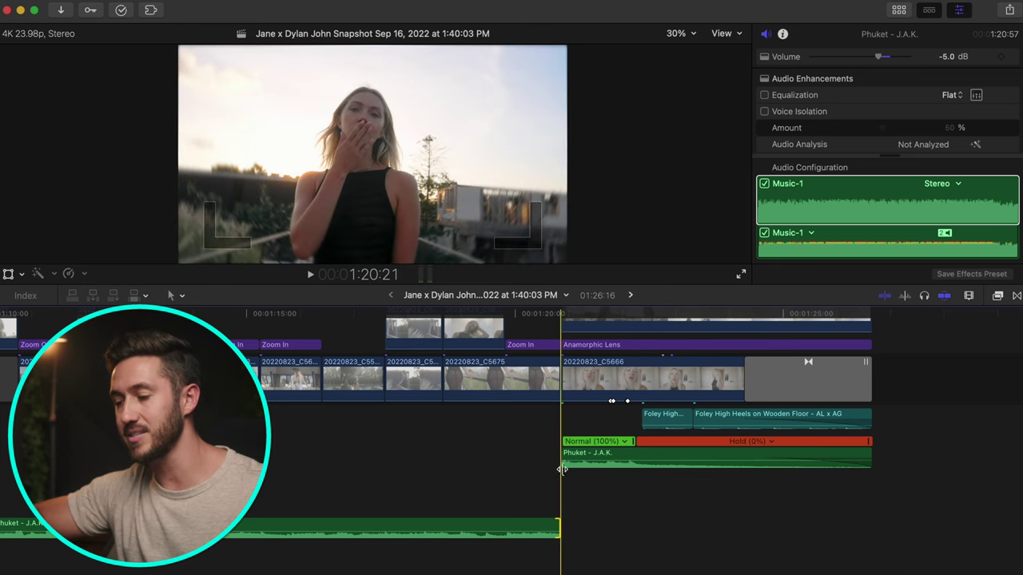
pyautogui.click(541, 527)
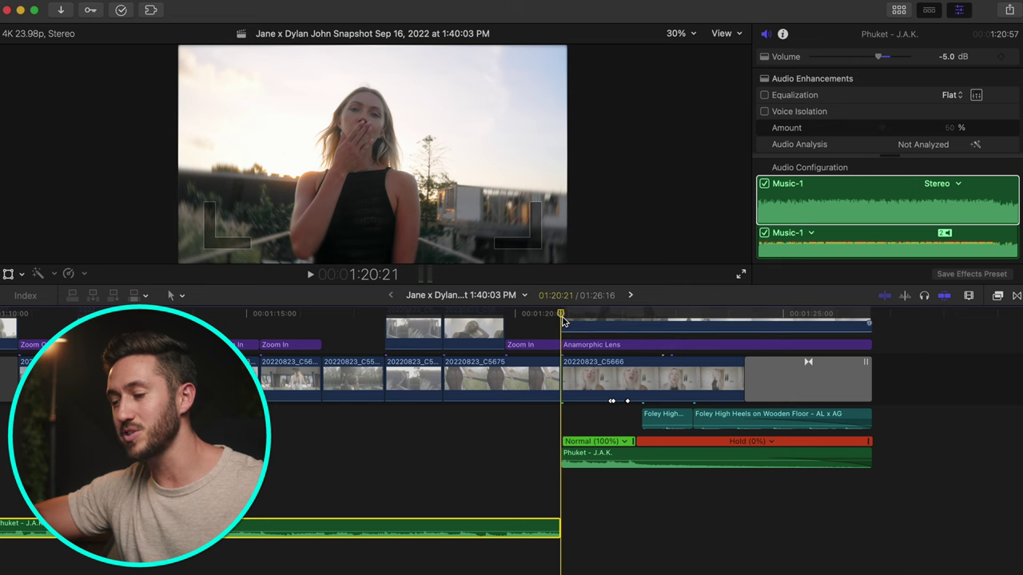
pyautogui.scroll(-5, 879, 108)
pyautogui.scroll(5, 885, 103)
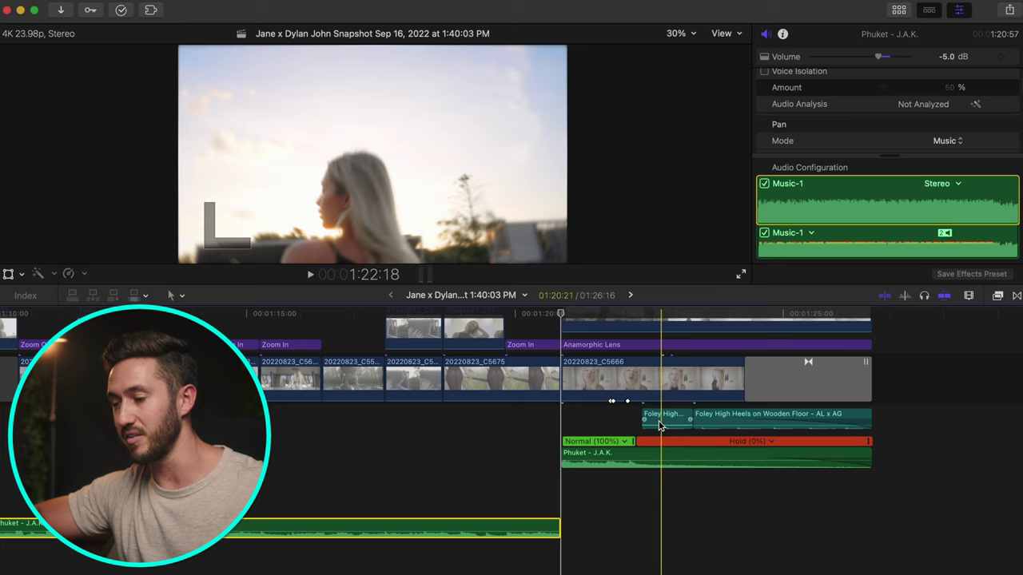
# Select the held Phuket - J.A.K. clip at the end and examine its Cathedral reverb effect settings.
pyautogui.click(605, 457)
pyautogui.scroll(-2, 853, 130)
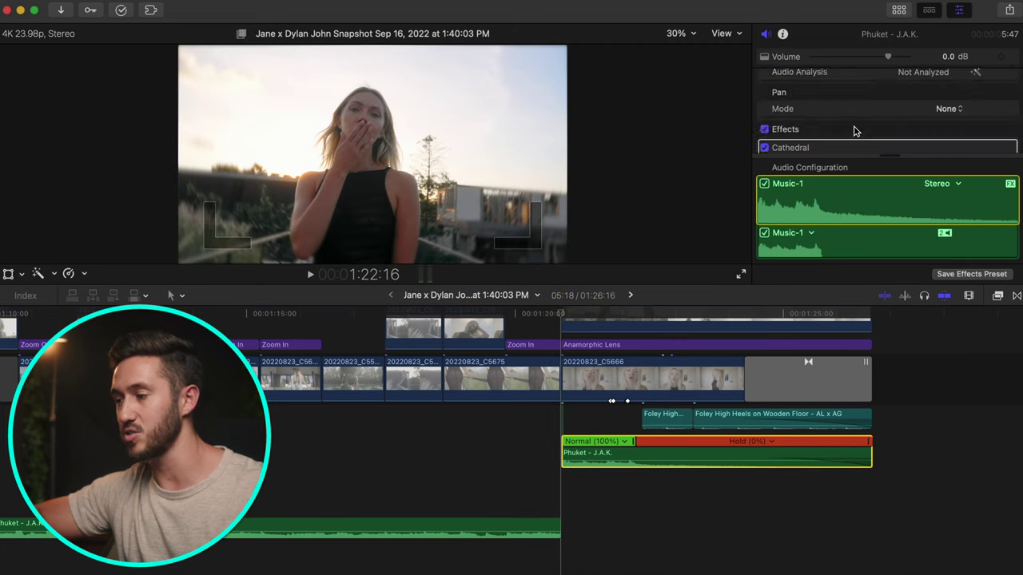
pyautogui.scroll(-2, 854, 130)
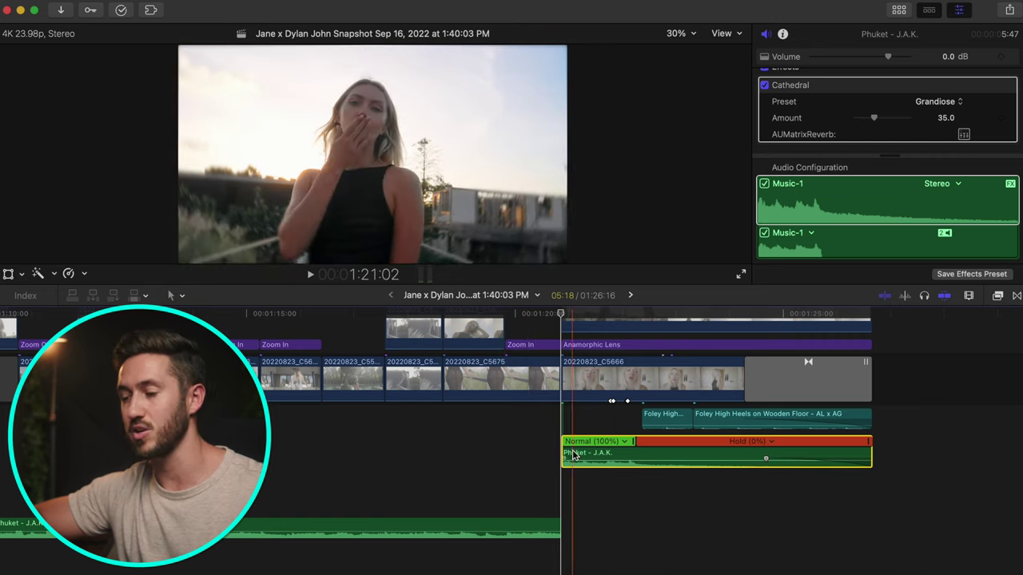
# Reselect the main music clip before the cut and check its audio settings for effects to compare with the held clip.
pyautogui.click(529, 529)
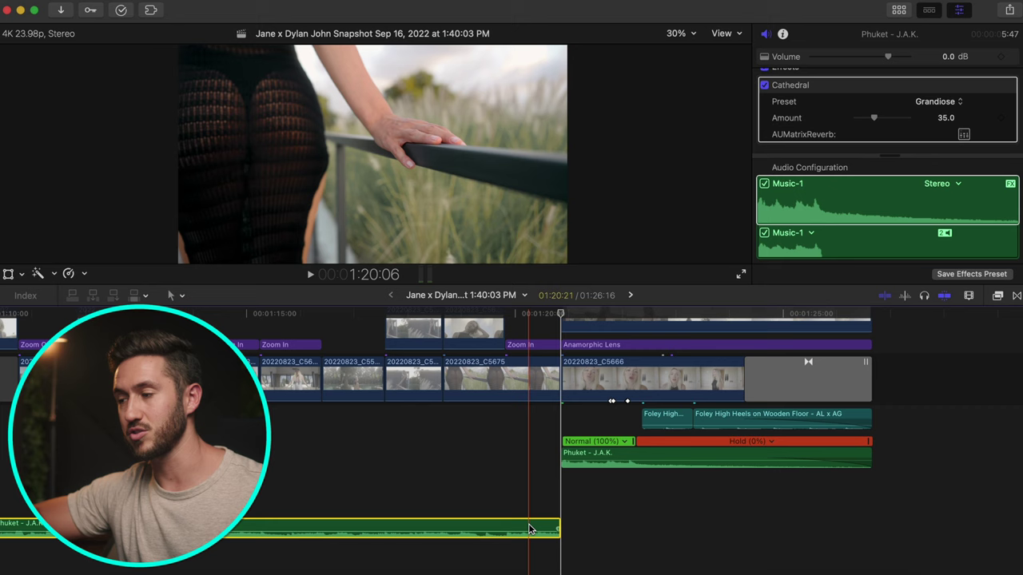
pyautogui.scroll(-3, 849, 142)
pyautogui.scroll(3, 849, 141)
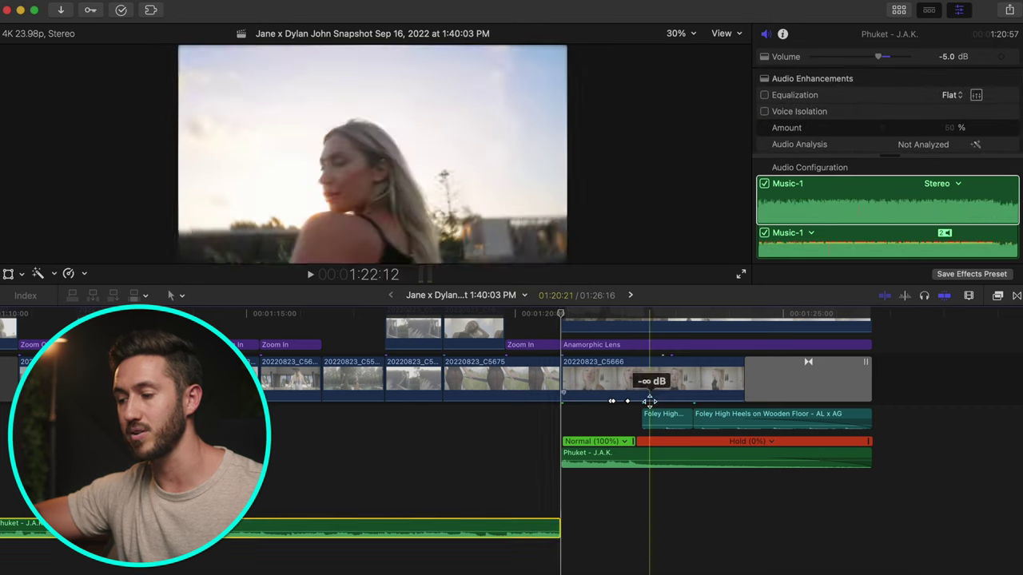